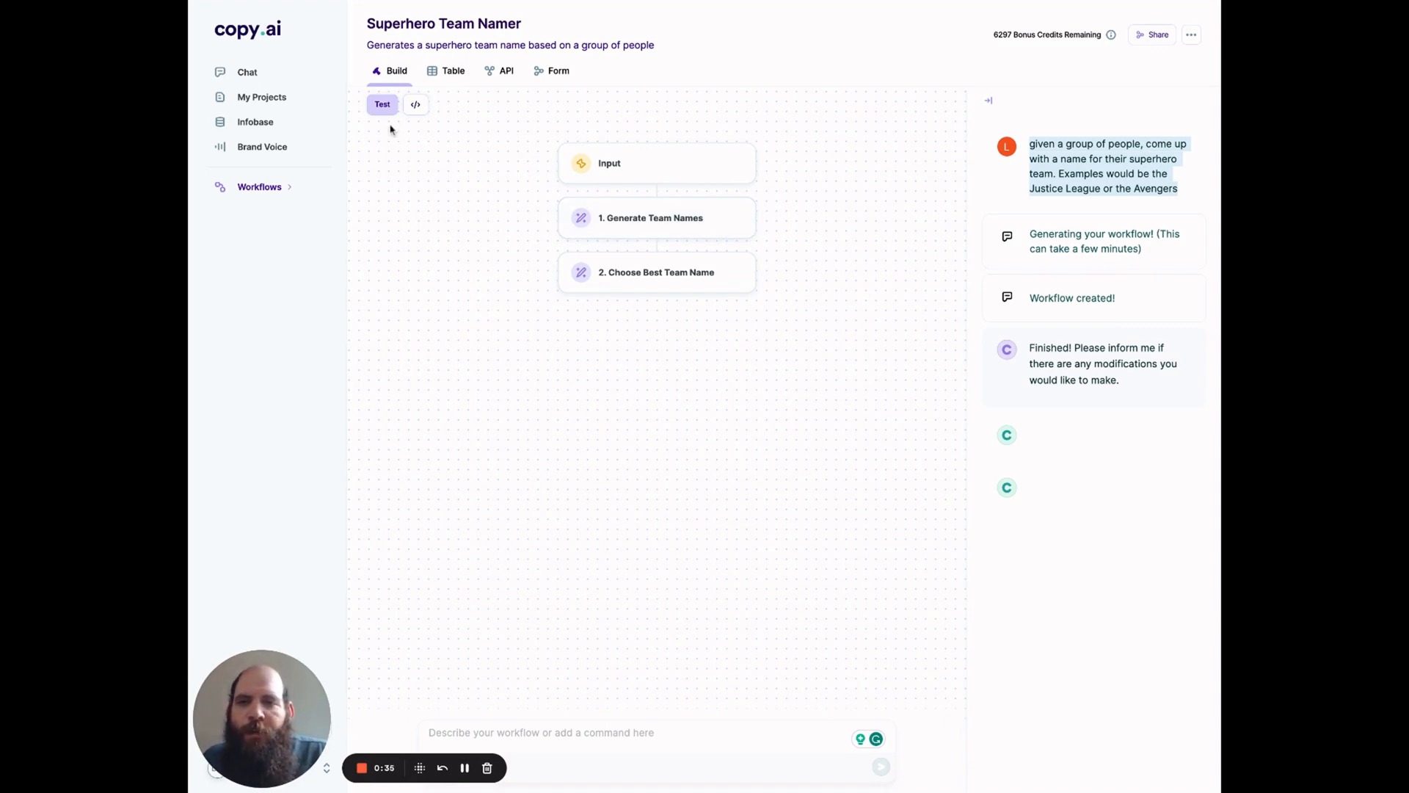
Step: Open the Superhero Team Namer test and set People to "a group of people that help a YouTuber become famous"
{"action": "left_click", "coordinate": [383, 104]}
{"action": "left_click", "coordinate": [986, 277]}
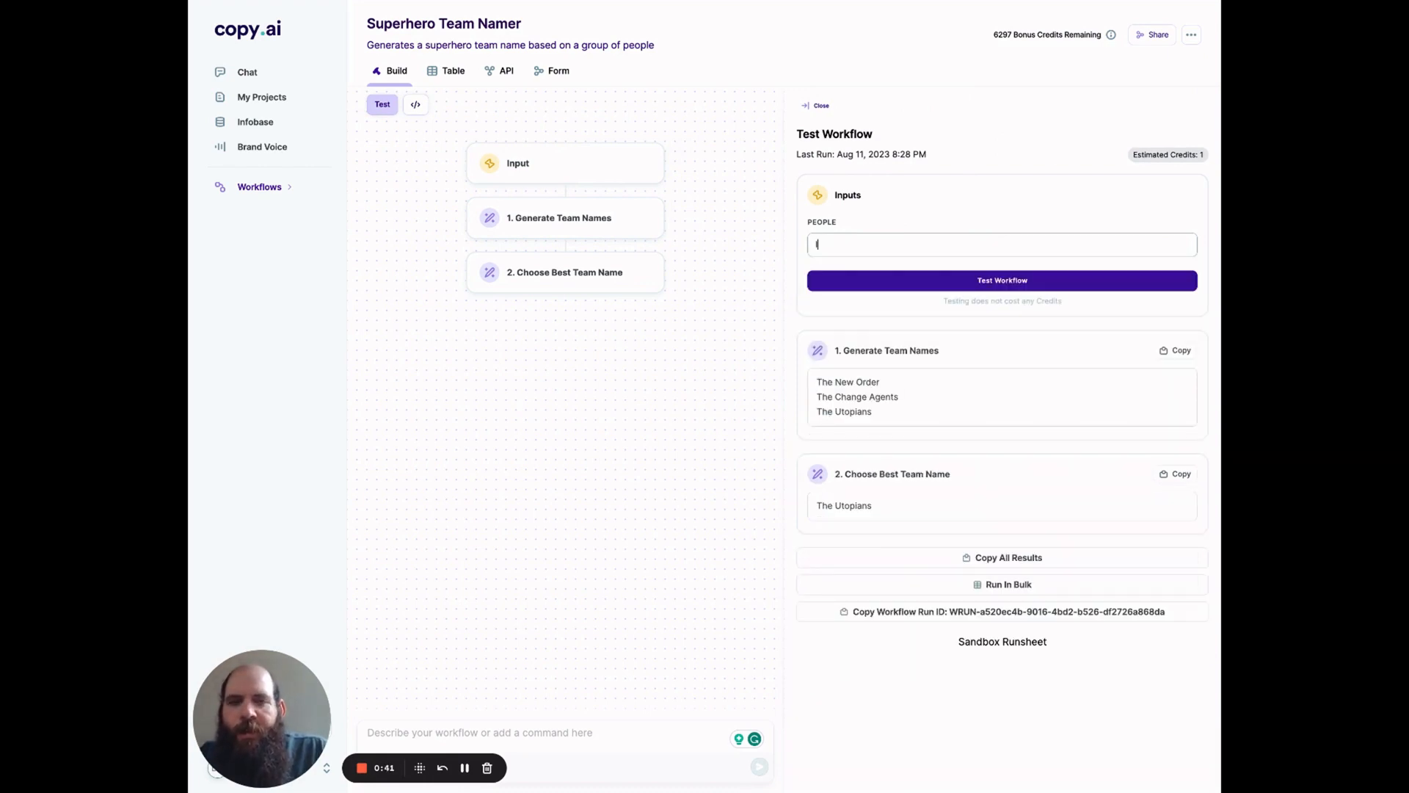
{"action": "type", "text": "a group of people ta"}
{"action": "type", "text": "at"}
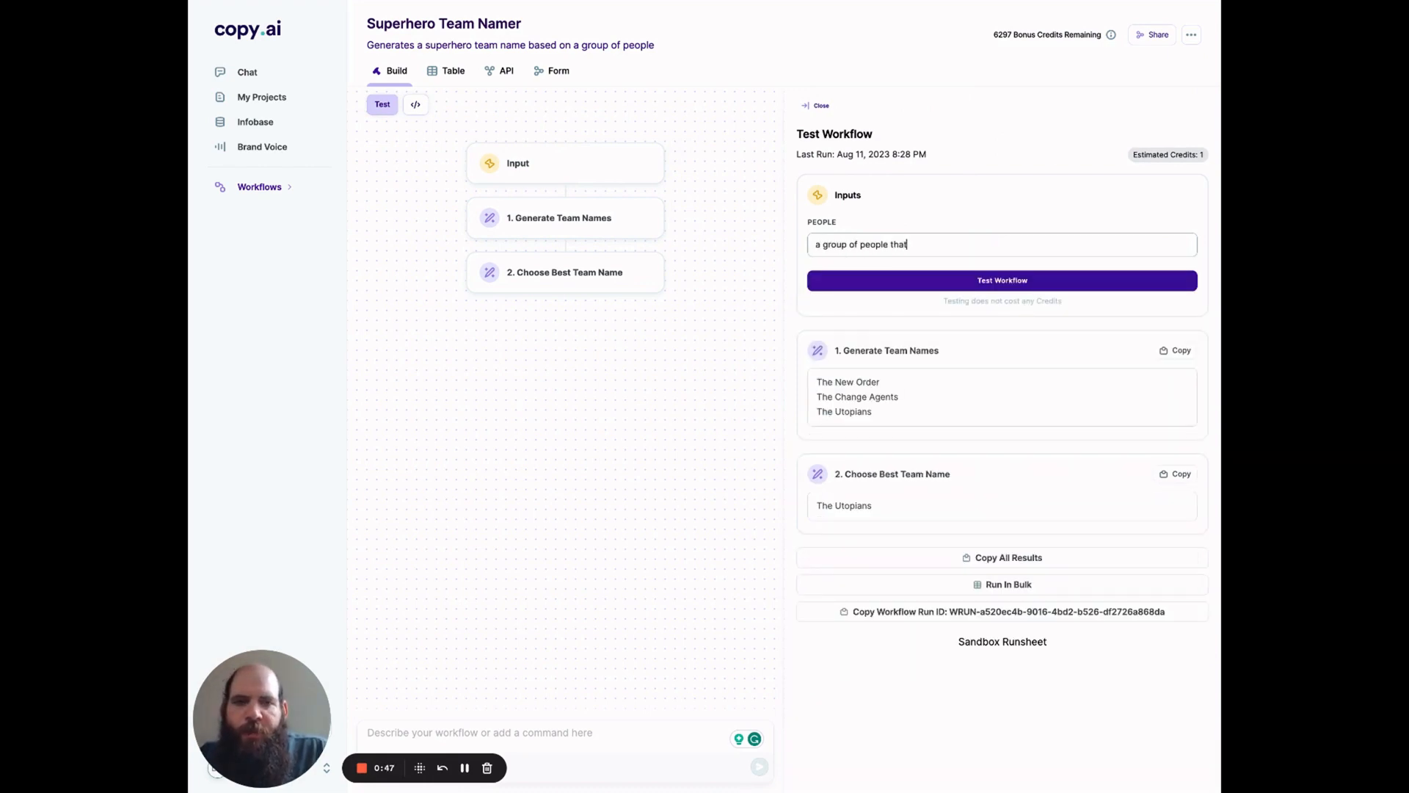
{"action": "type", "text": " help a YouTuber become famous"}
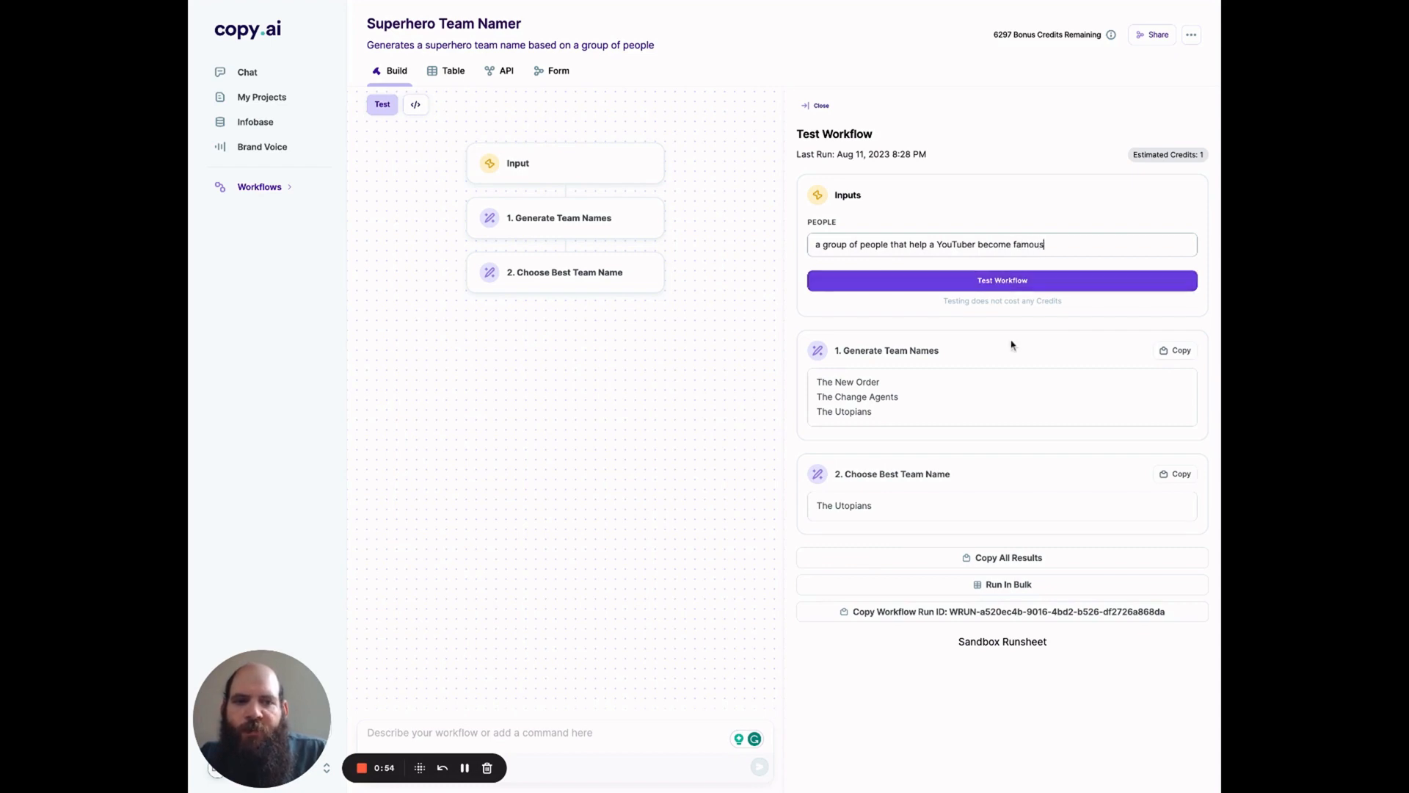
Step: Run the team namer test and select the generated best team name
{"action": "left_click", "coordinate": [1005, 282]}
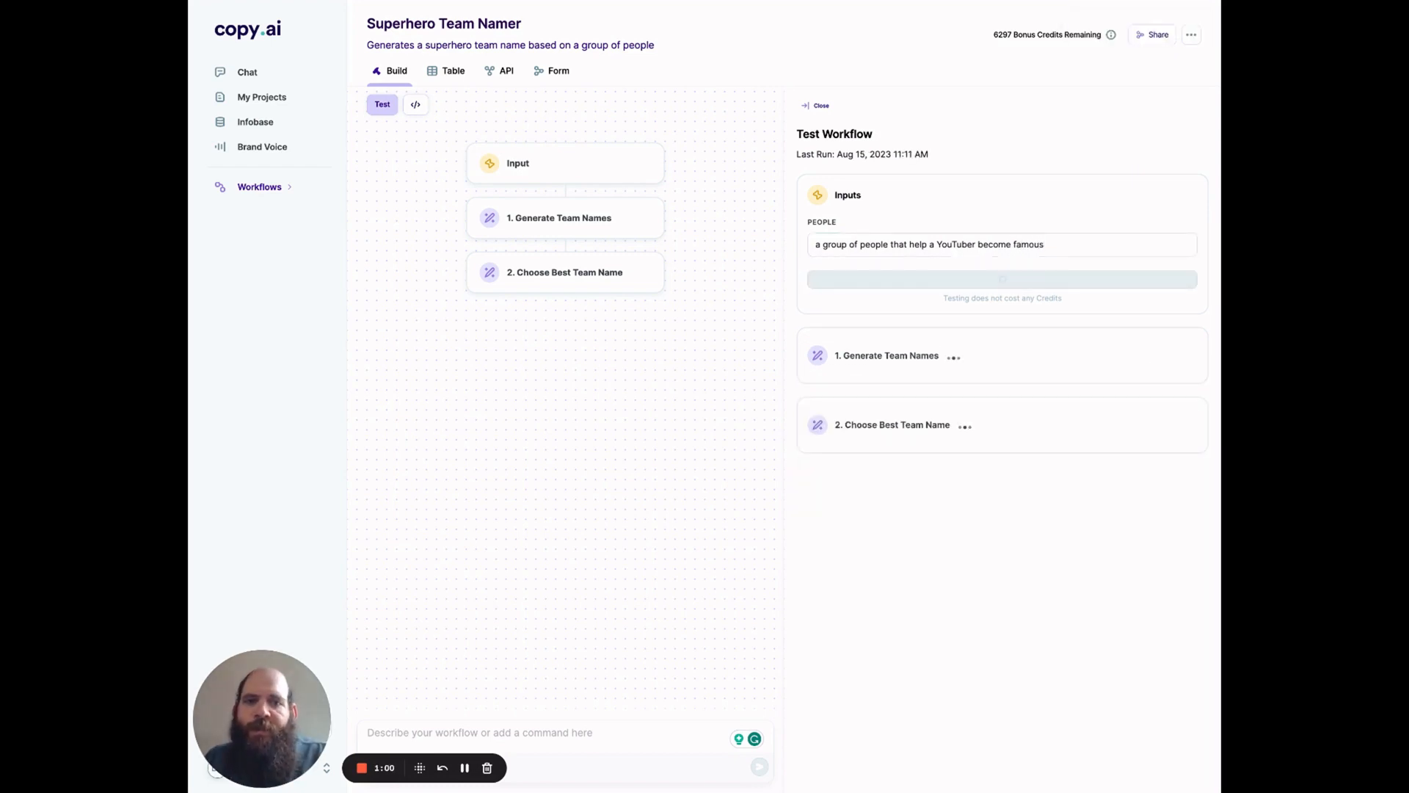
{"action": "double_click", "coordinate": [867, 506]}
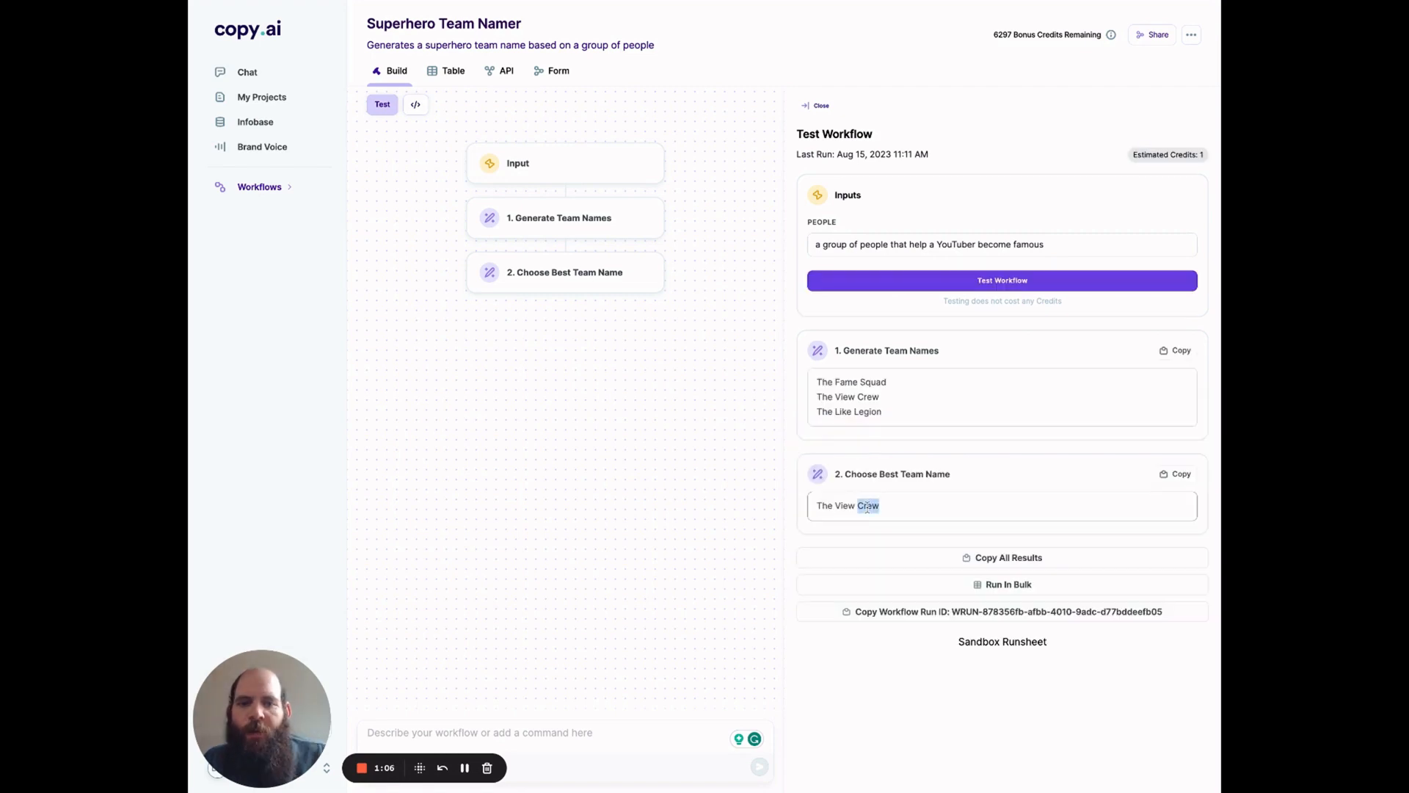
{"action": "triple_click", "coordinate": [866, 506]}
{"action": "key", "text": "ctrl+c"}
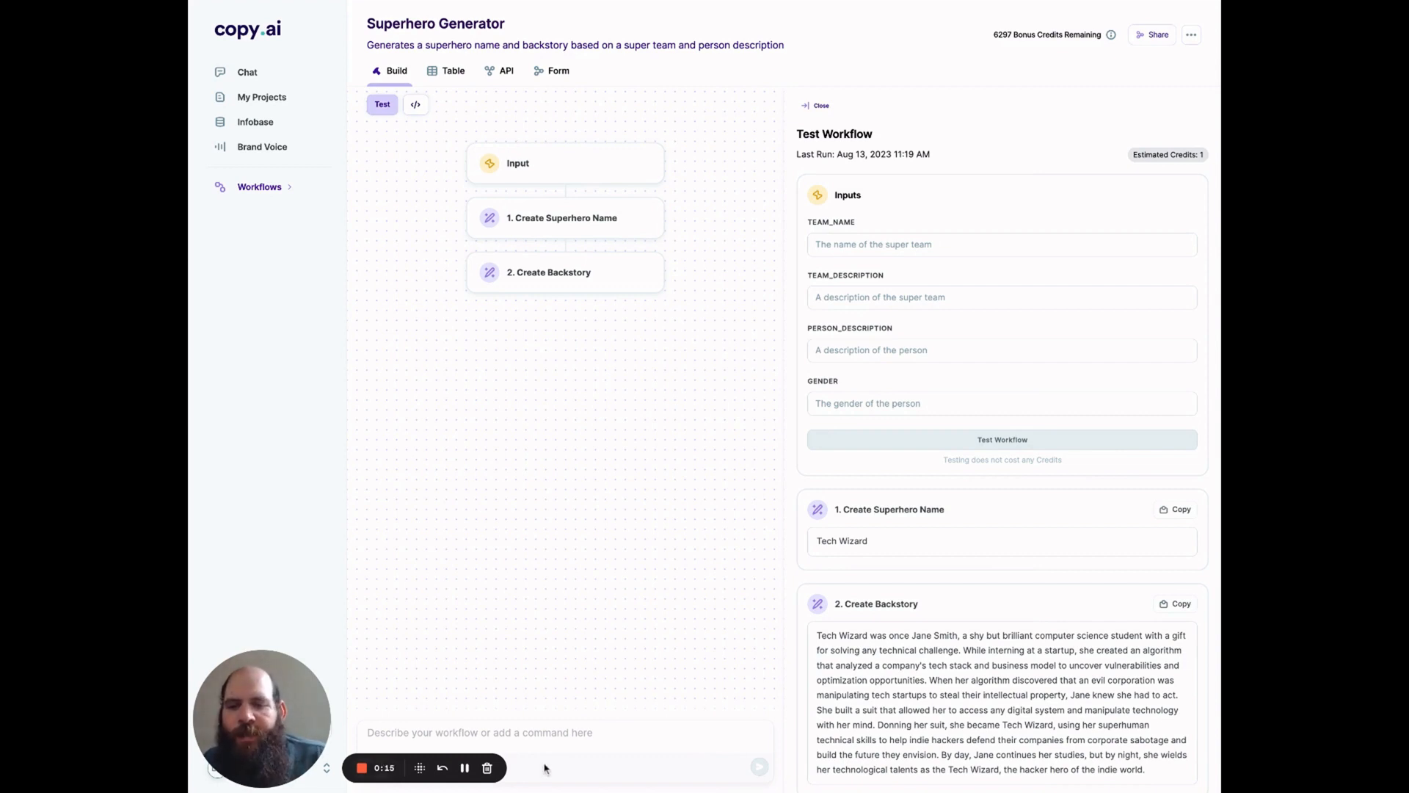
Step: Review the chat history prompts used to build the Superhero Generator workflow, including the added gender field, and close the history
{"action": "left_click", "coordinate": [578, 747]}
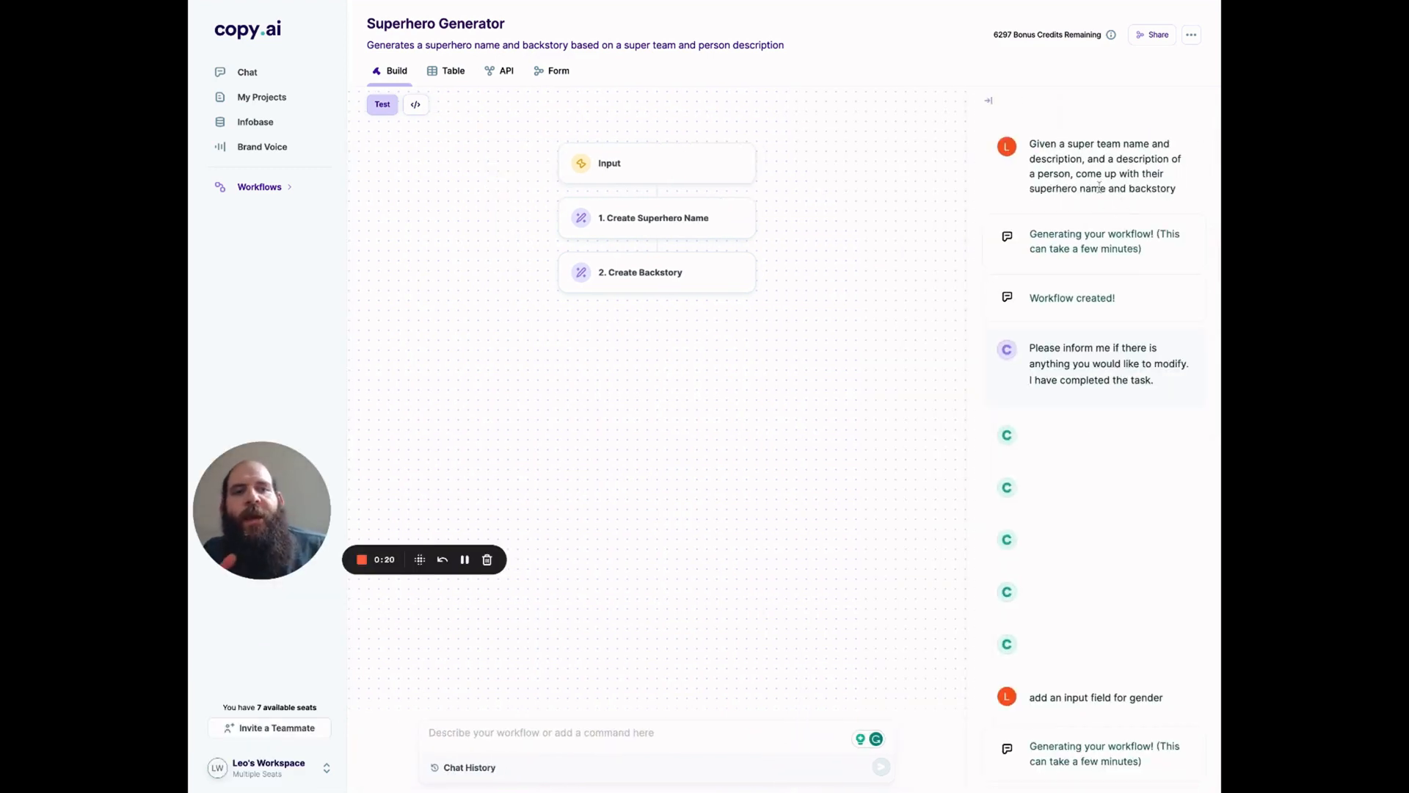
{"action": "left_click_drag", "start_coordinate": [1028, 144], "coordinate": [1152, 217]}
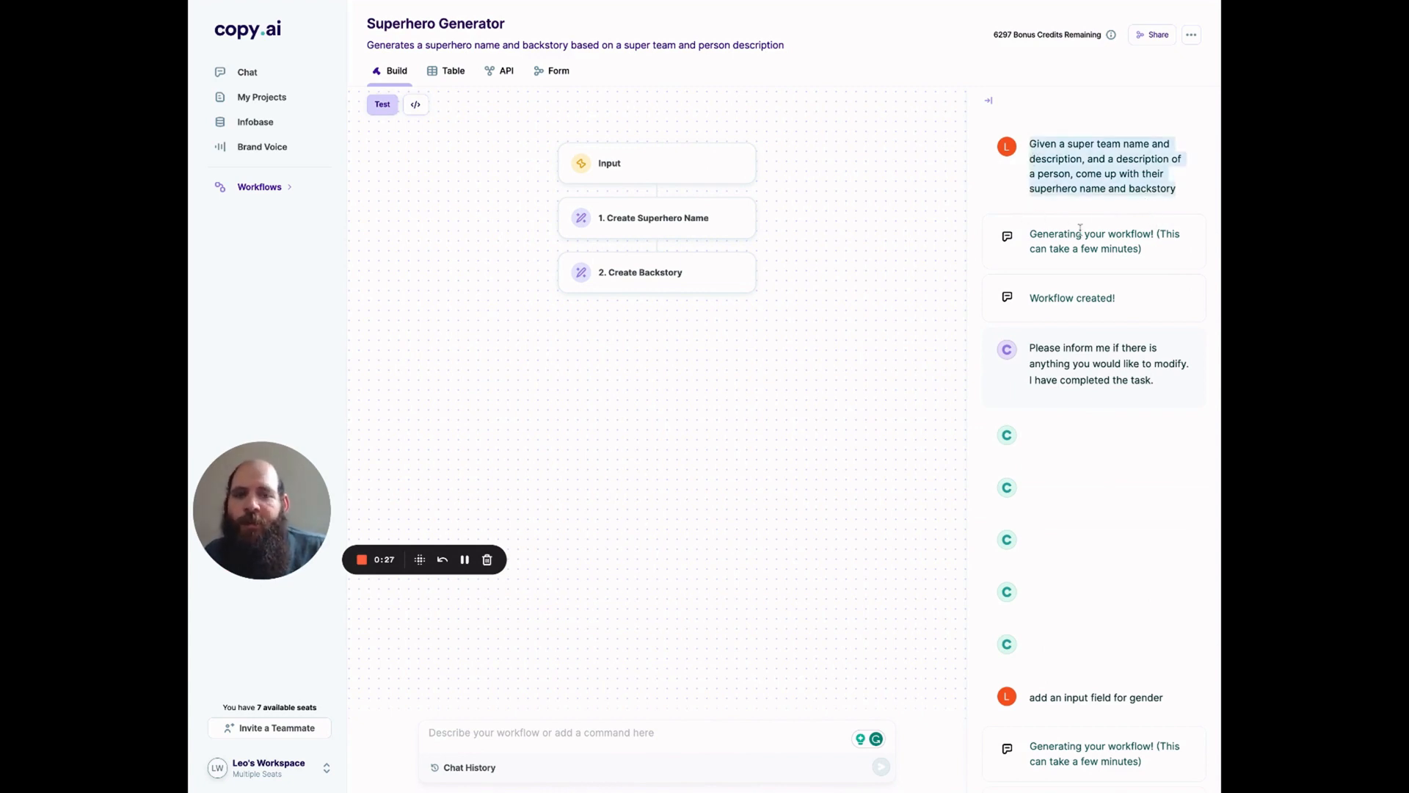
{"action": "scroll", "coordinate": [1082, 228], "scroll_direction": "down", "scroll_amount": 3}
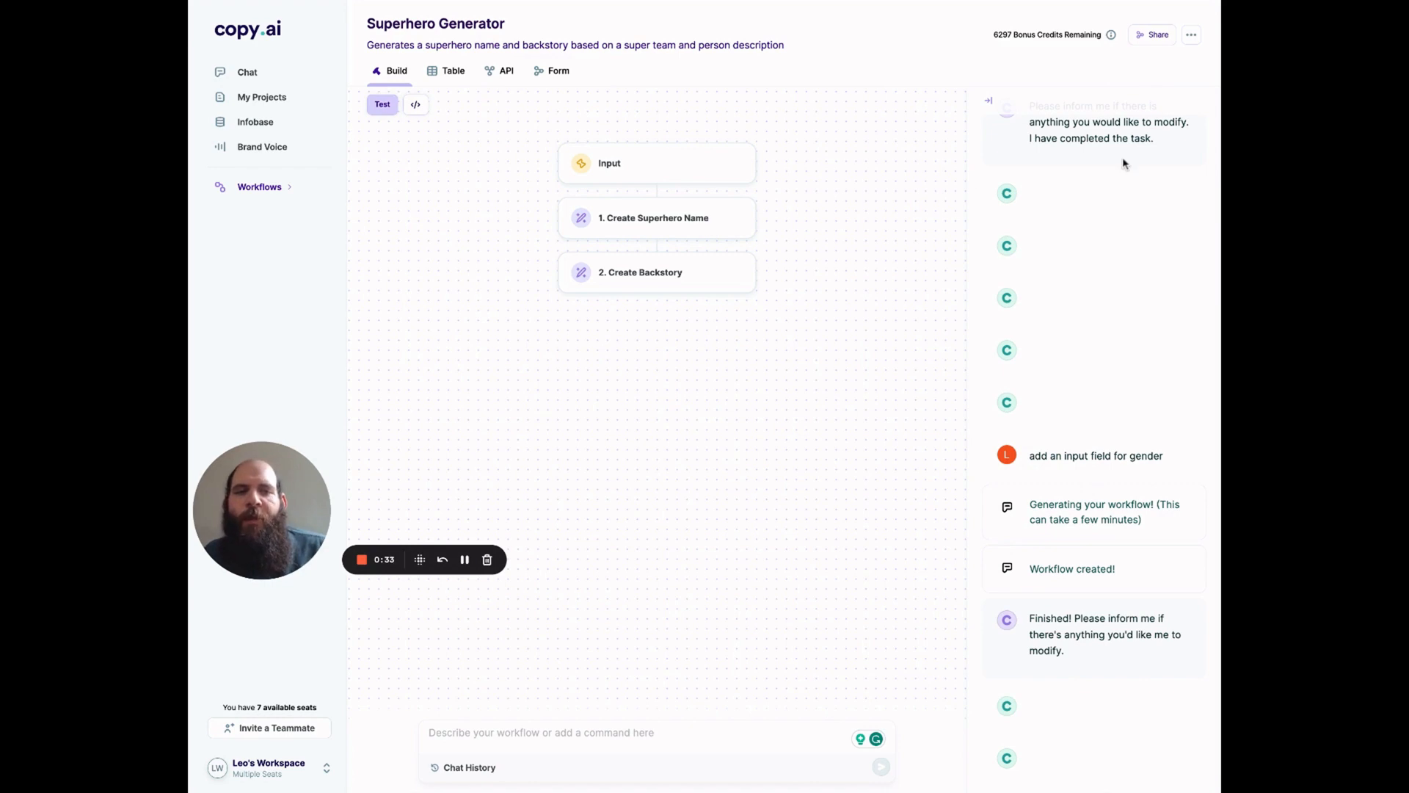
{"action": "scroll", "coordinate": [1125, 165], "scroll_direction": "up", "scroll_amount": 3}
{"action": "left_click", "coordinate": [988, 105]}
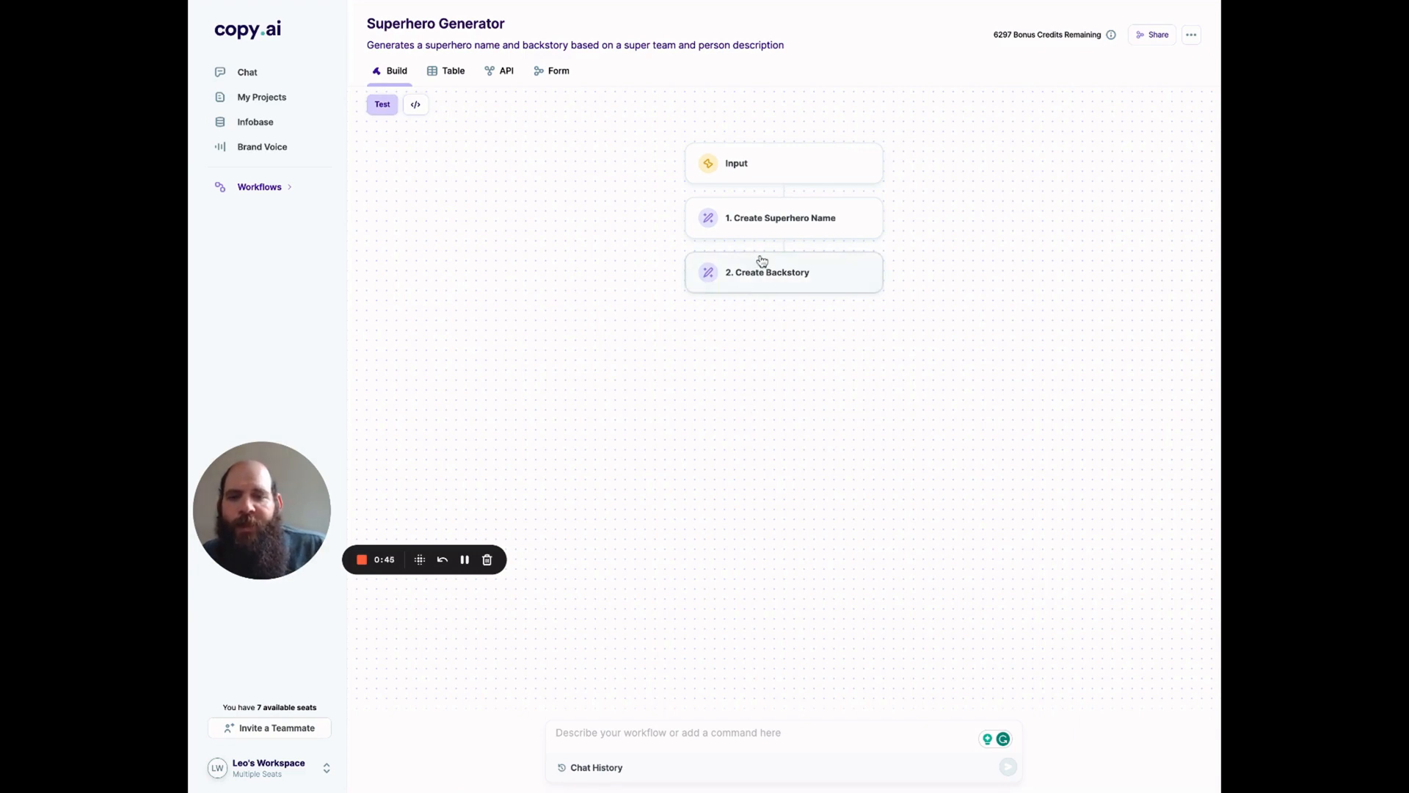
Step: Open the Superhero Generator test and set the team name to The View Crew
{"action": "left_click", "coordinate": [382, 104]}
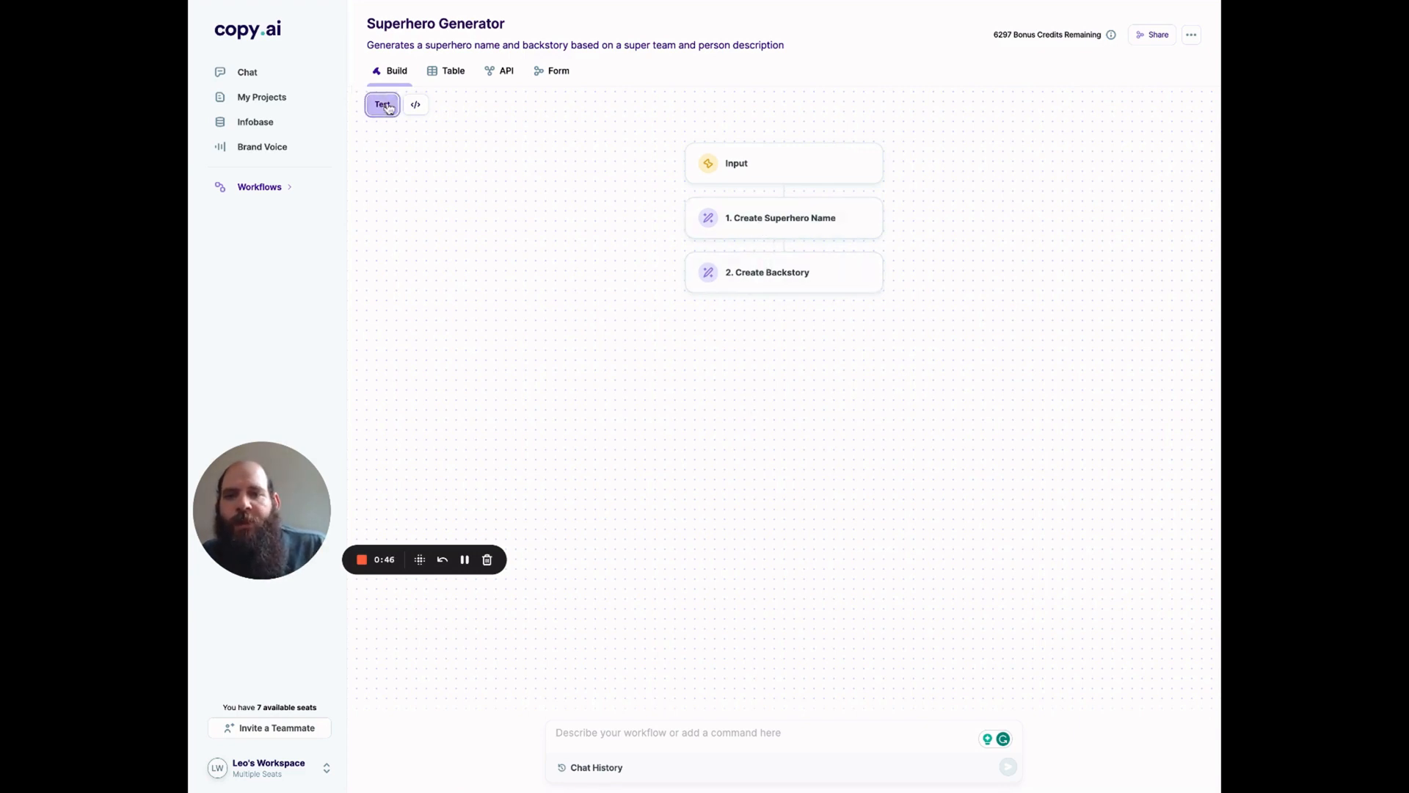
{"action": "left_click", "coordinate": [883, 269]}
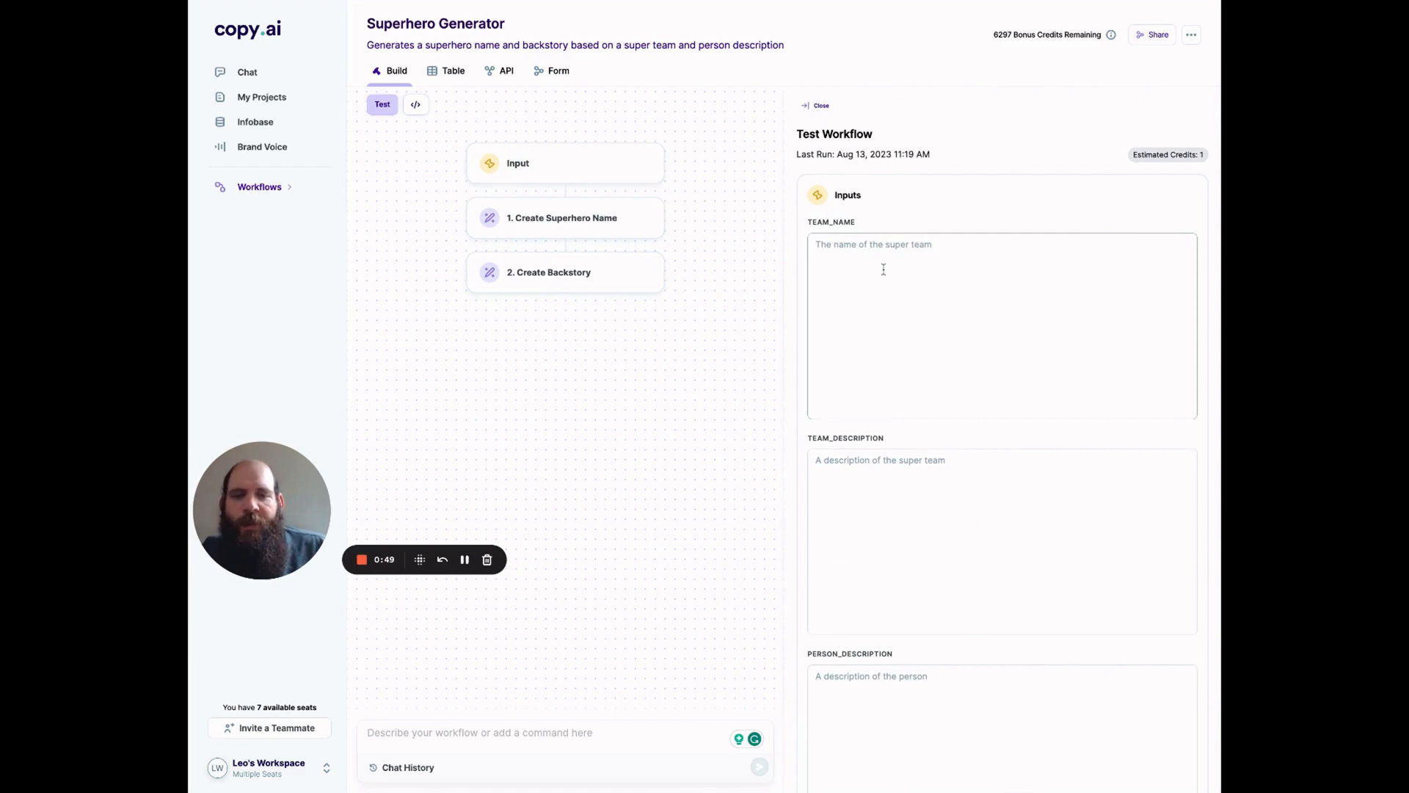
{"action": "key", "text": "ctrl+v"}
Step: Set the team description to "a team that helps Youtubers become famous"
{"action": "left_click", "coordinate": [885, 303]}
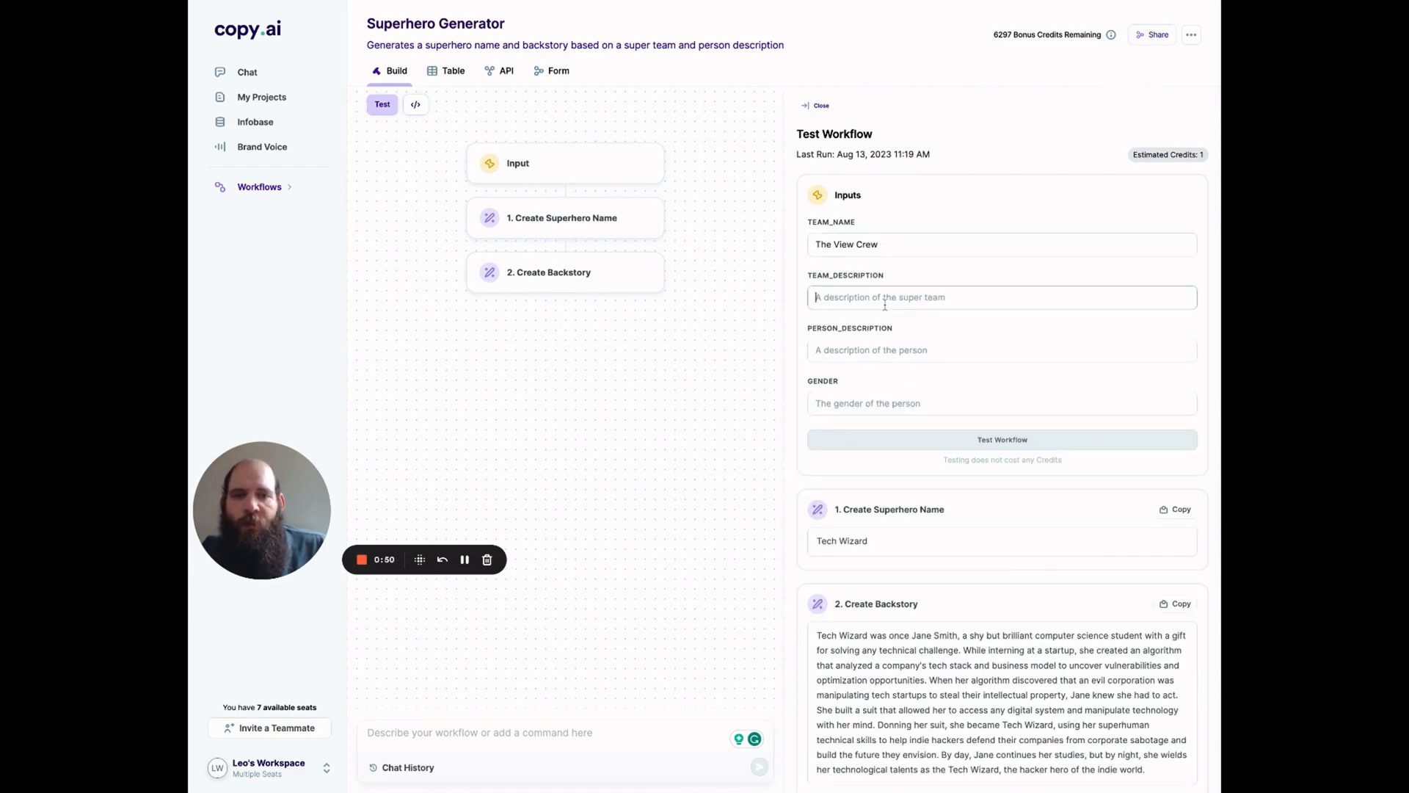
{"action": "type", "text": "a team t"}
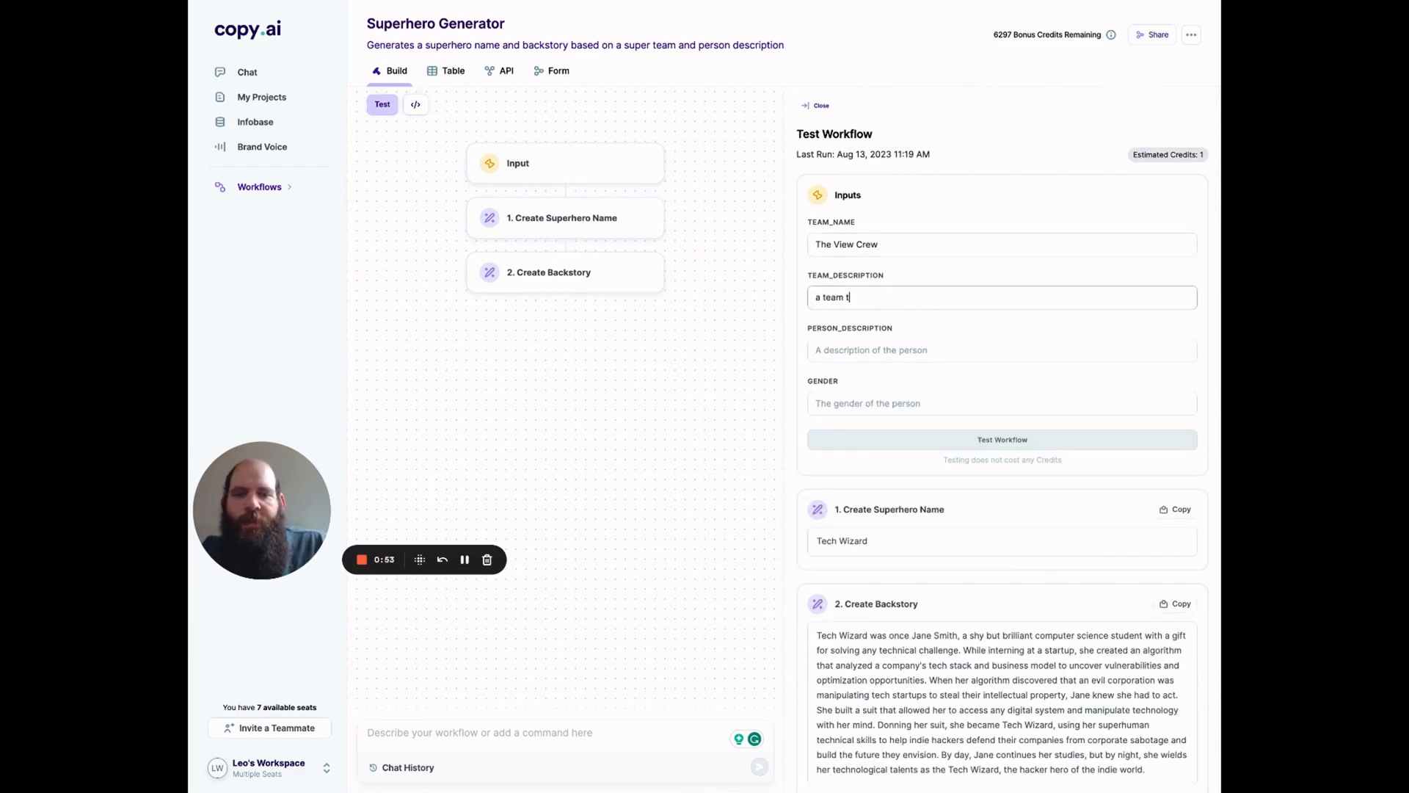
{"action": "type", "text": "hat helps "}
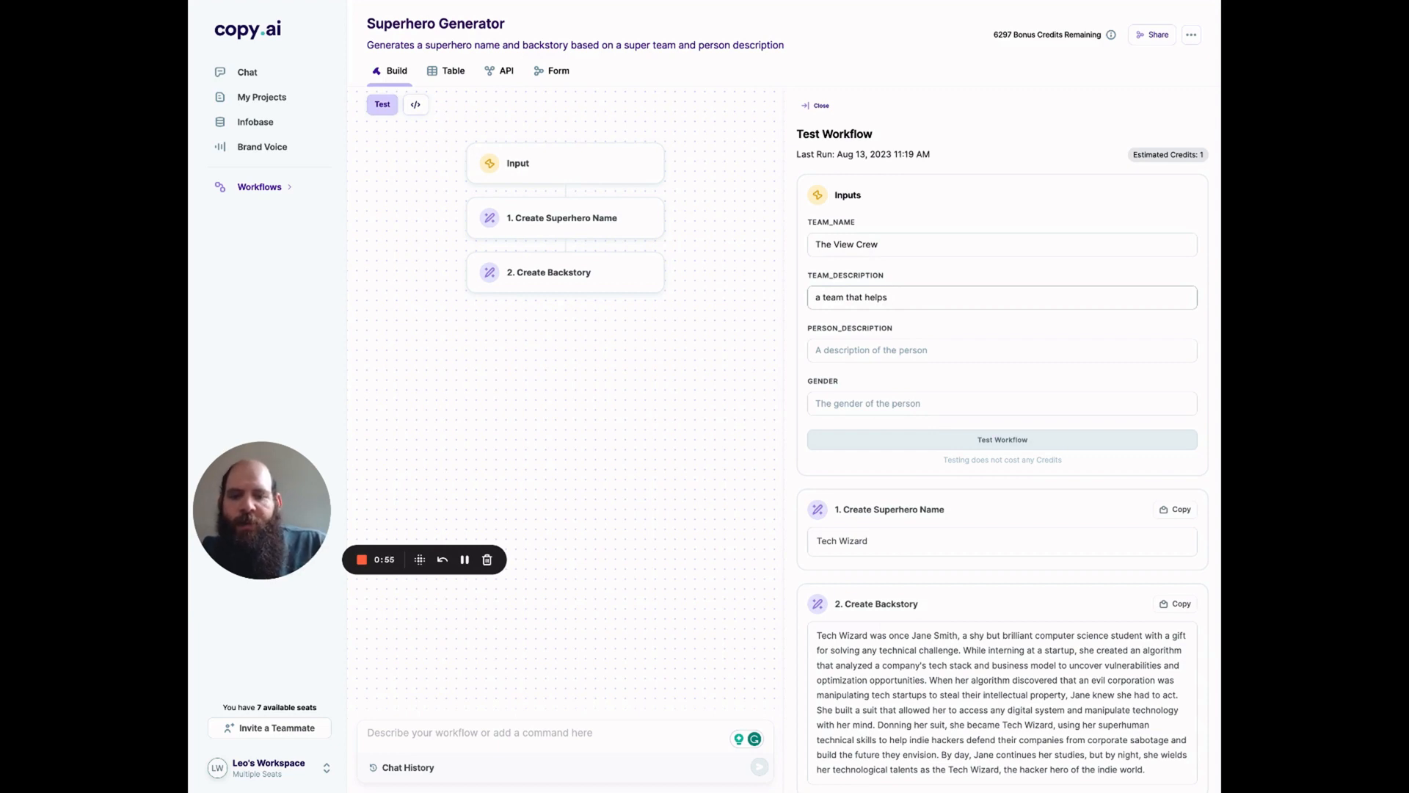
{"action": "type", "text": "Youtubers be"}
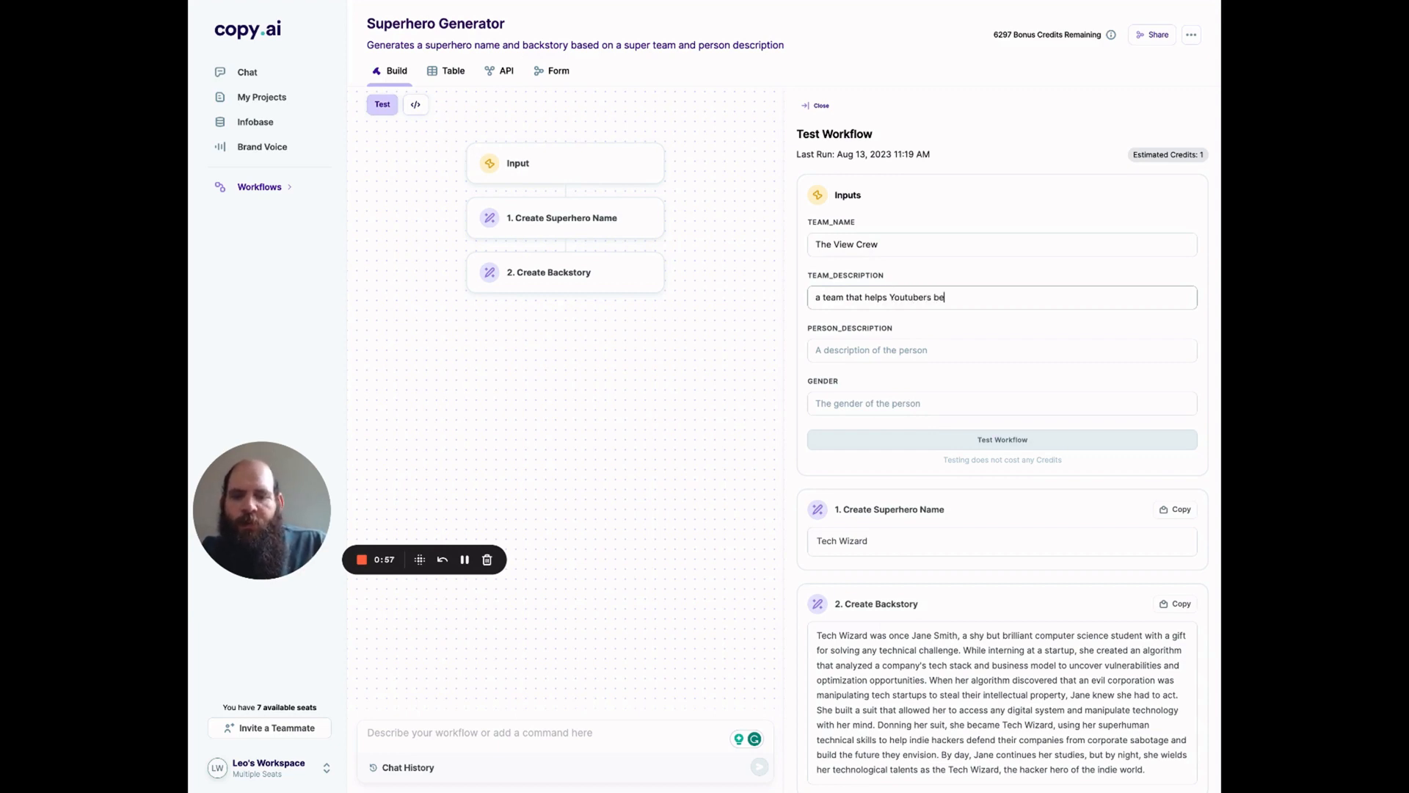
{"action": "type", "text": "come famou"}
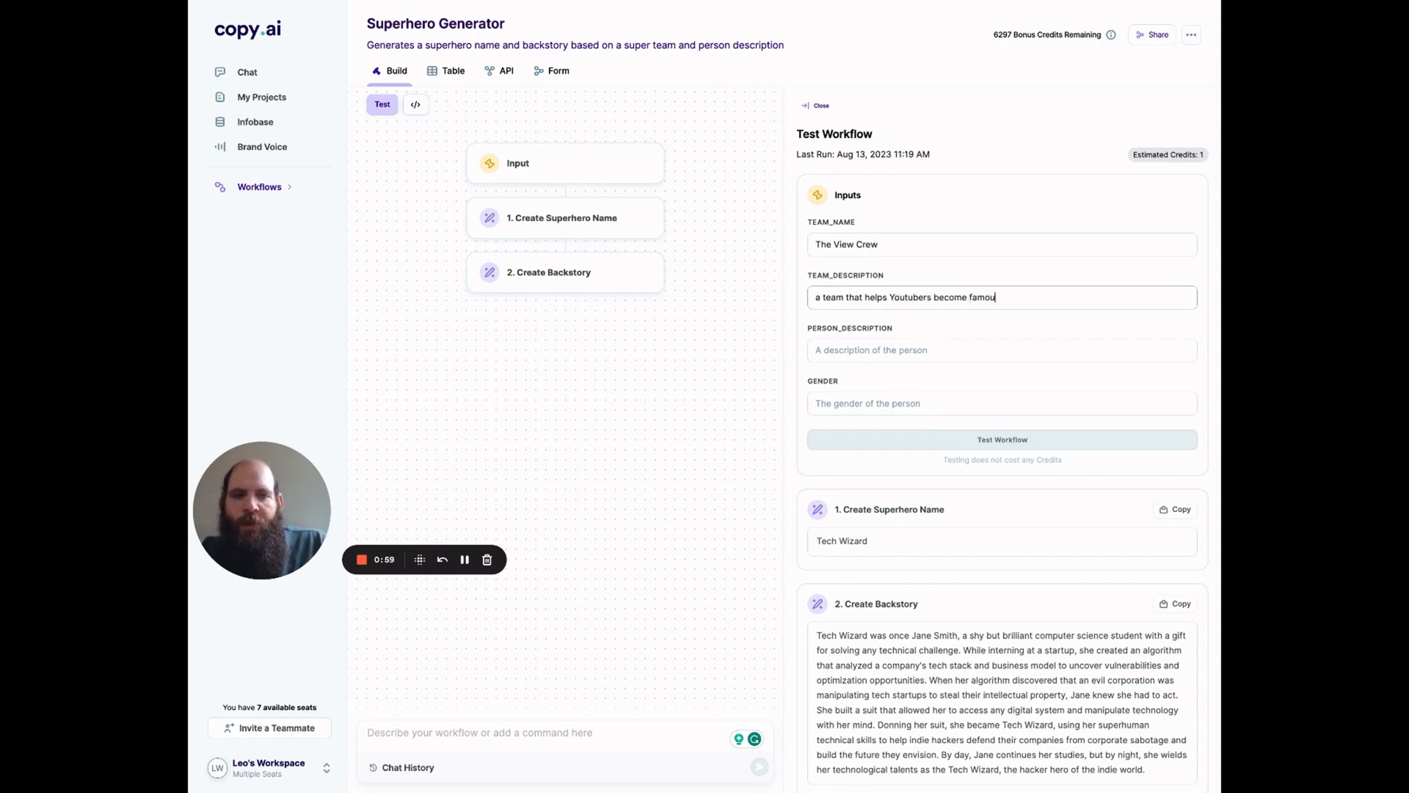
{"action": "type", "text": "s"}
Step: Set the person description to "this person creates great thumbnails"
{"action": "left_click", "coordinate": [878, 349]}
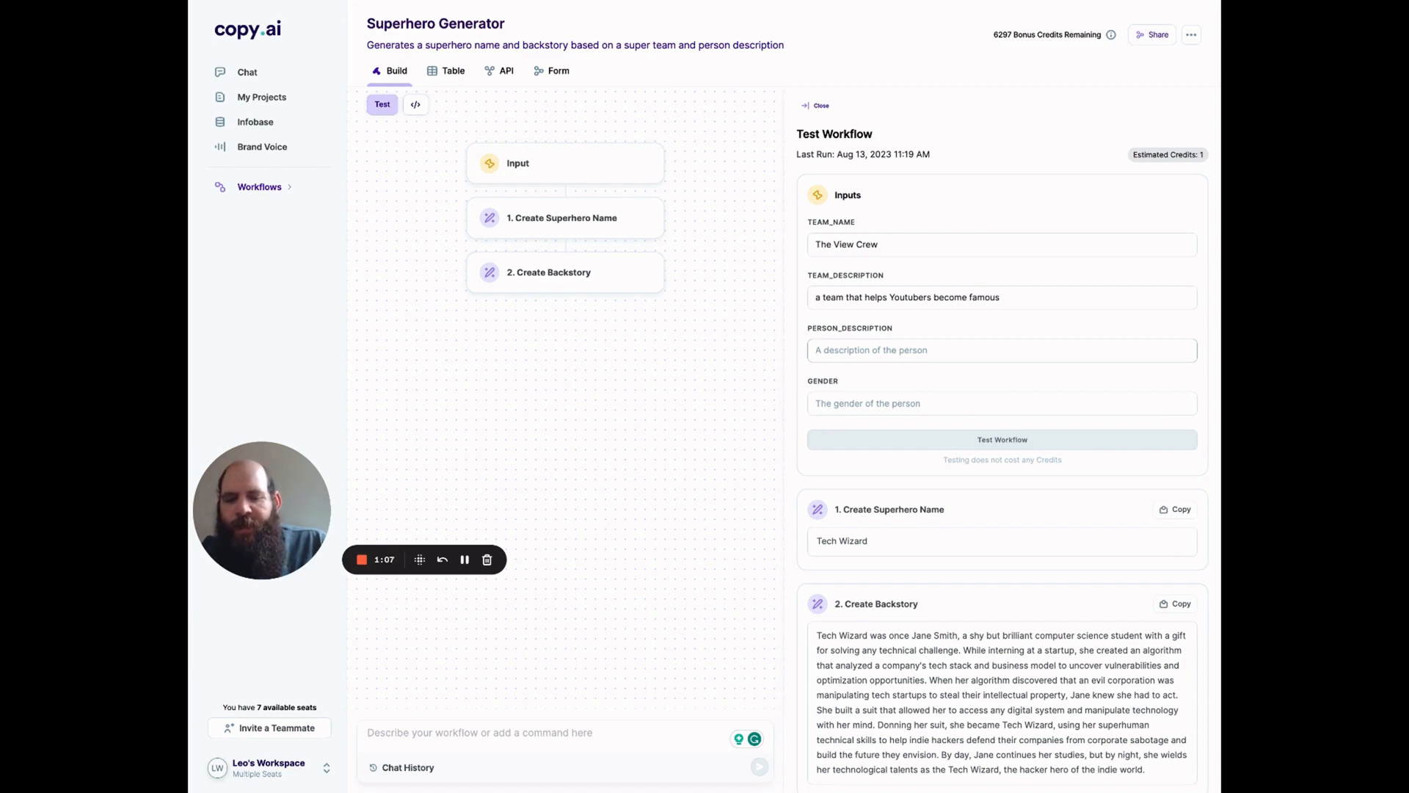
{"action": "type", "text": "this pe"}
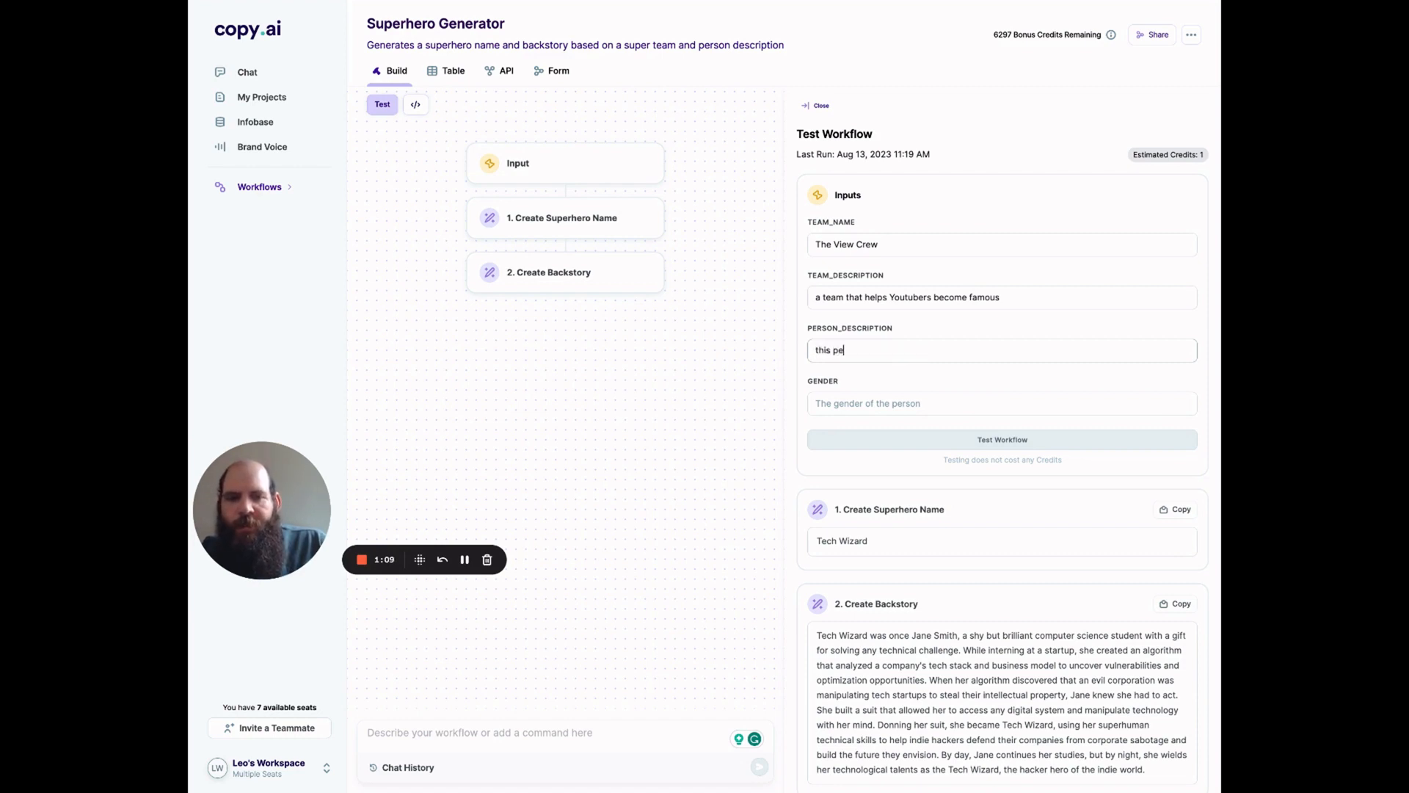
{"action": "type", "text": "rson create "}
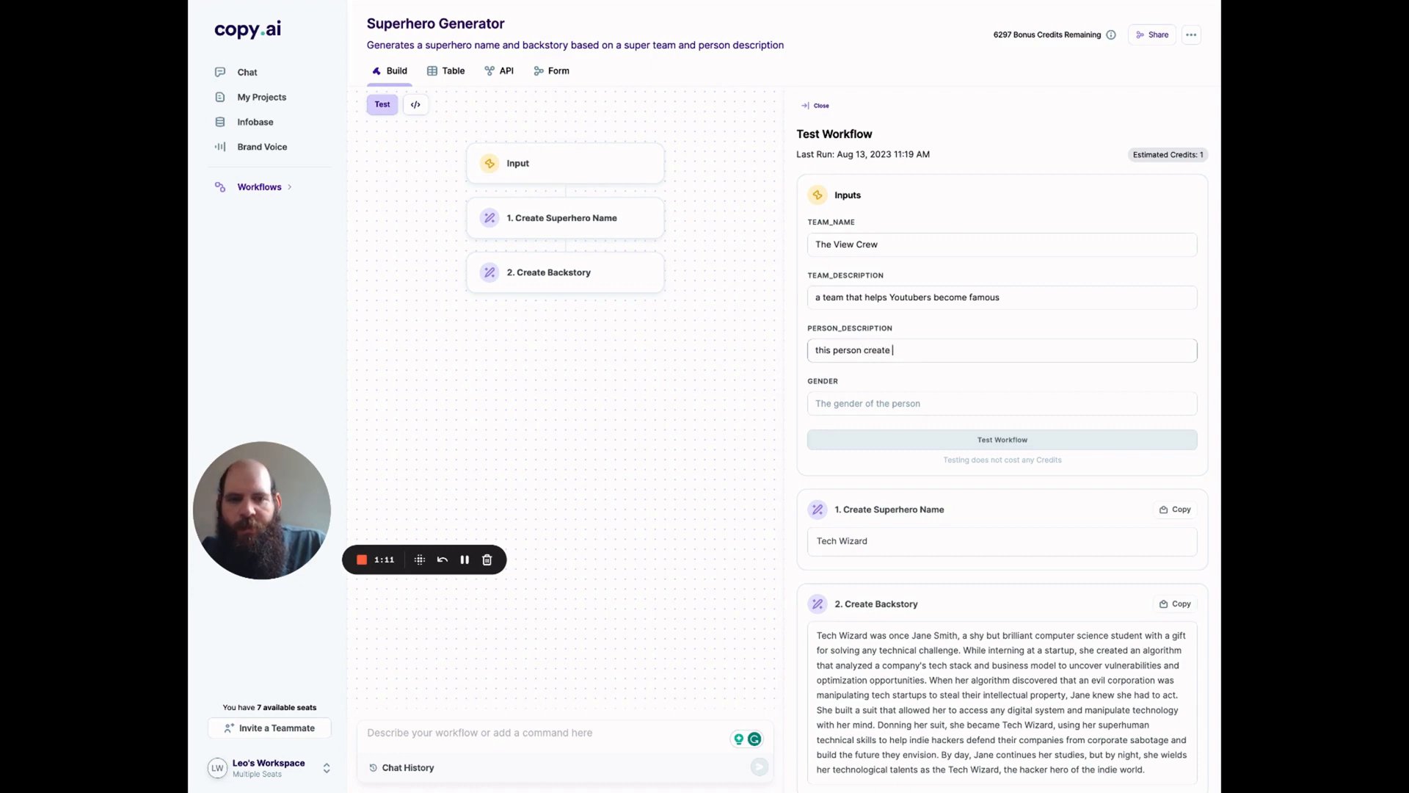
{"action": "type", "text": "s"}
{"action": "type", "text": " g"}
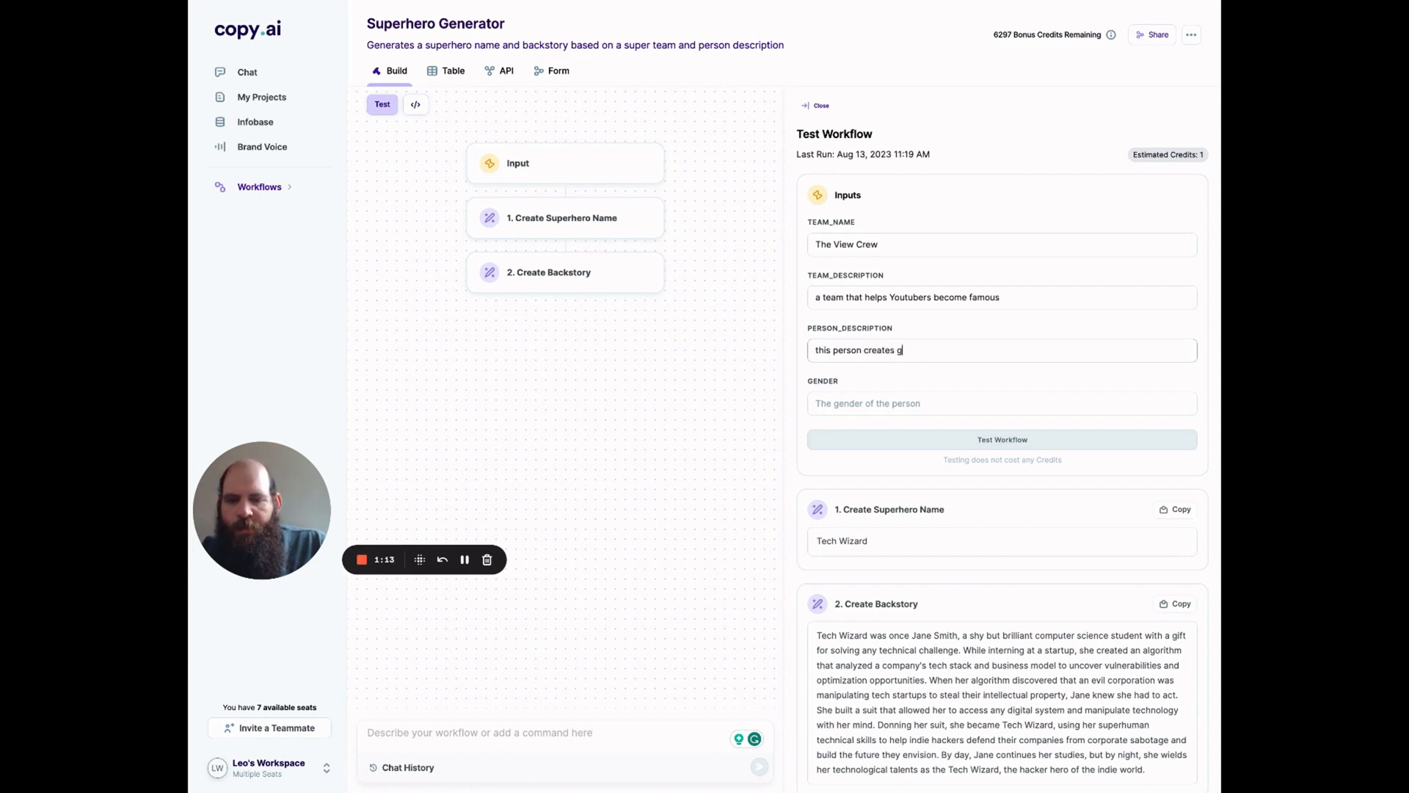
{"action": "type", "text": "reat thumbnails"}
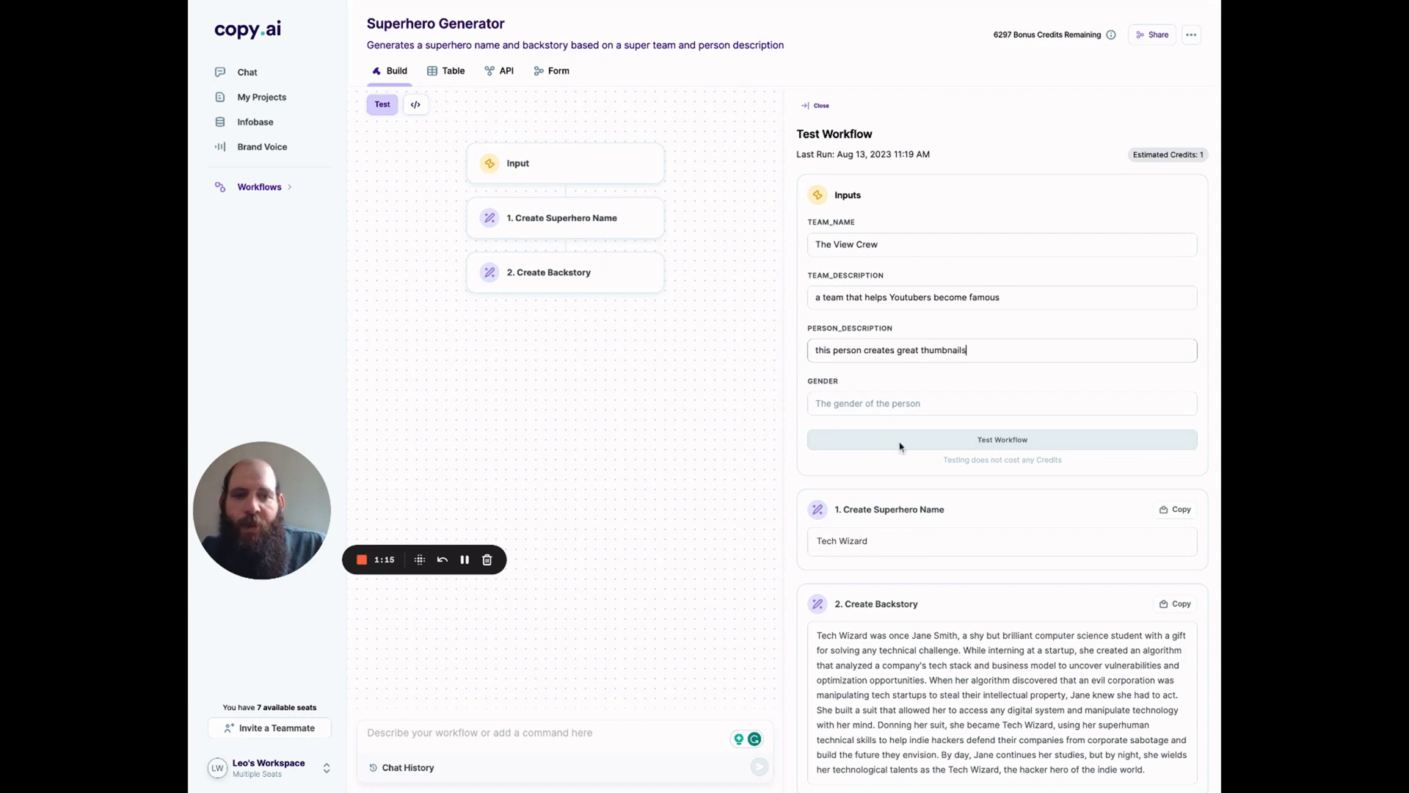
Step: Set the gender to female, run the workflow test, and review the generated superhero name and backstory
{"action": "left_click", "coordinate": [908, 396]}
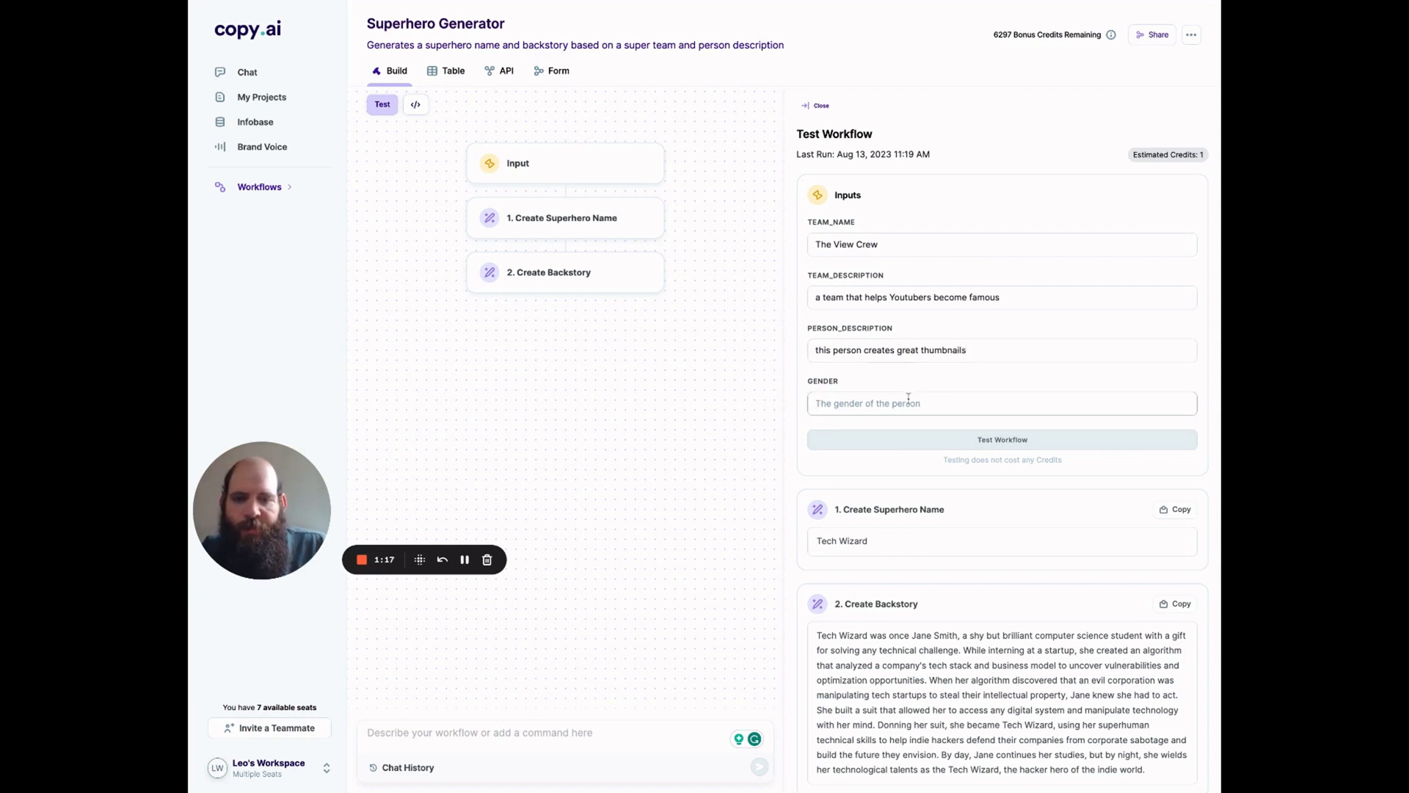
{"action": "type", "text": "female"}
{"action": "left_click", "coordinate": [951, 435]}
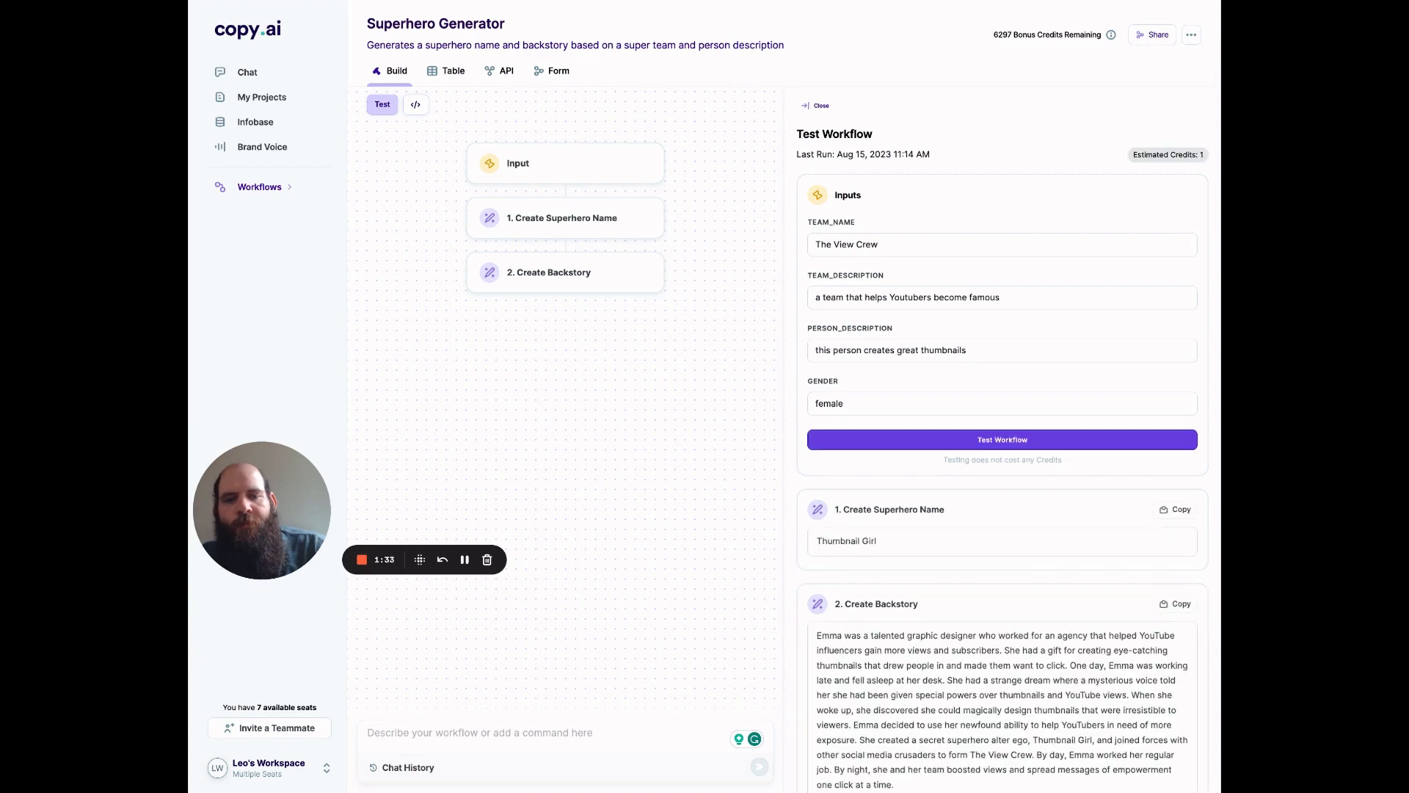
{"action": "scroll", "coordinate": [865, 528], "scroll_direction": "down", "scroll_amount": 2}
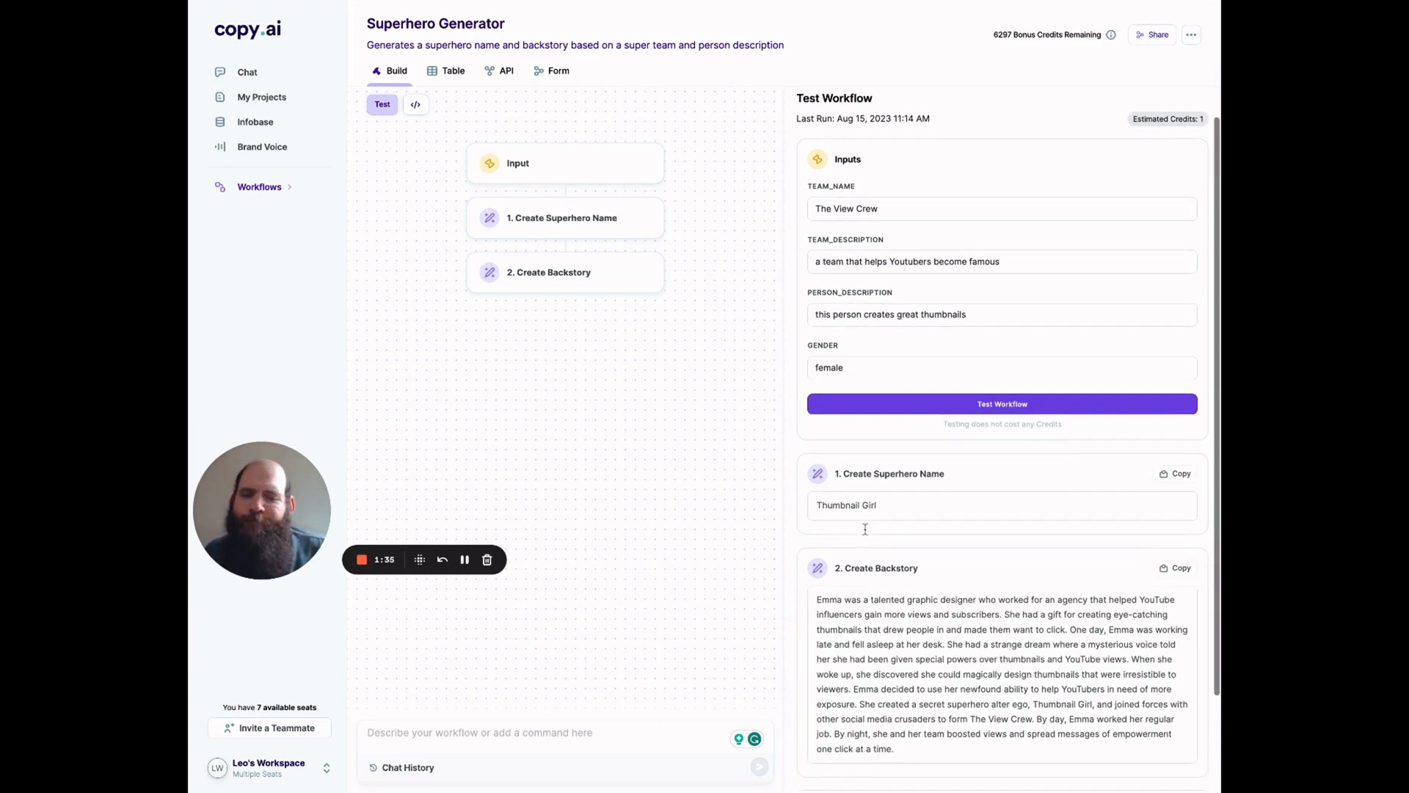
{"action": "scroll", "coordinate": [865, 528], "scroll_direction": "down", "scroll_amount": 3}
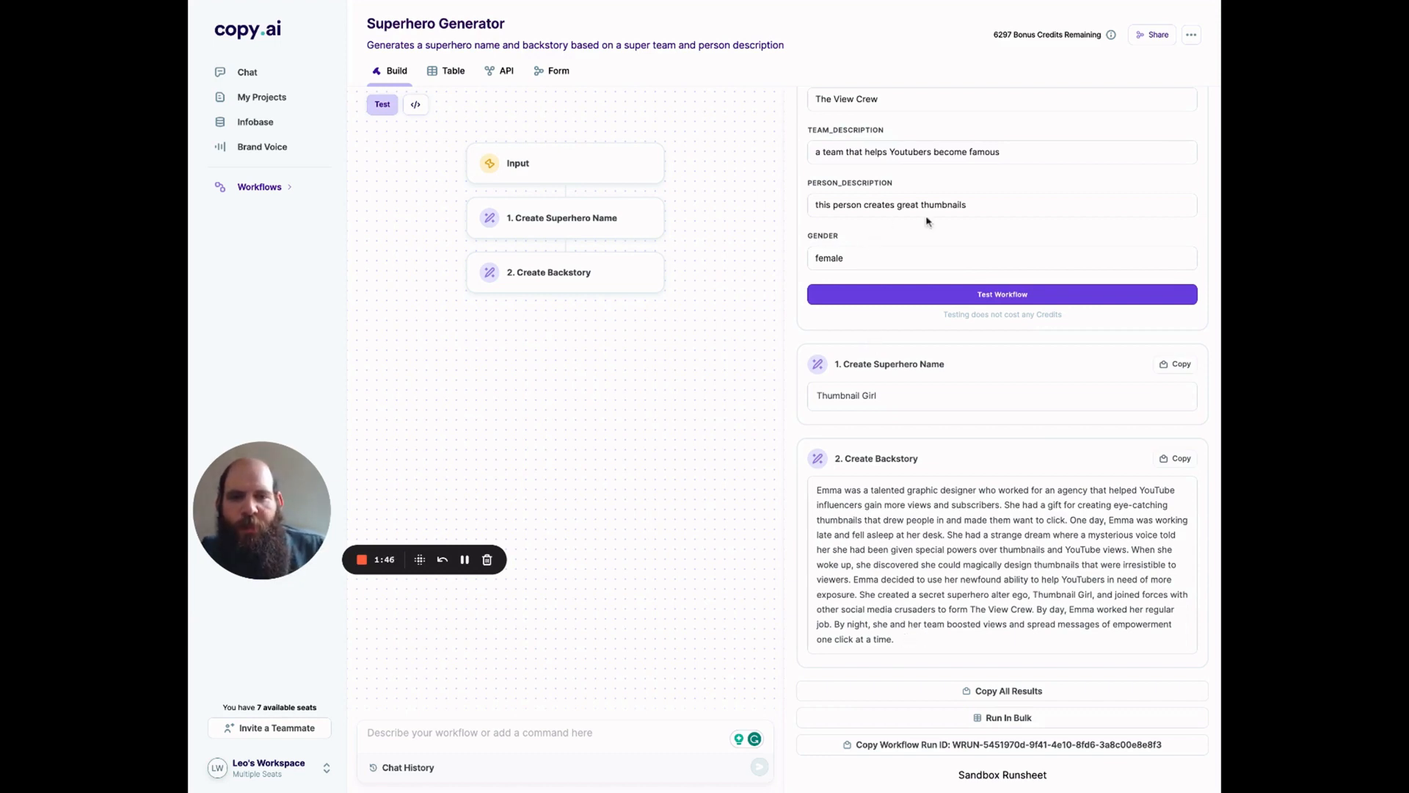
Step: Change the person description to "this person writes the scripts"
{"action": "left_click", "coordinate": [978, 206]}
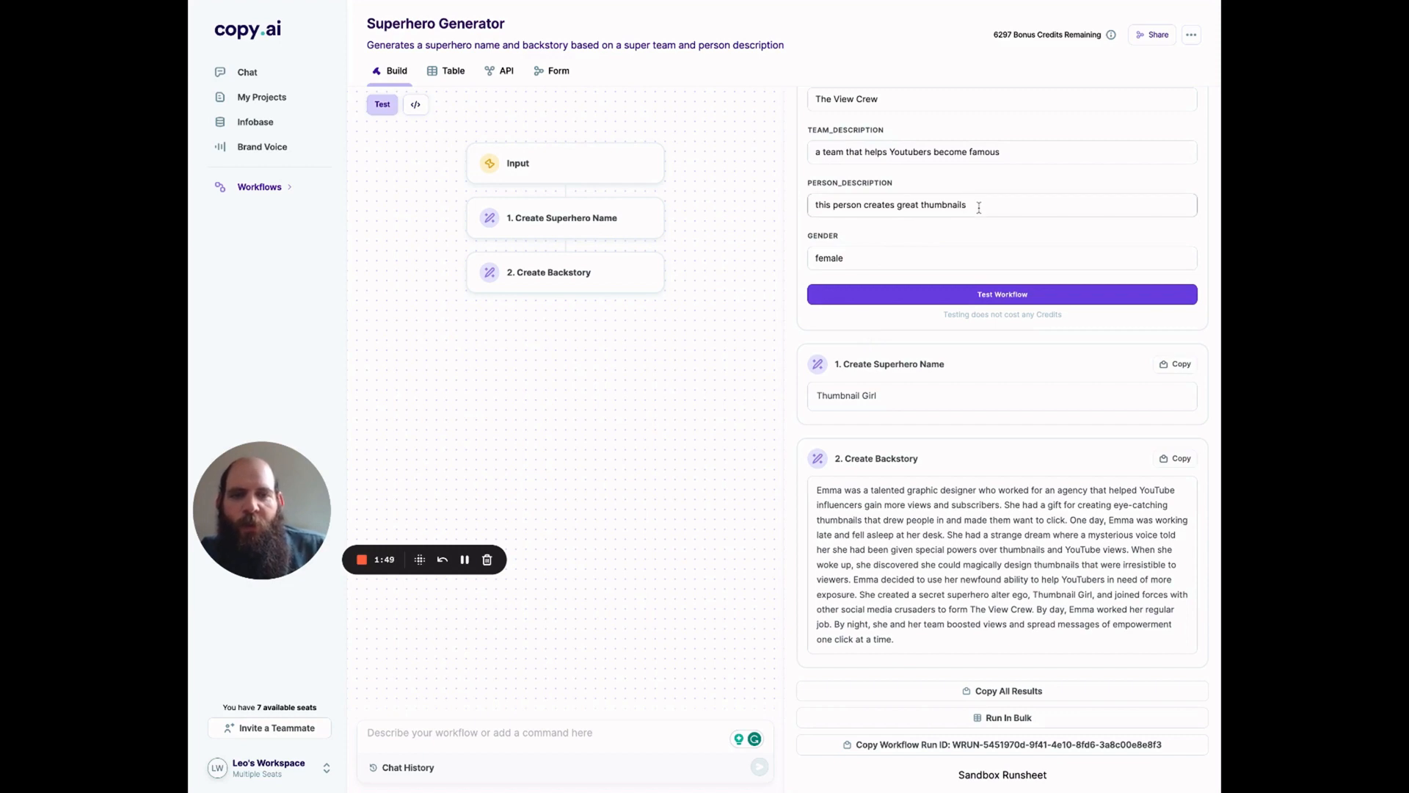
{"action": "key", "text": "ctrl+a"}
{"action": "key", "text": "Right"}
{"action": "key", "text": "ctrl+shift+Left"}
{"action": "key", "text": "ctrl+shift+Left"}
{"action": "key", "text": "ctrl+shift+Left"}
{"action": "key", "text": "ctrl+shift+Left"}
{"action": "key", "text": "ctrl+shift+Left"}
{"action": "key", "text": "ctrl+shift+Right"}
{"action": "key", "text": "ctrl+shift+Right"}
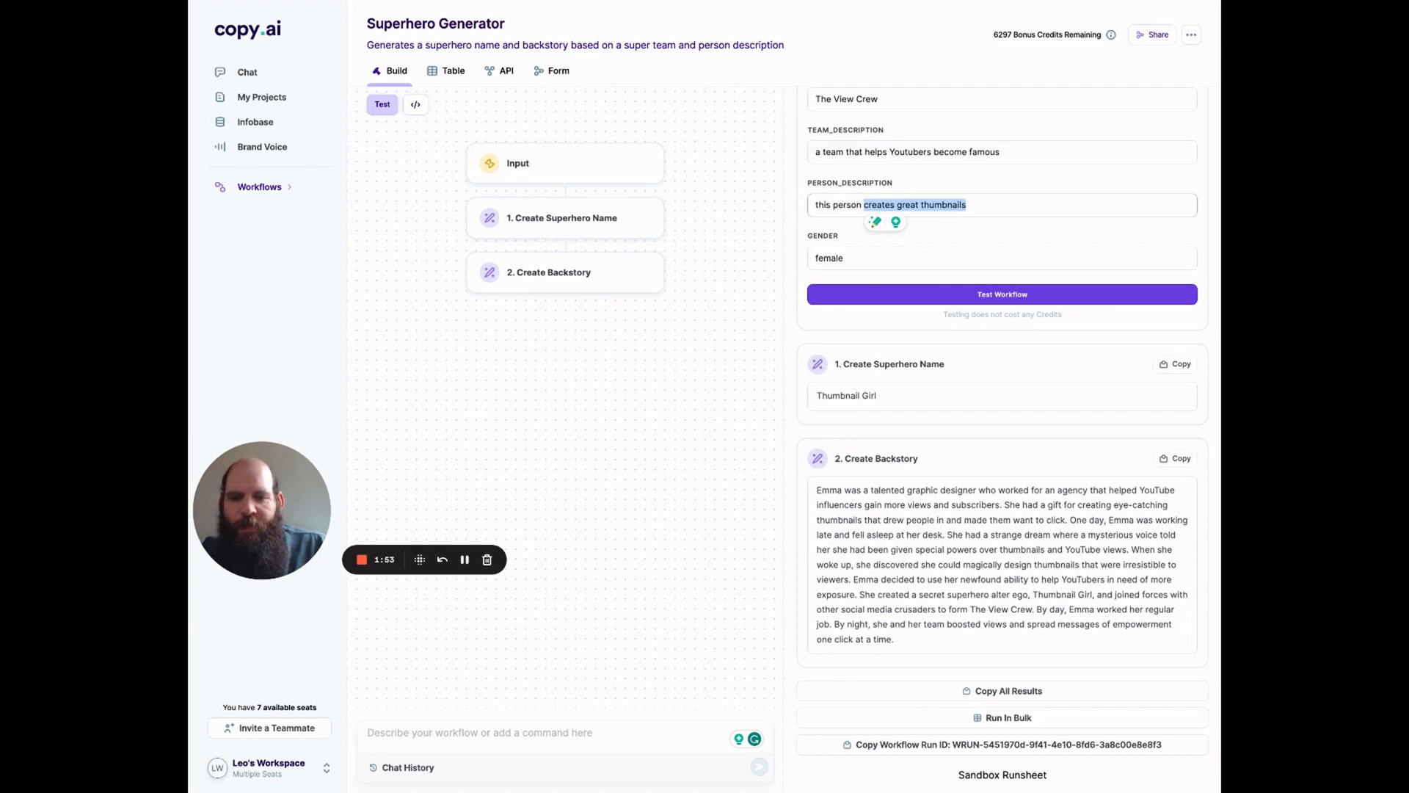
{"action": "type", "text": "designs th"}
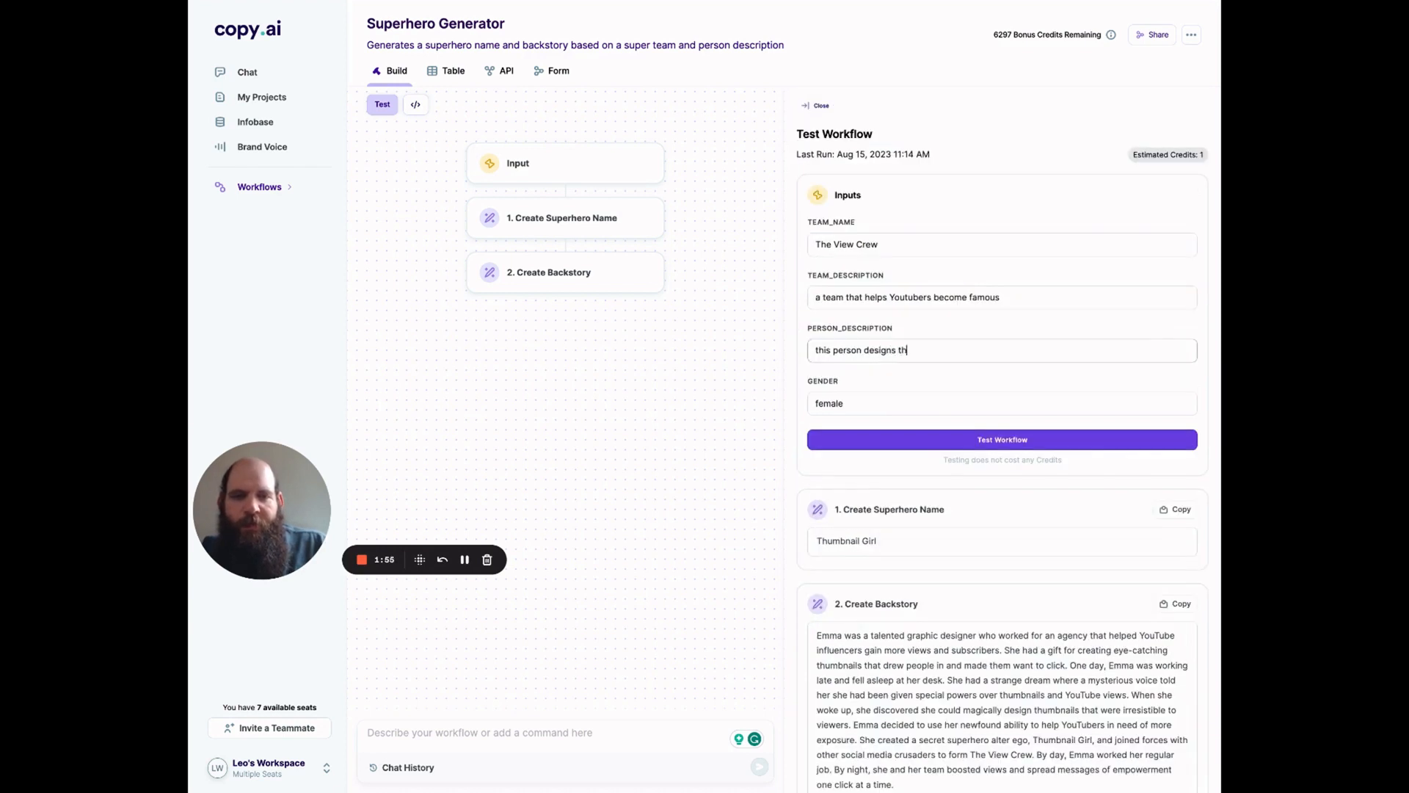
{"action": "type", "text": "e"}
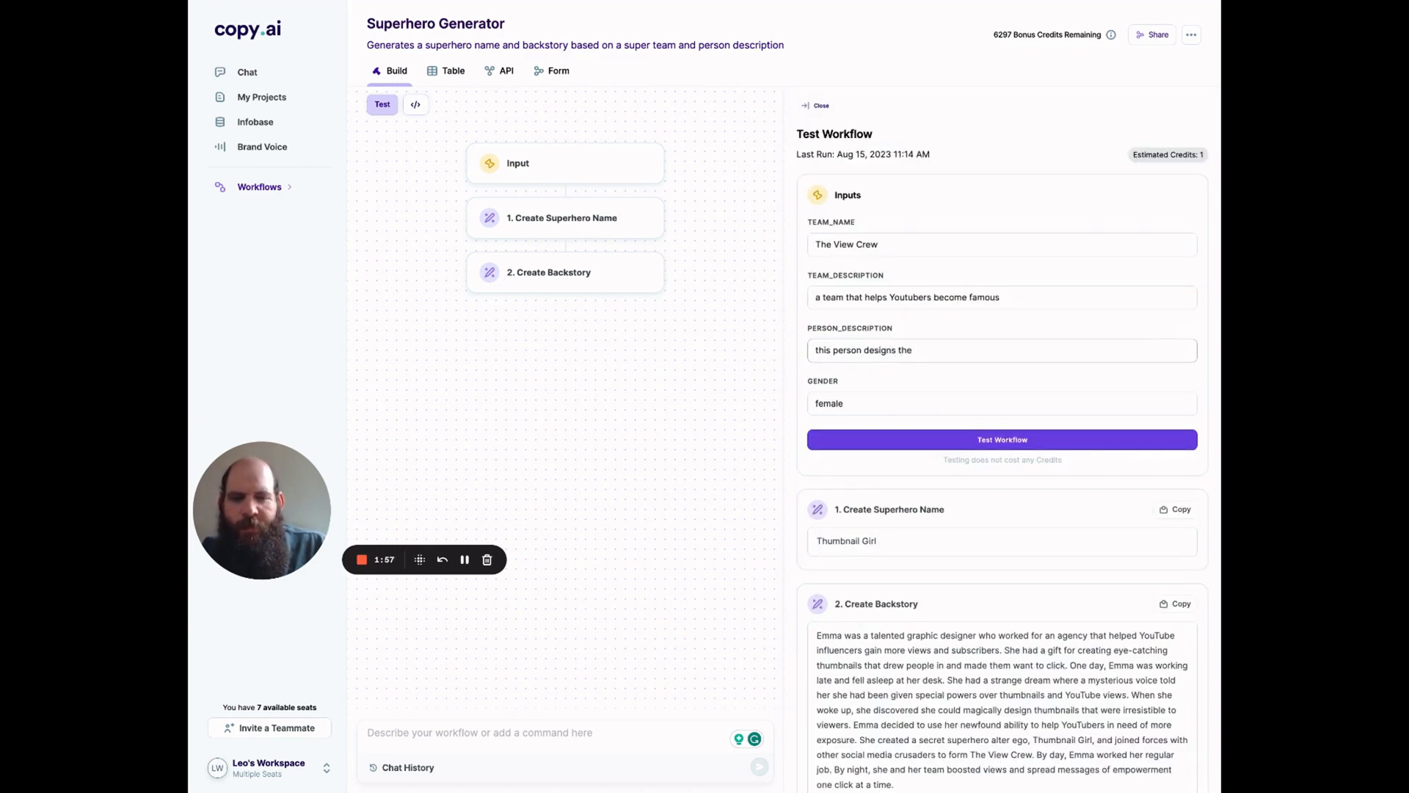
{"action": "key", "text": "BackSpace"}
{"action": "key", "text": "BackSpace"}
{"action": "key", "text": "BackSpace"}
{"action": "key", "text": "BackSpace"}
{"action": "key", "text": "BackSpace"}
{"action": "key", "text": "BackSpace"}
{"action": "key", "text": "BackSpace"}
{"action": "key", "text": "BackSpace"}
{"action": "key", "text": "BackSpace"}
{"action": "key", "text": "BackSpace"}
{"action": "key", "text": "BackSpace"}
{"action": "key", "text": "BackSpace"}
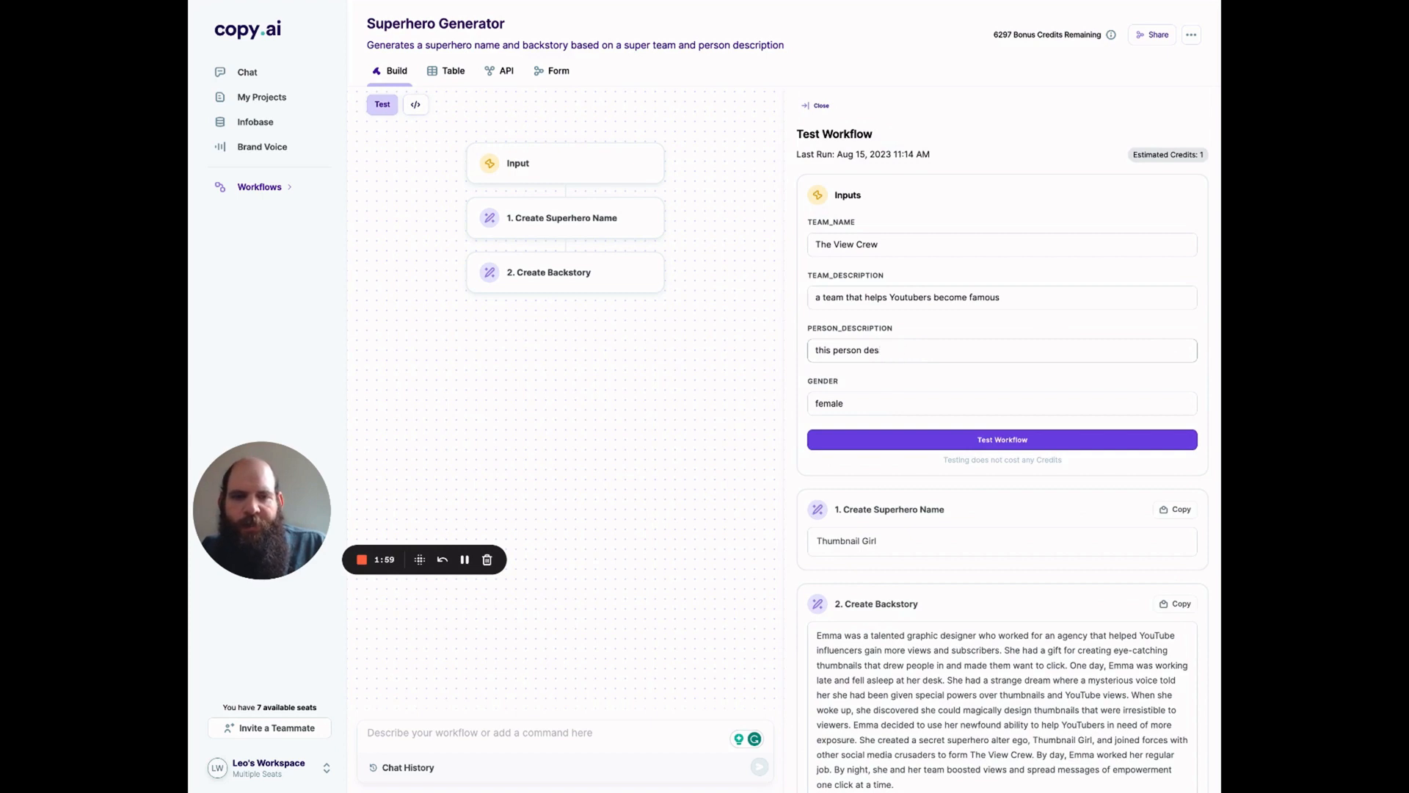
{"action": "type", "text": "writes th"}
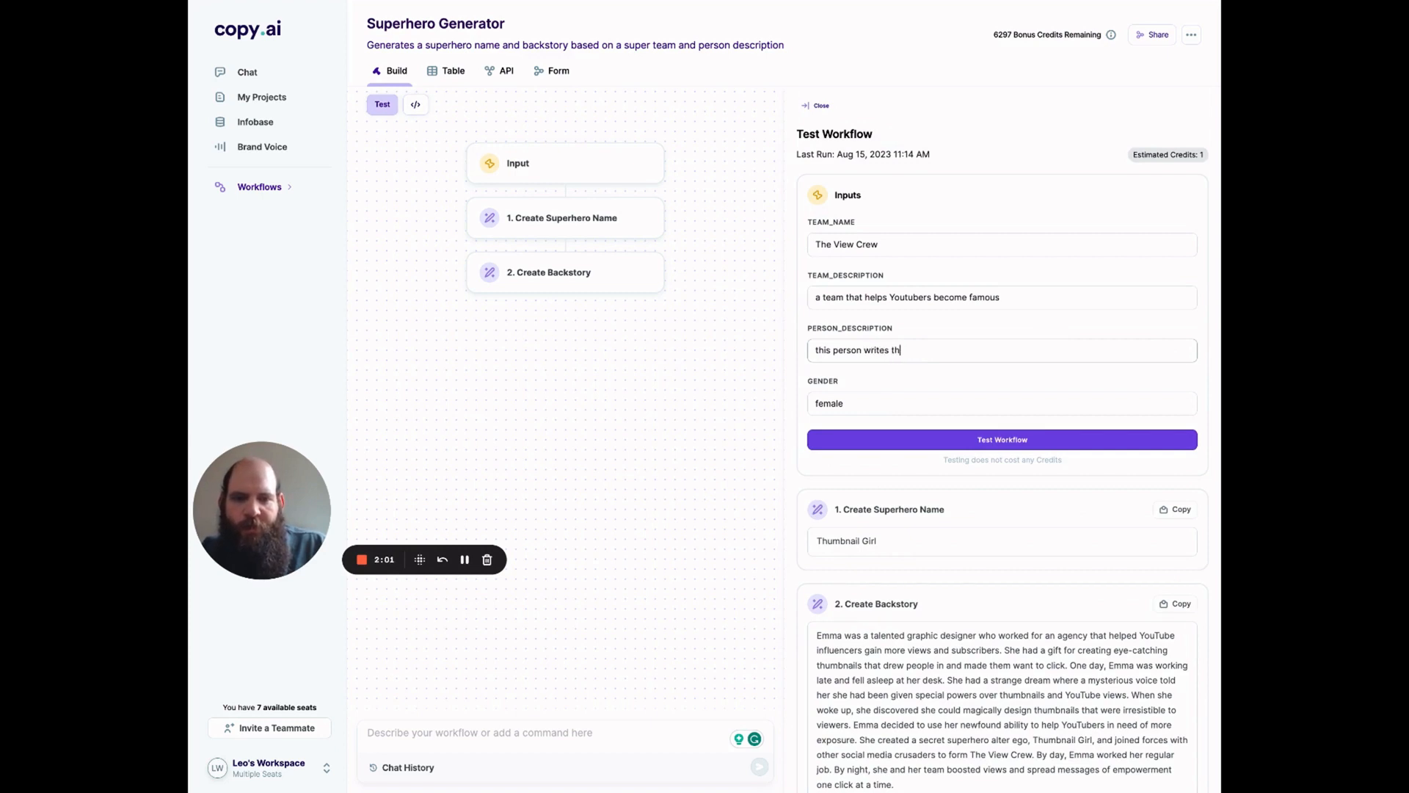
{"action": "type", "text": "e scripts"}
Step: Set the gender to male, rerun the workflow test, and review the new superhero name and backstory
{"action": "left_click", "coordinate": [876, 401]}
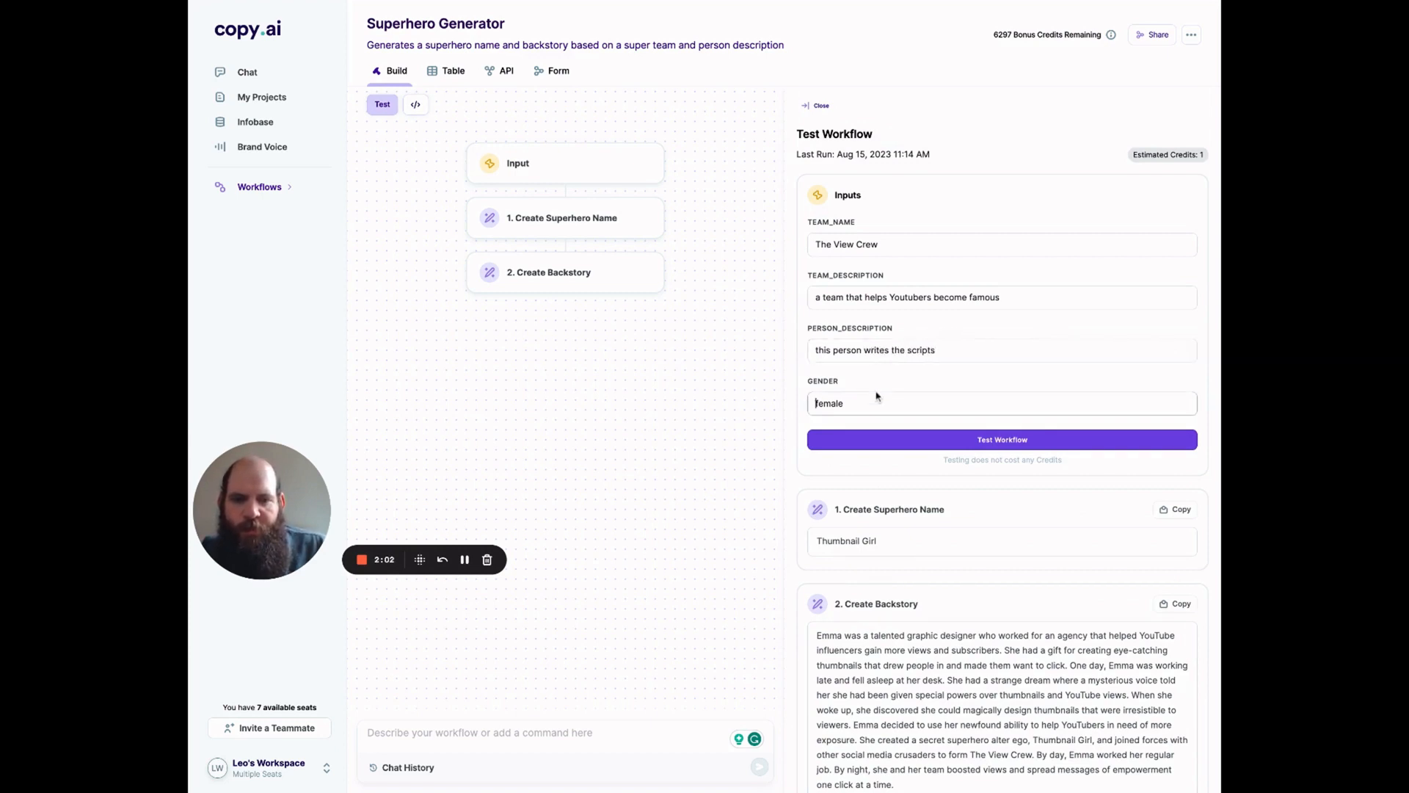
{"action": "key", "text": "ctrl+a"}
{"action": "type", "text": "male"}
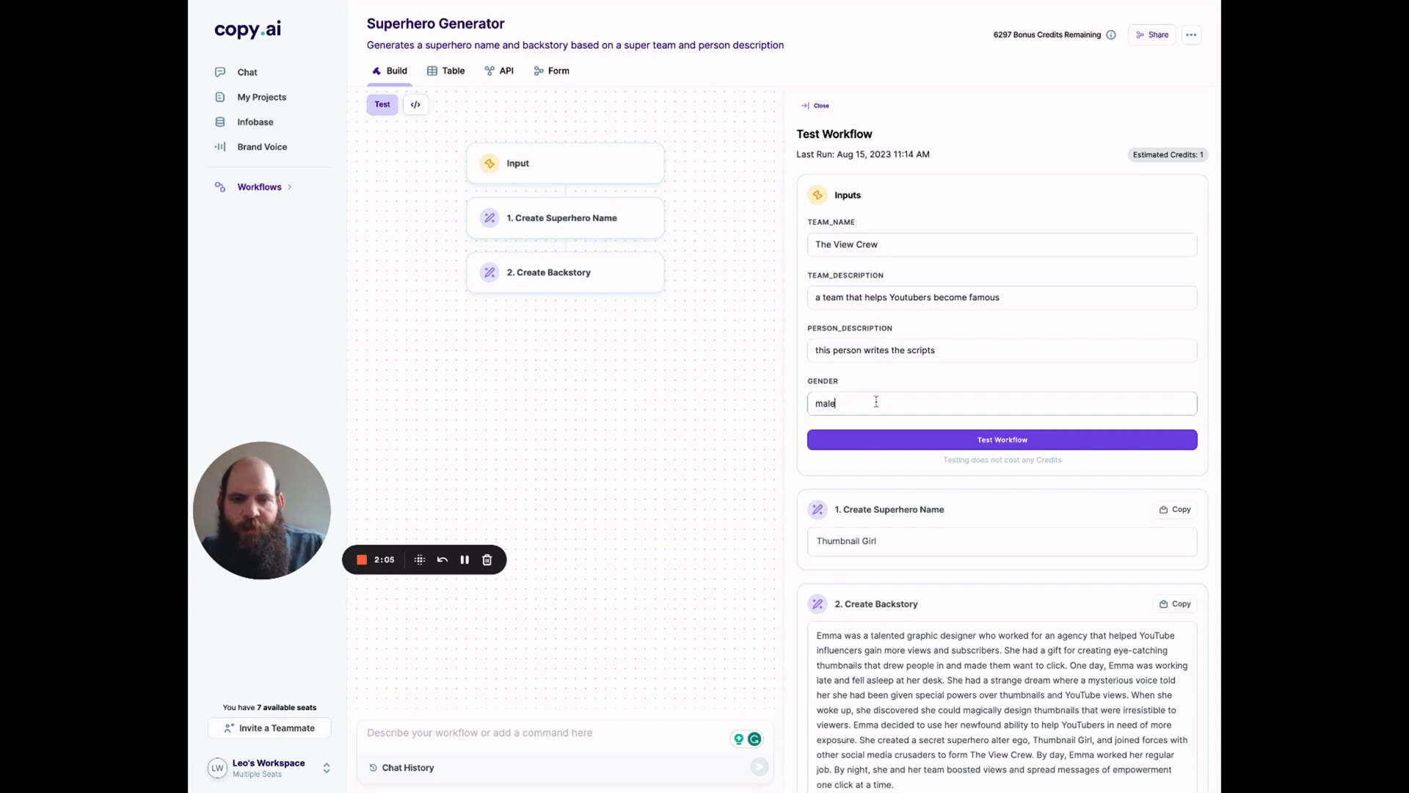
{"action": "left_click", "coordinate": [890, 442]}
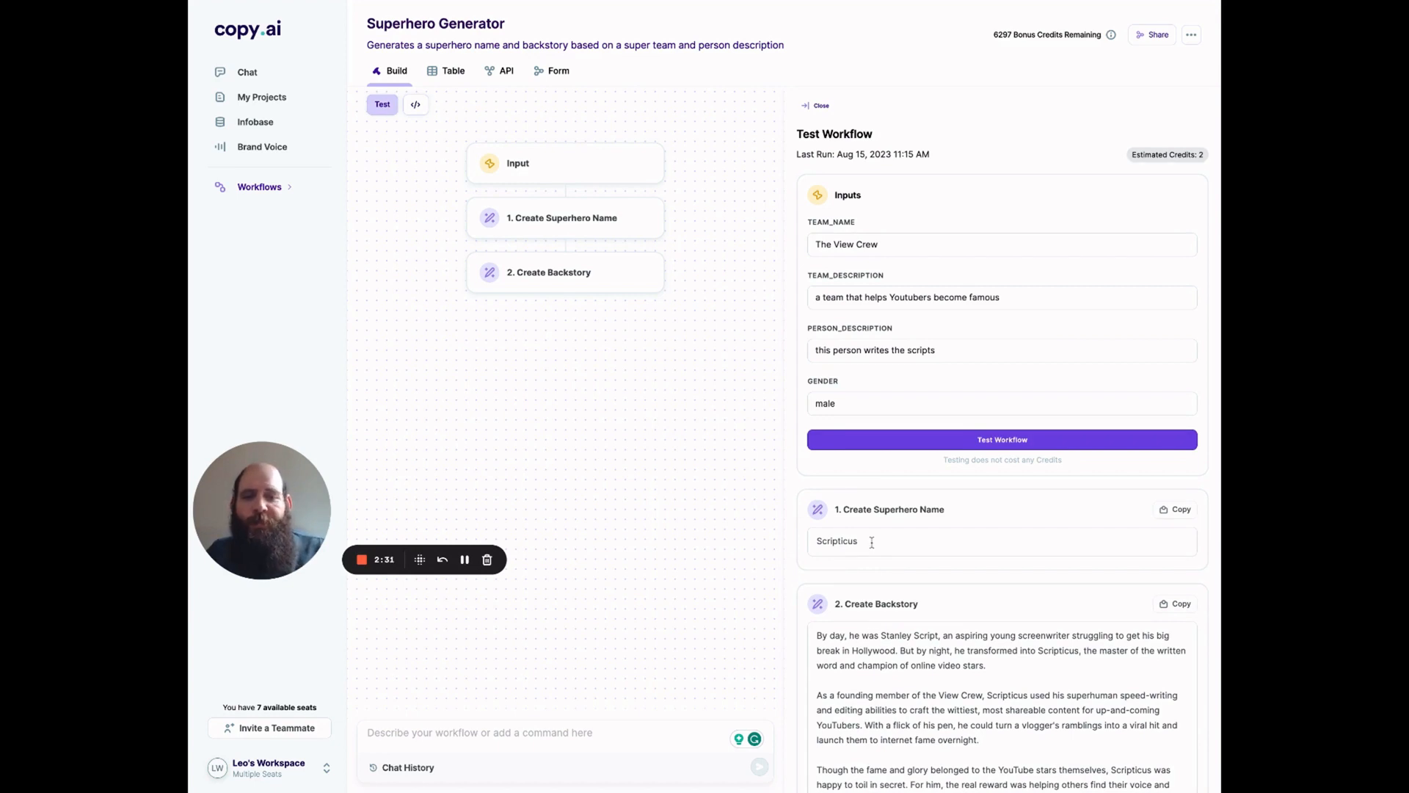
{"action": "scroll", "coordinate": [872, 541], "scroll_direction": "down", "scroll_amount": 1}
{"action": "scroll", "coordinate": [1002, 367], "scroll_direction": "down", "scroll_amount": 2}
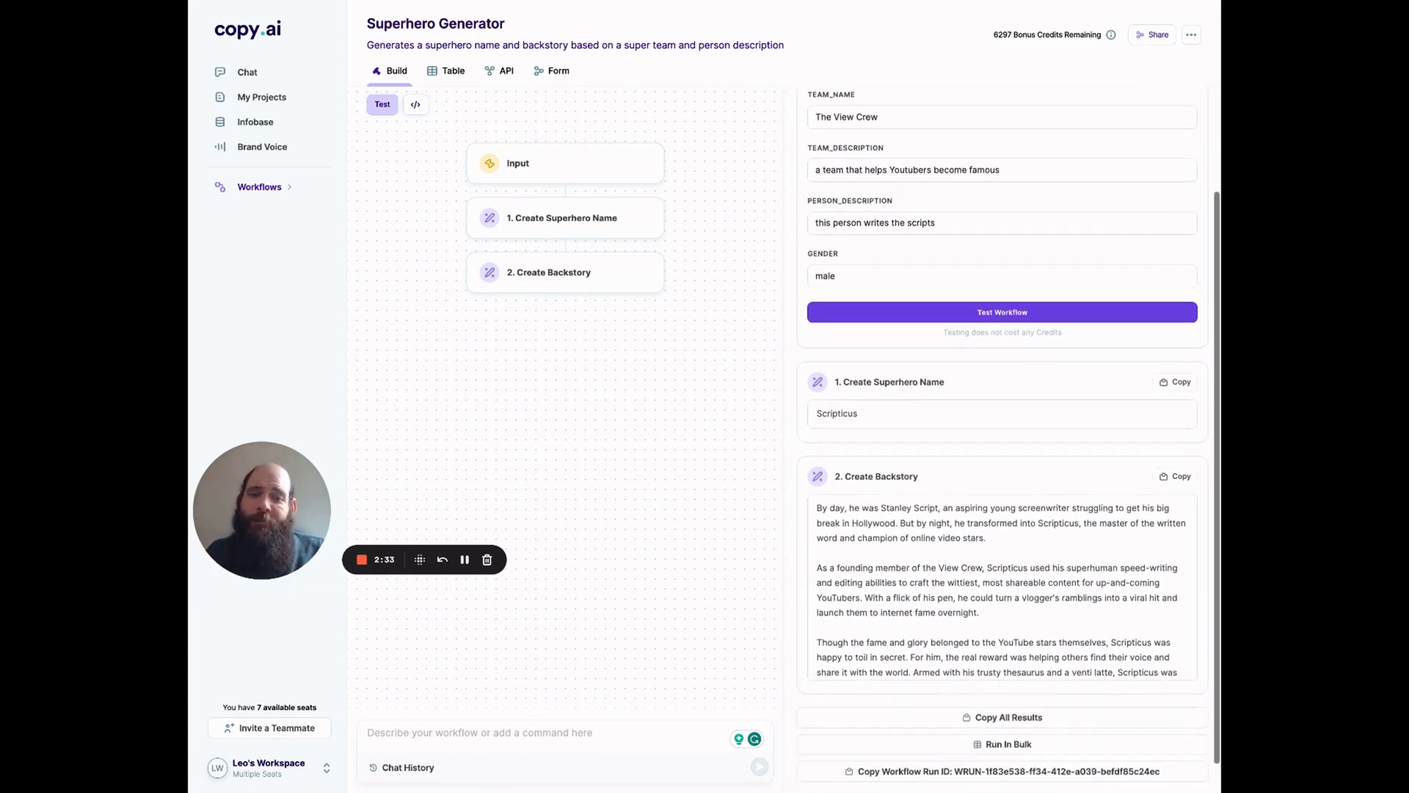
Step: Read through the generated backstory for Scripticus from start to finish
{"action": "scroll", "coordinate": [878, 533], "scroll_direction": "down", "scroll_amount": 1}
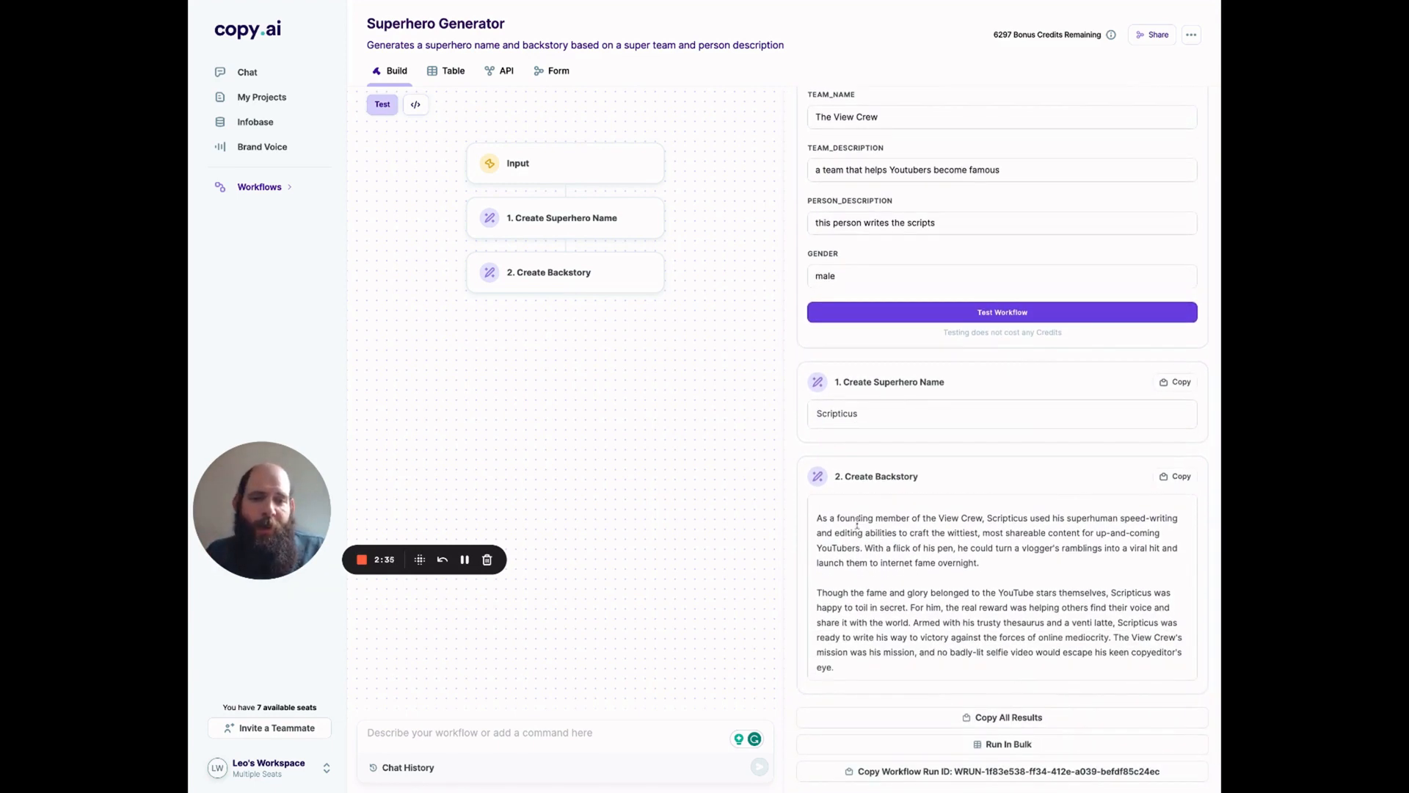
{"action": "scroll", "coordinate": [878, 533], "scroll_direction": "down", "scroll_amount": 3}
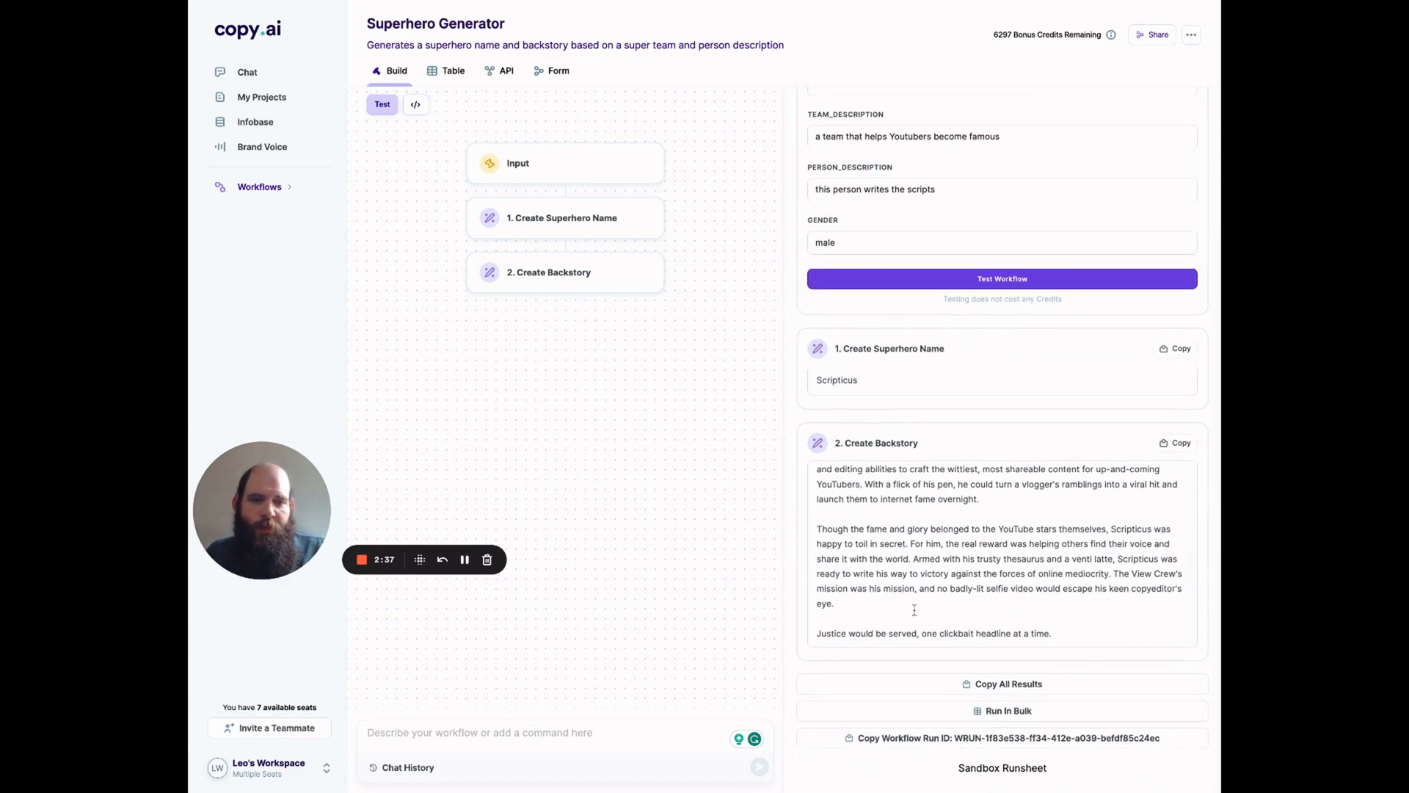
{"action": "scroll", "coordinate": [912, 608], "scroll_direction": "up", "scroll_amount": 3}
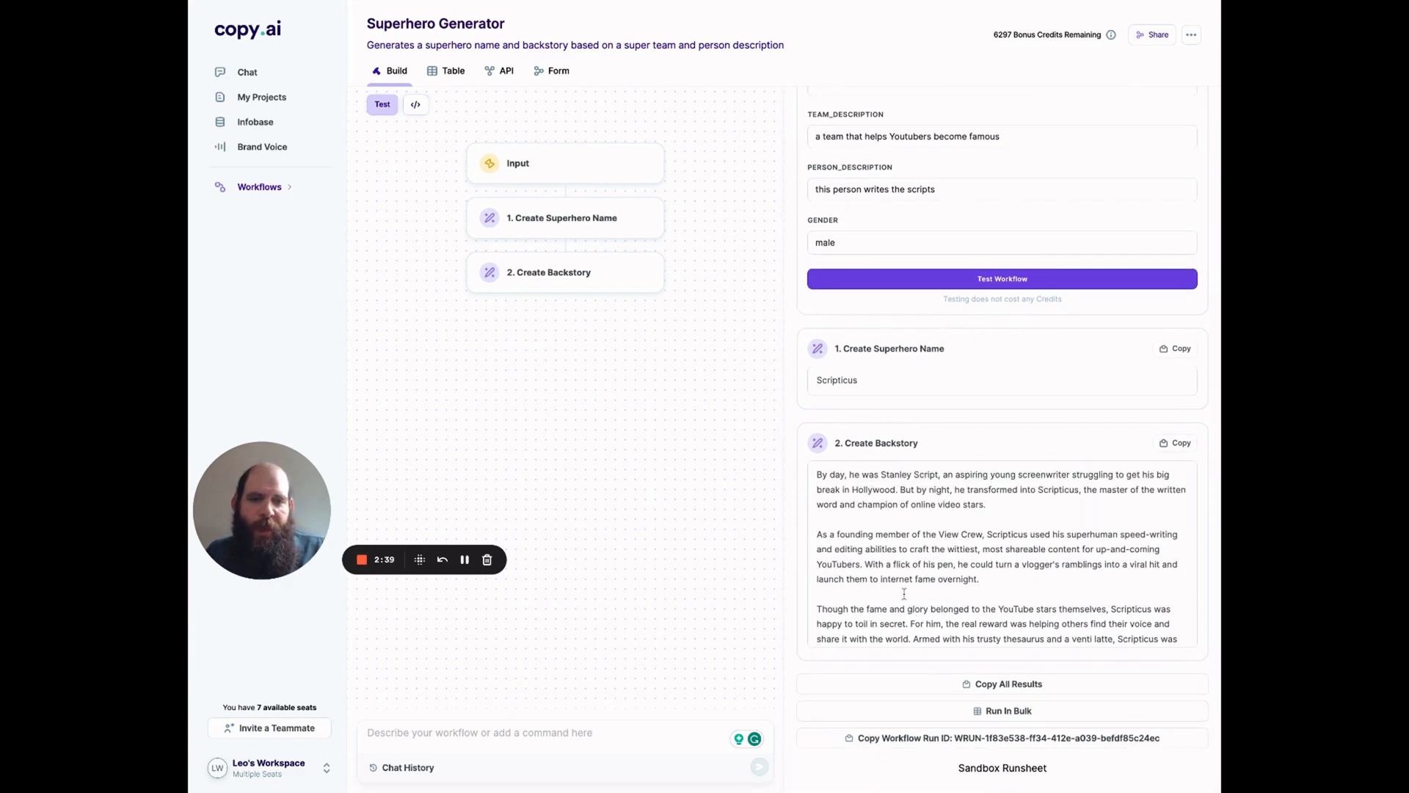
{"action": "scroll", "coordinate": [910, 602], "scroll_direction": "down", "scroll_amount": 3}
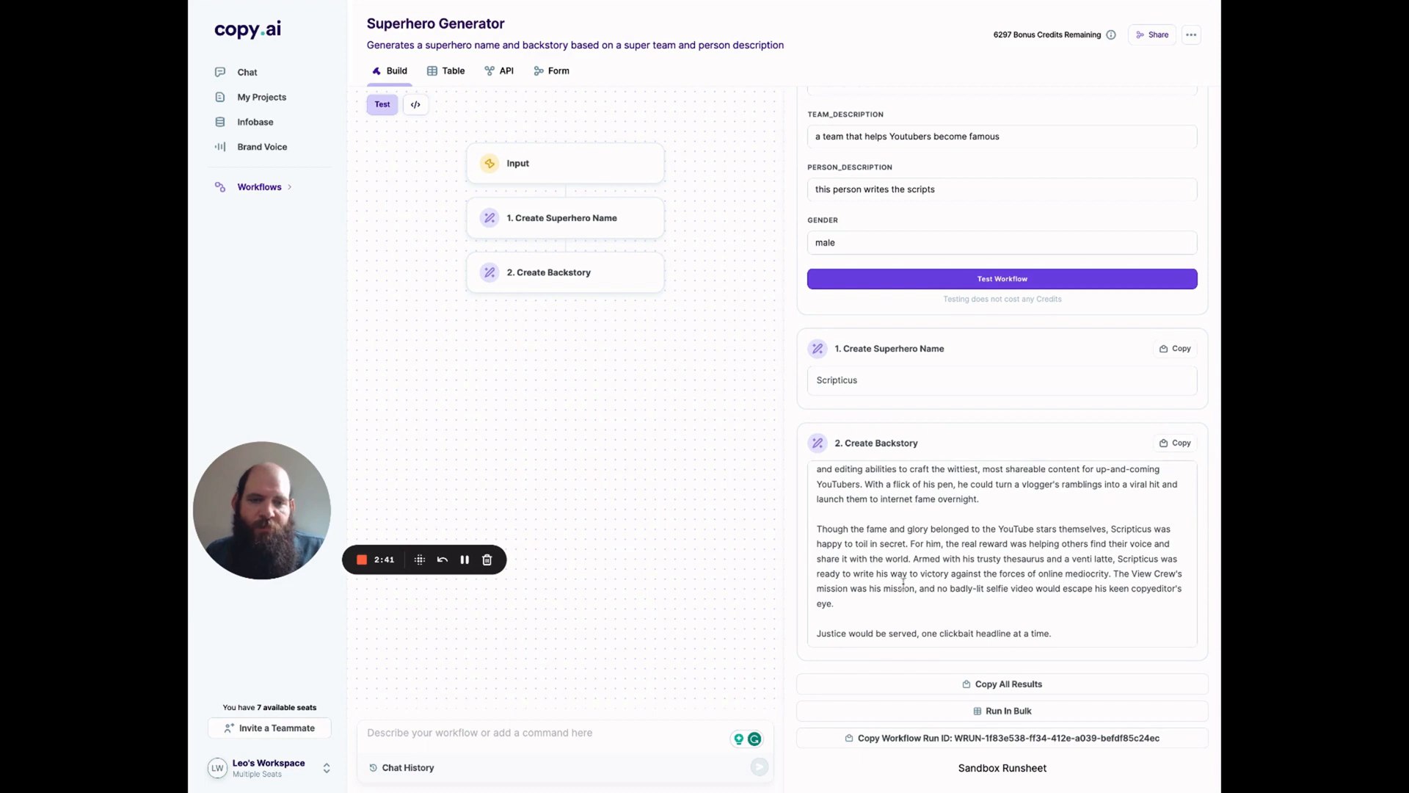
{"action": "scroll", "coordinate": [905, 591], "scroll_direction": "up", "scroll_amount": 3}
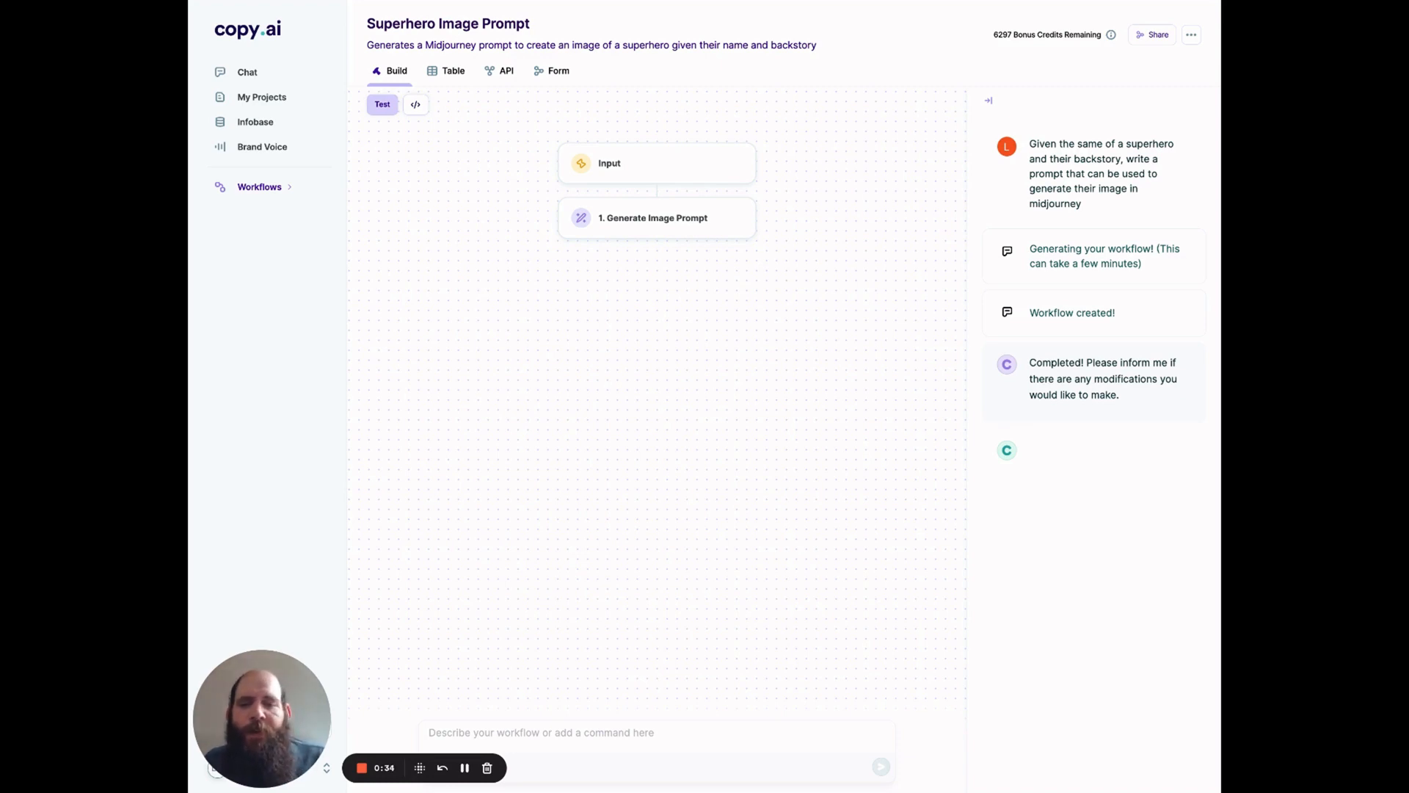
Step: Open the test for the Superhero Image Prompt workflow, enter "Scripticus" as the hero name, and paste in the copied backstory
{"action": "left_click", "coordinate": [383, 104]}
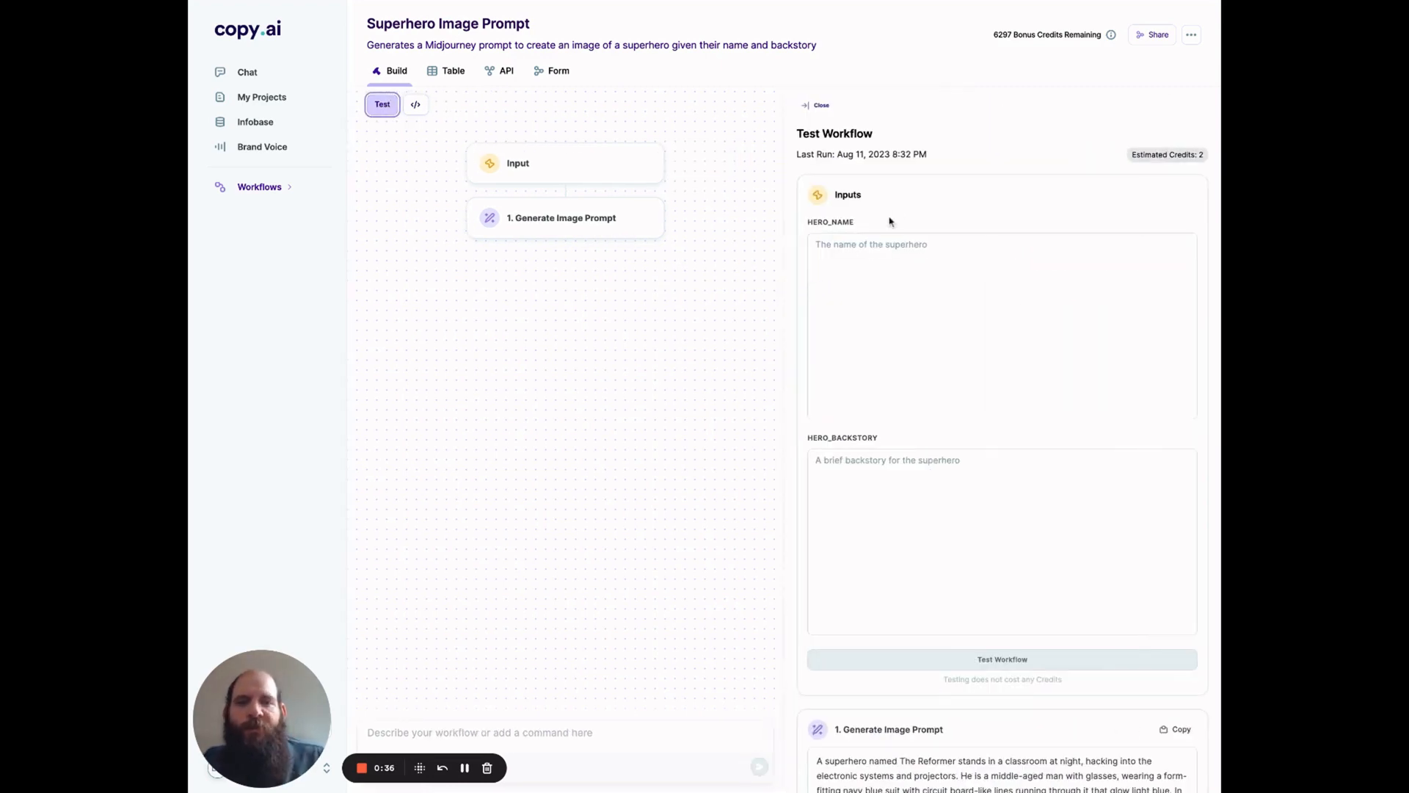
{"action": "left_click", "coordinate": [879, 250]}
{"action": "type", "text": "Script"}
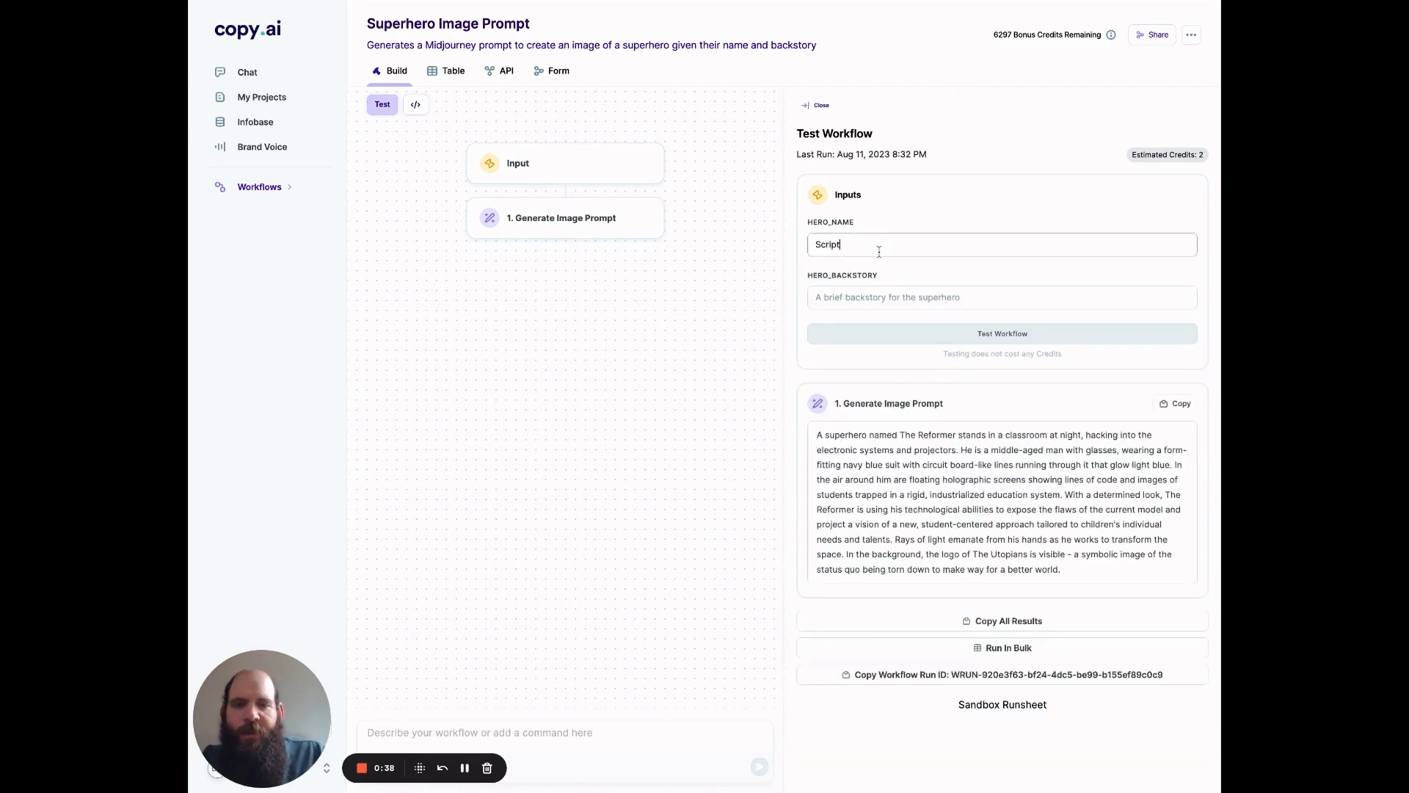
{"action": "type", "text": "icus"}
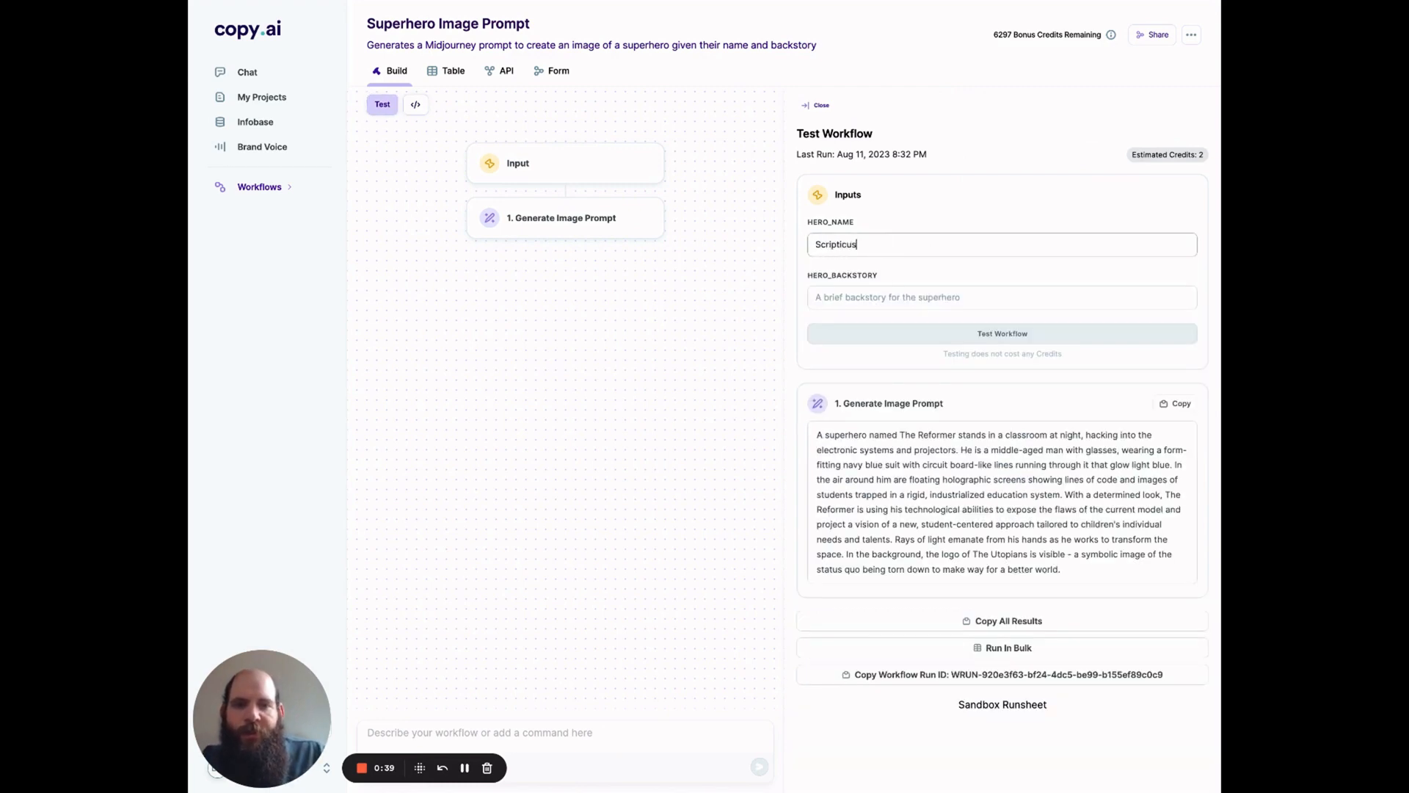
{"action": "left_click", "coordinate": [904, 303]}
{"action": "key", "text": "ctrl+v"}
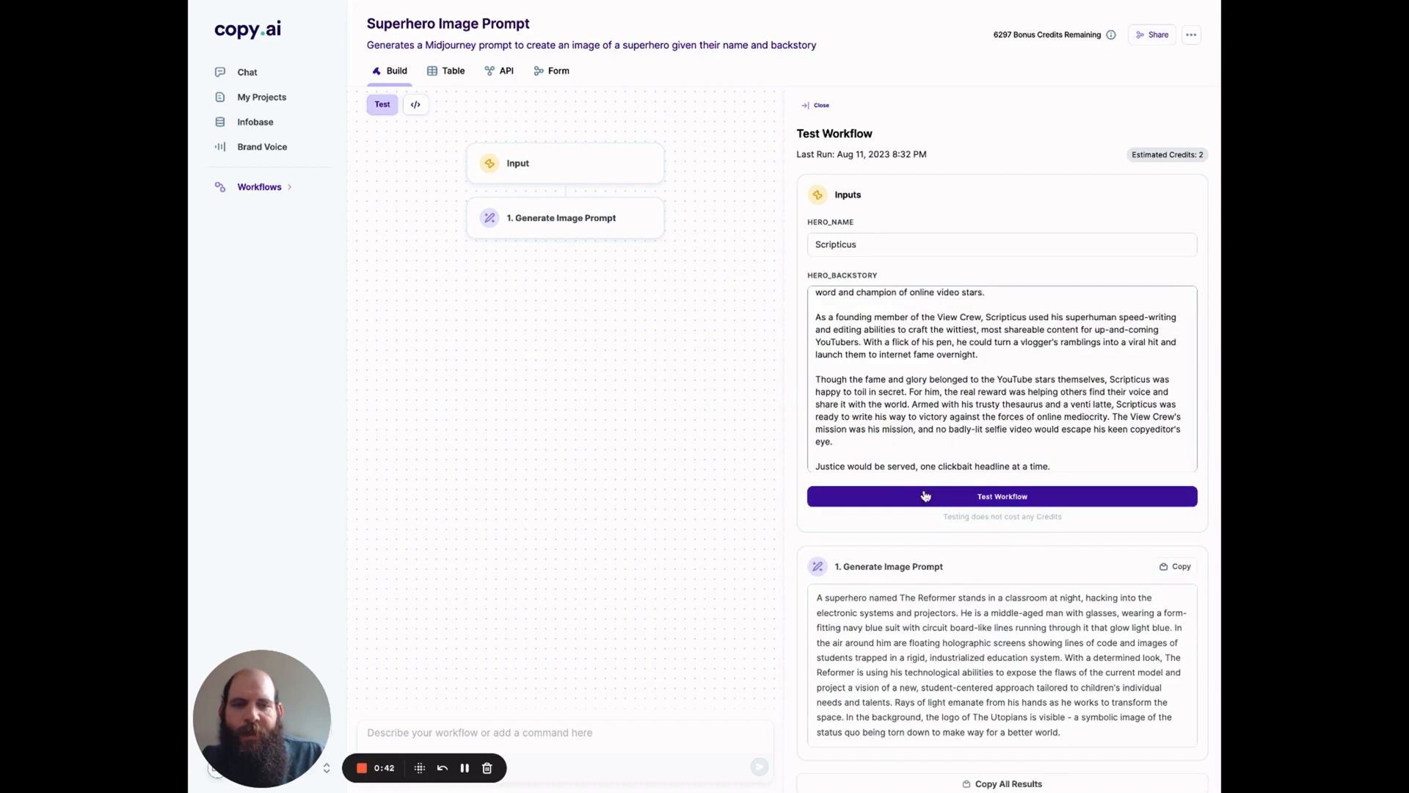
Step: Run the Superhero Image Prompt test and select the text of the generated image prompt
{"action": "left_click", "coordinate": [931, 496]}
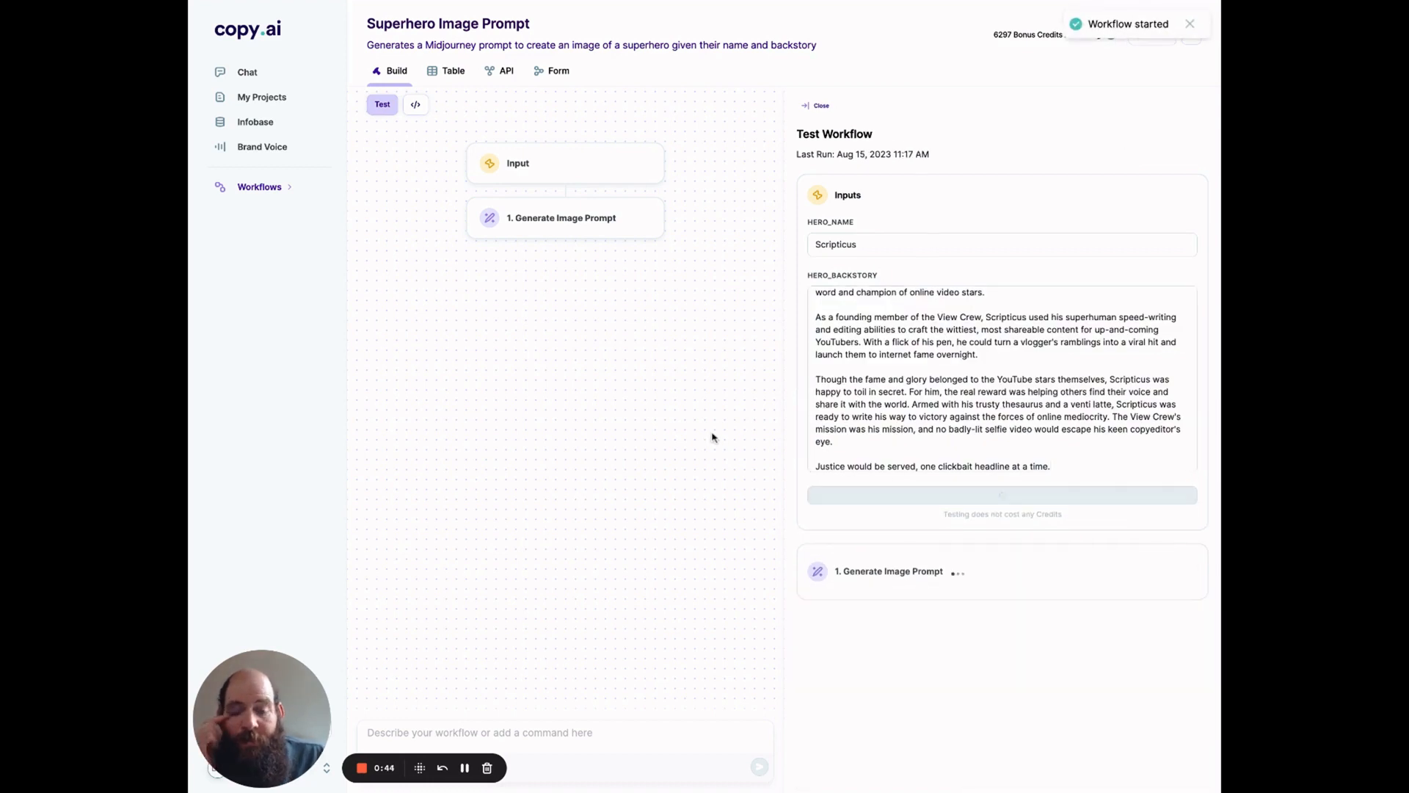
{"action": "scroll", "coordinate": [811, 405], "scroll_direction": "down", "scroll_amount": 1}
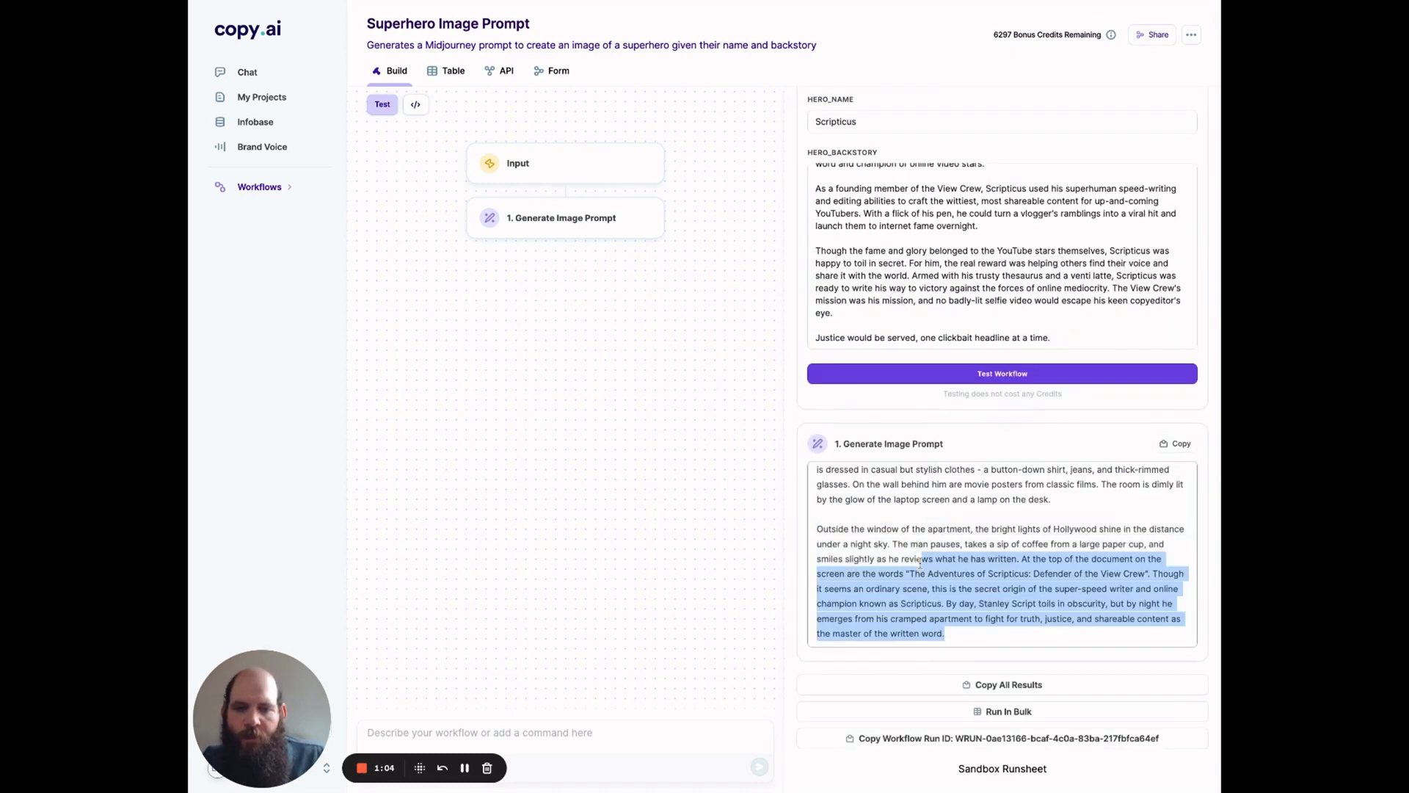
{"action": "left_click_drag", "start_coordinate": [941, 630], "coordinate": [801, 445]}
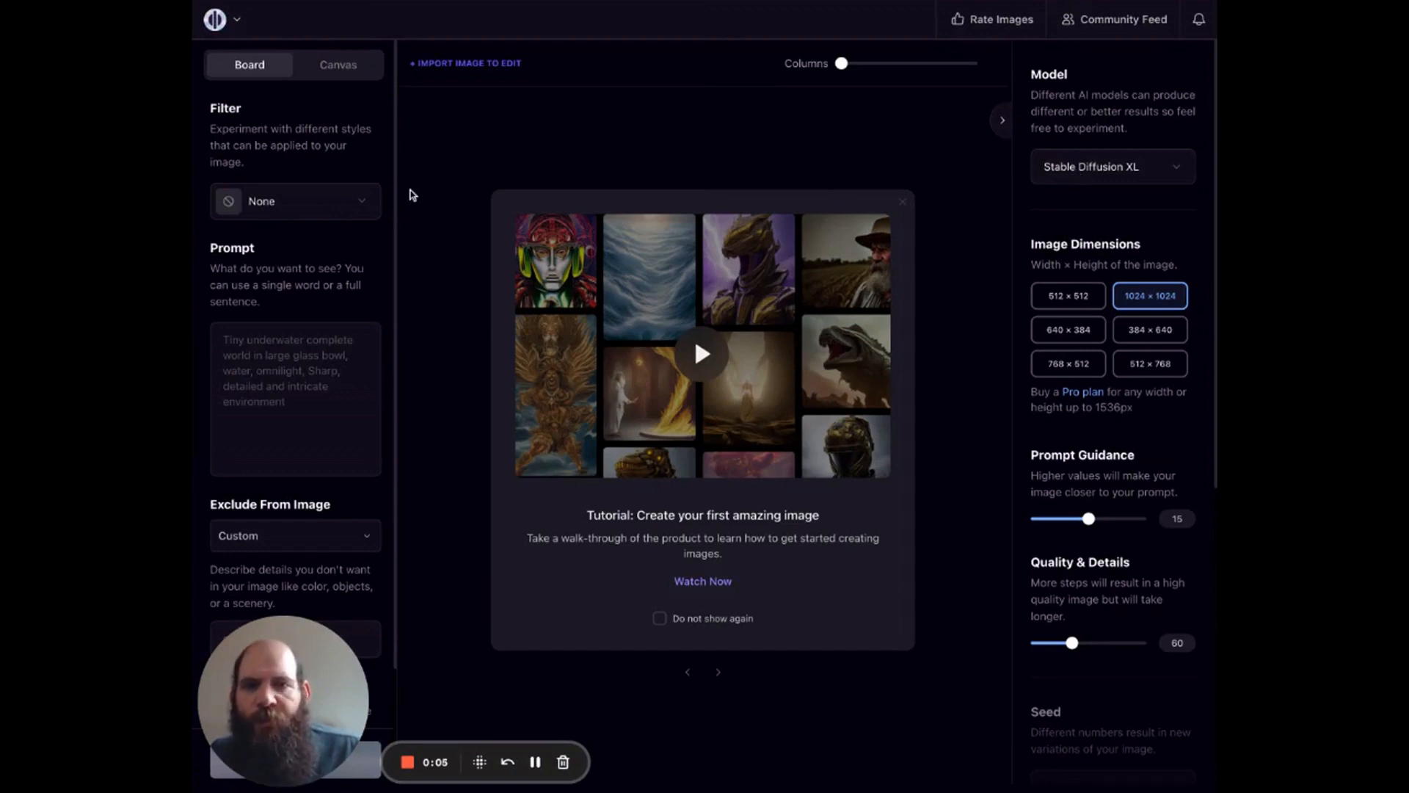
Step: Switch to the AI image generator and apply the Spielberg filter
{"action": "left_click", "coordinate": [320, 200]}
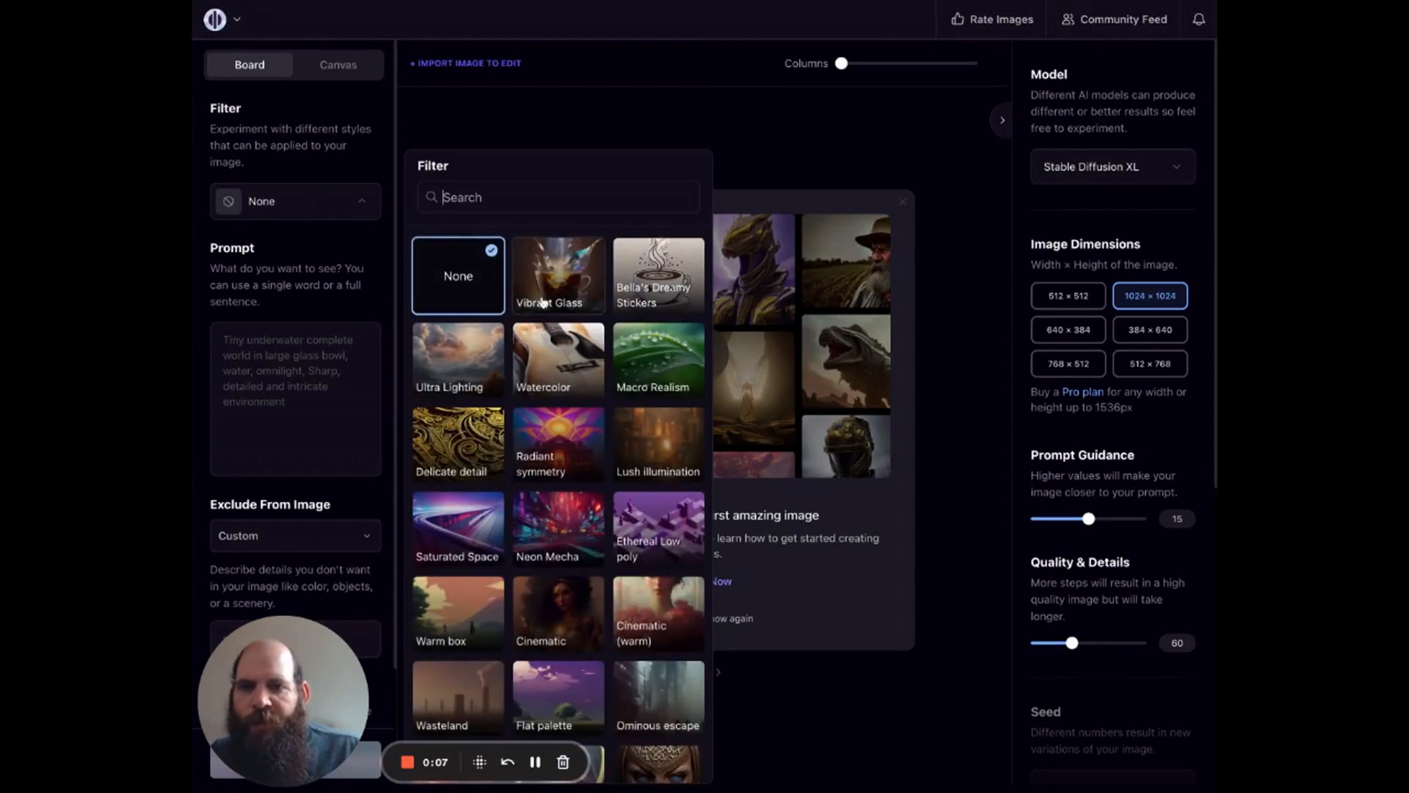
{"action": "scroll", "coordinate": [573, 381], "scroll_direction": "down", "scroll_amount": 1}
{"action": "scroll", "coordinate": [573, 381], "scroll_direction": "down", "scroll_amount": 1}
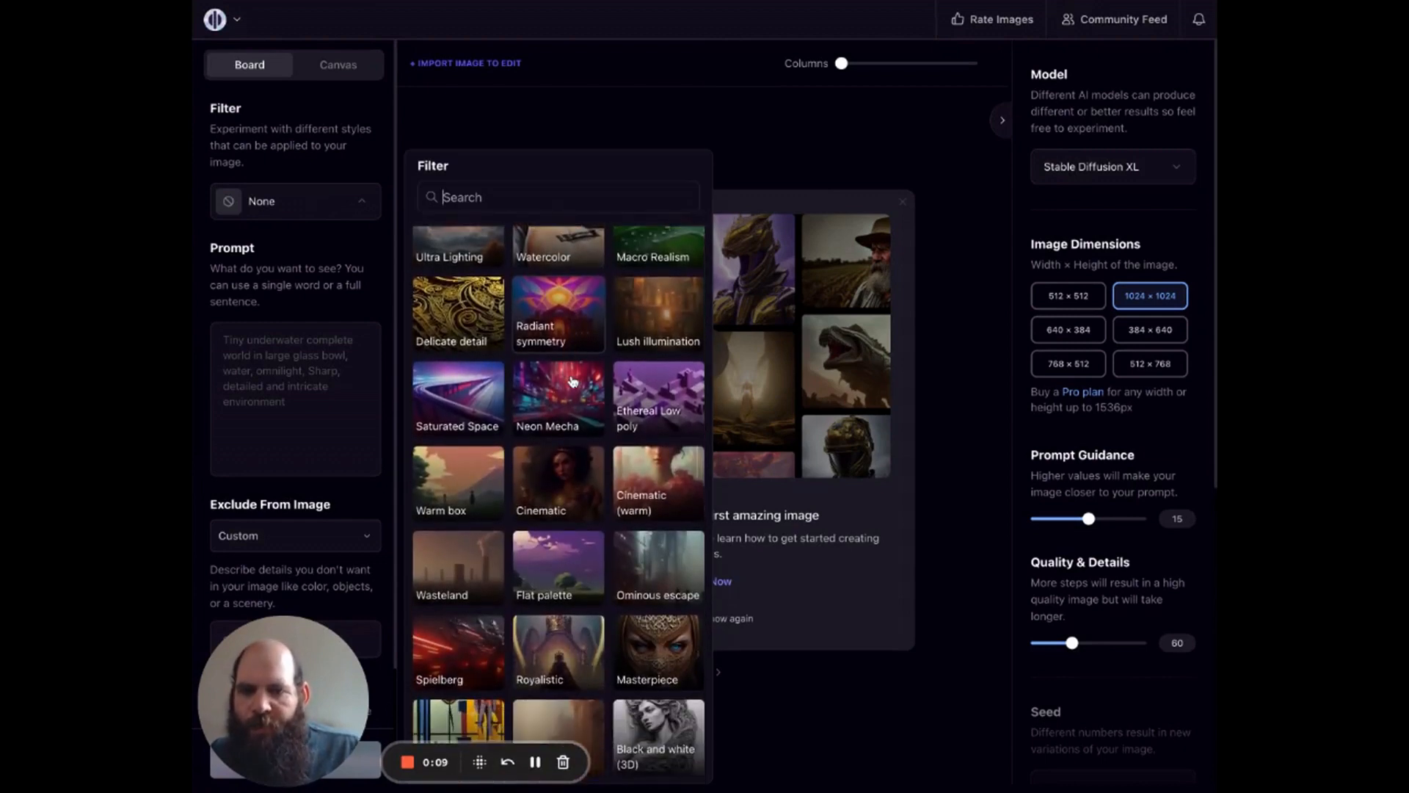
{"action": "left_click", "coordinate": [460, 651]}
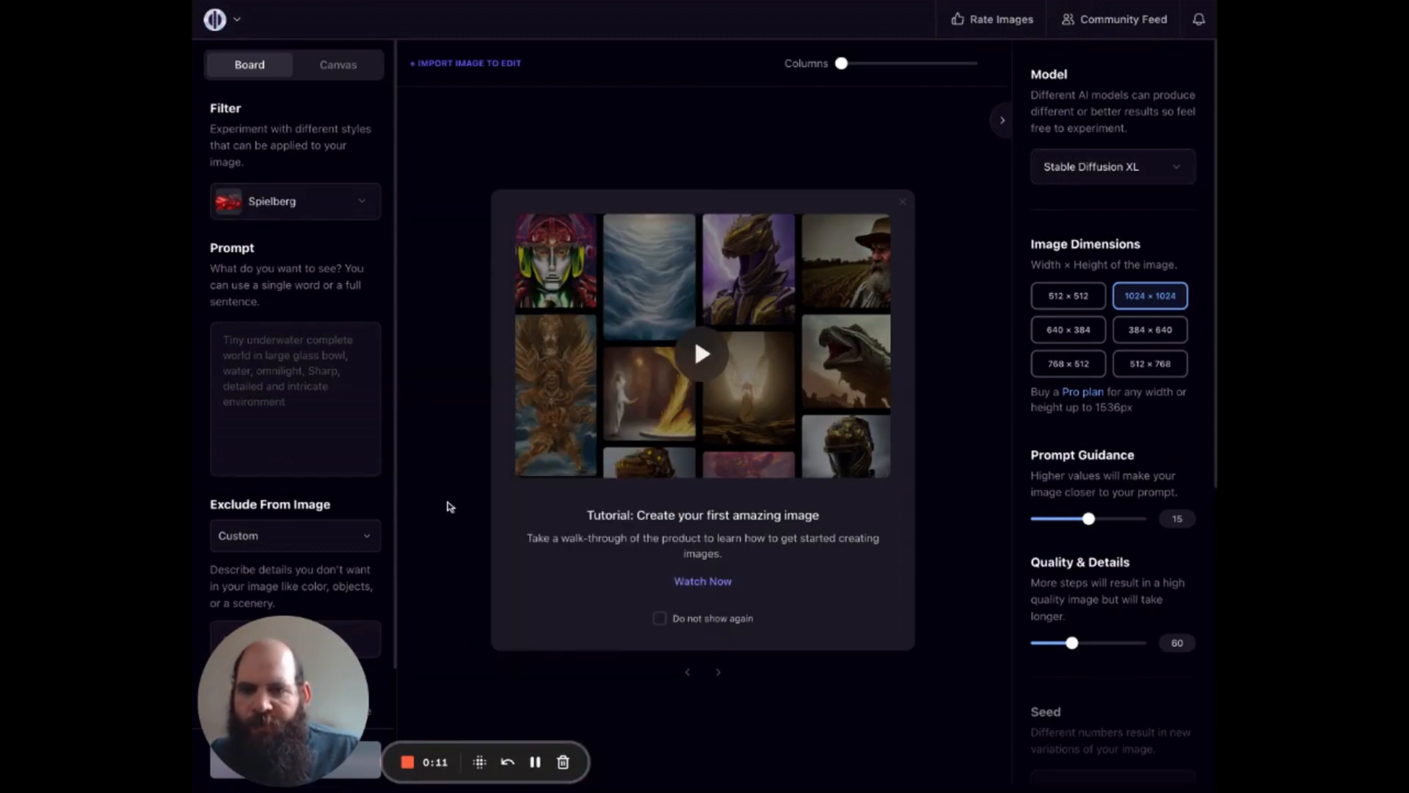
Step: Paste the Scripticus image prompt as the prompt, generate the images, and look over the results
{"action": "left_click", "coordinate": [331, 358]}
{"action": "key", "text": "ctrl+v"}
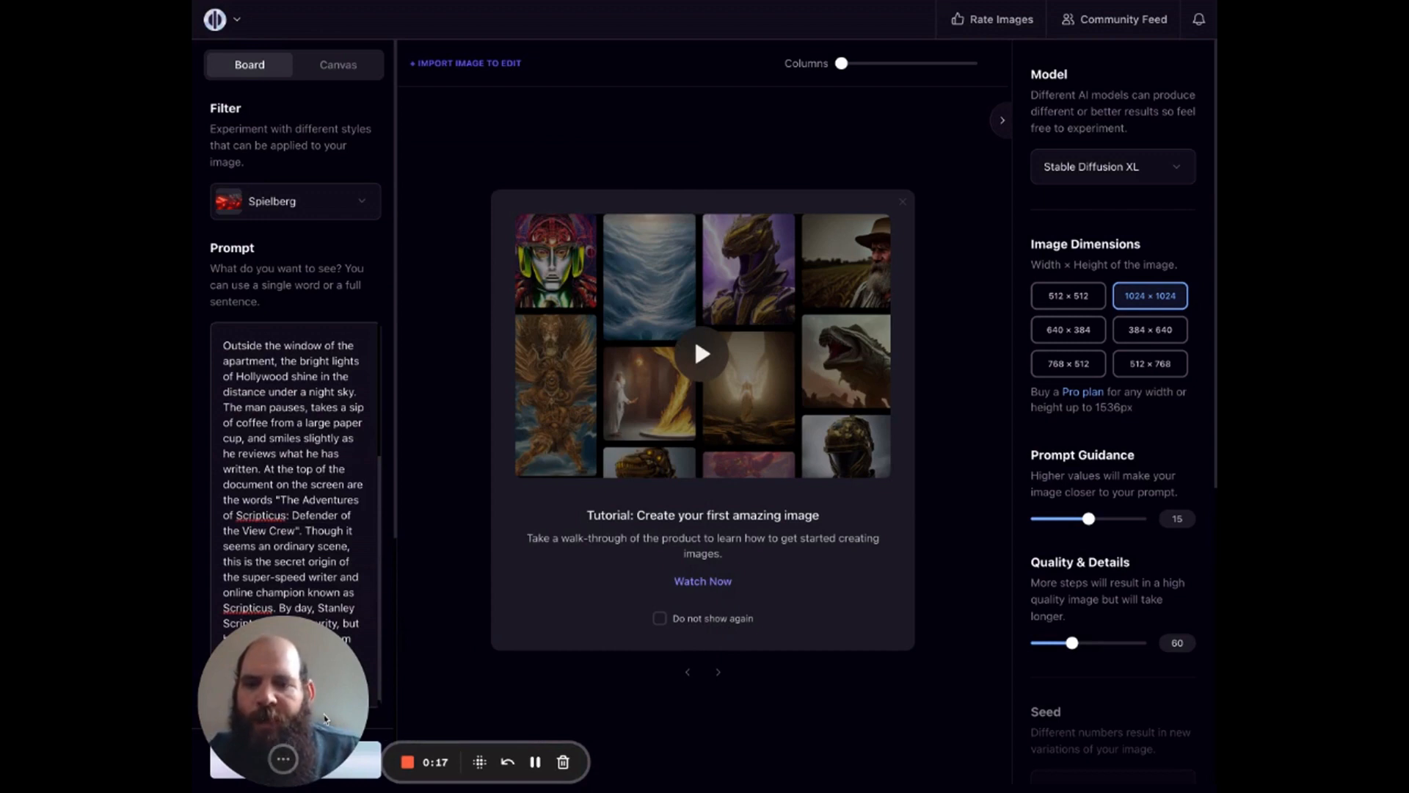
{"action": "left_click", "coordinate": [320, 770]}
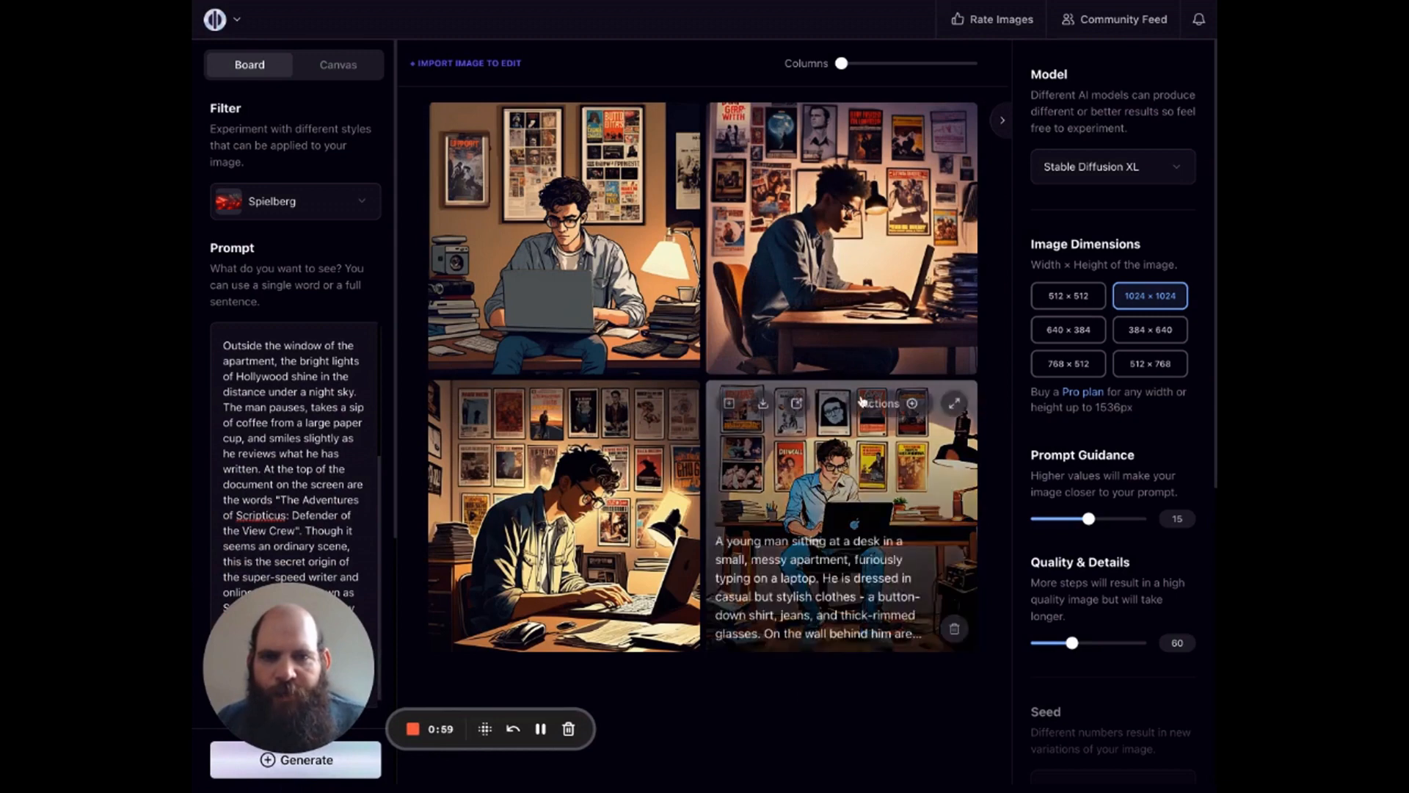
{"action": "mouse_move", "coordinate": [636, 258]}
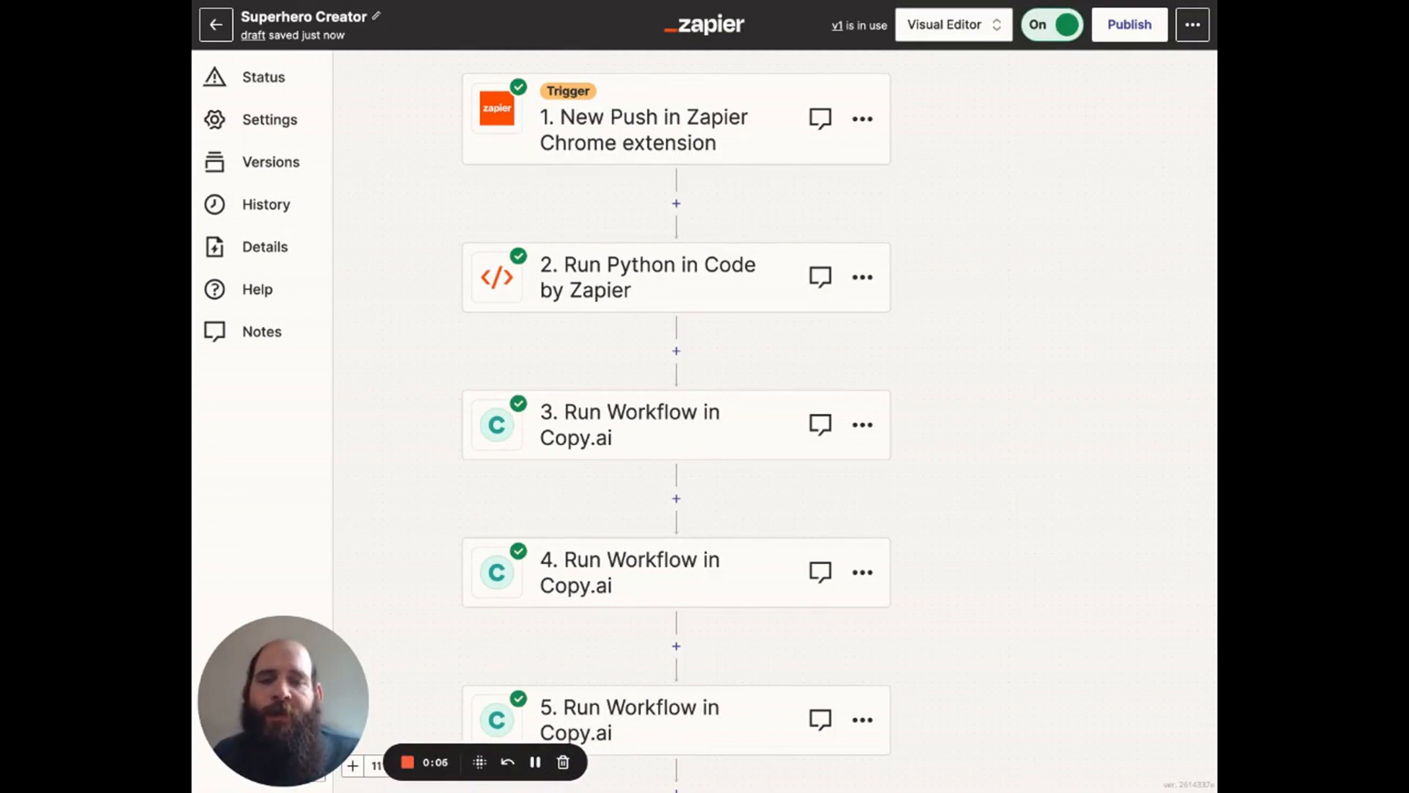
Step: Switch to the Superhero Creator Zap in Zapier and review the Chrome extension trigger's input fields and test record, then the Python step
{"action": "left_click", "coordinate": [749, 124]}
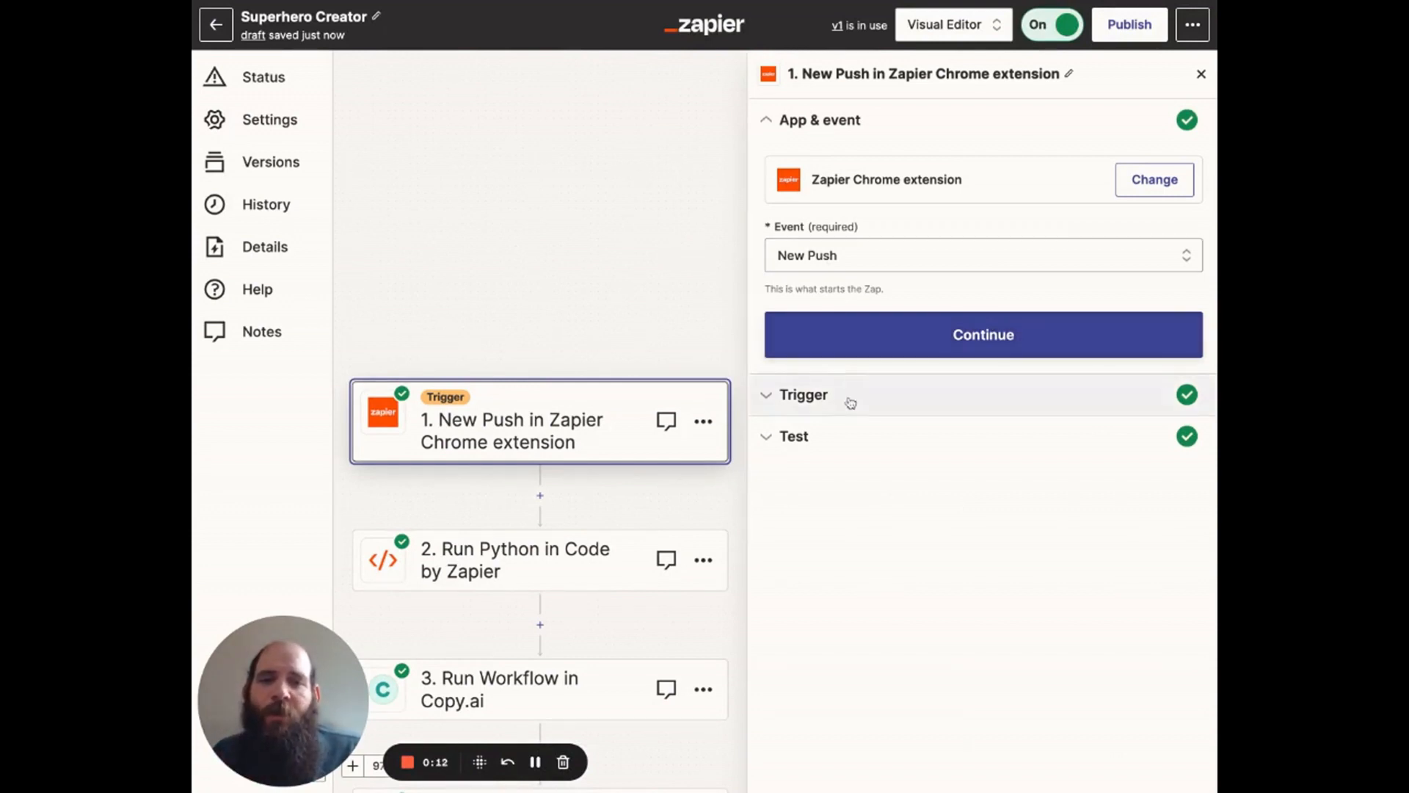
{"action": "left_click", "coordinate": [899, 395]}
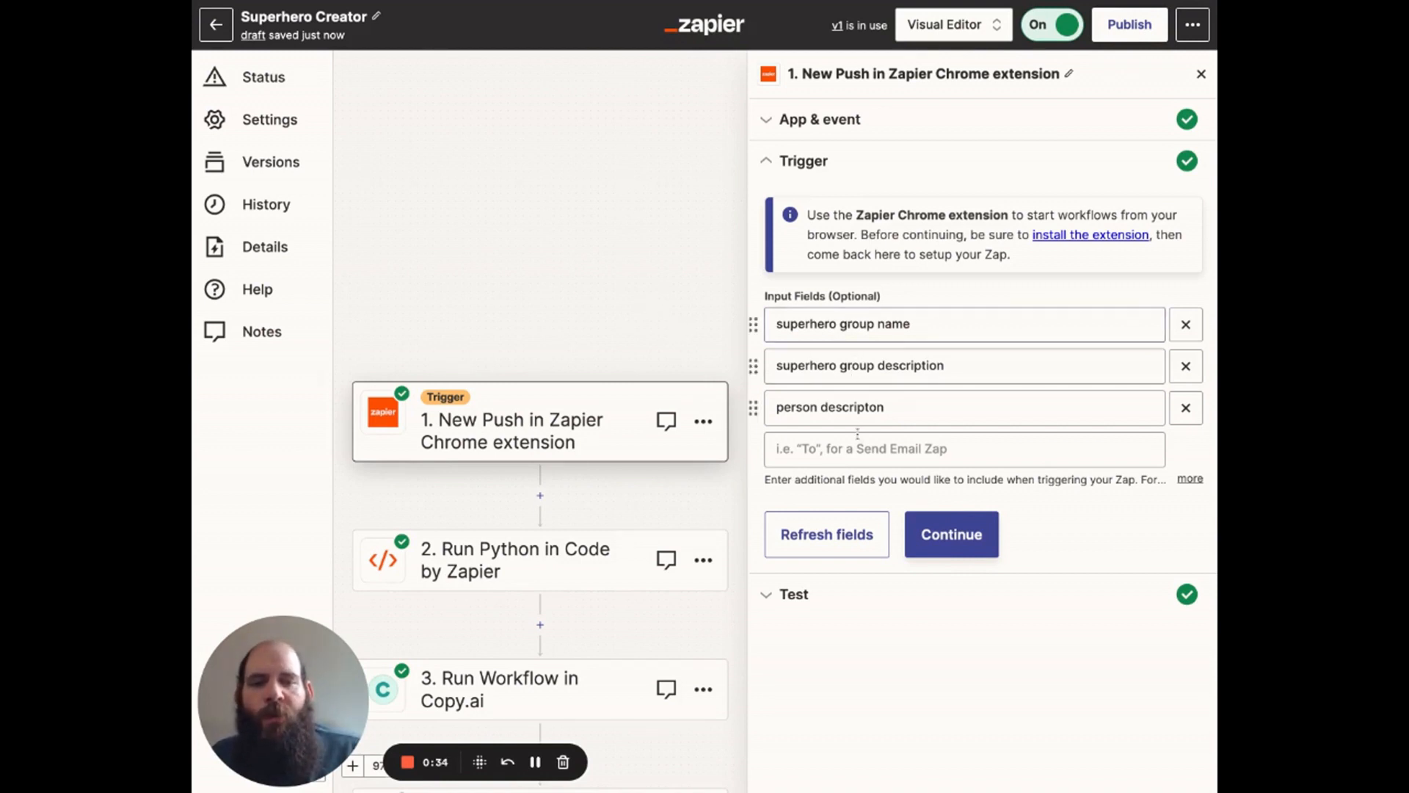
{"action": "left_click", "coordinate": [951, 534]}
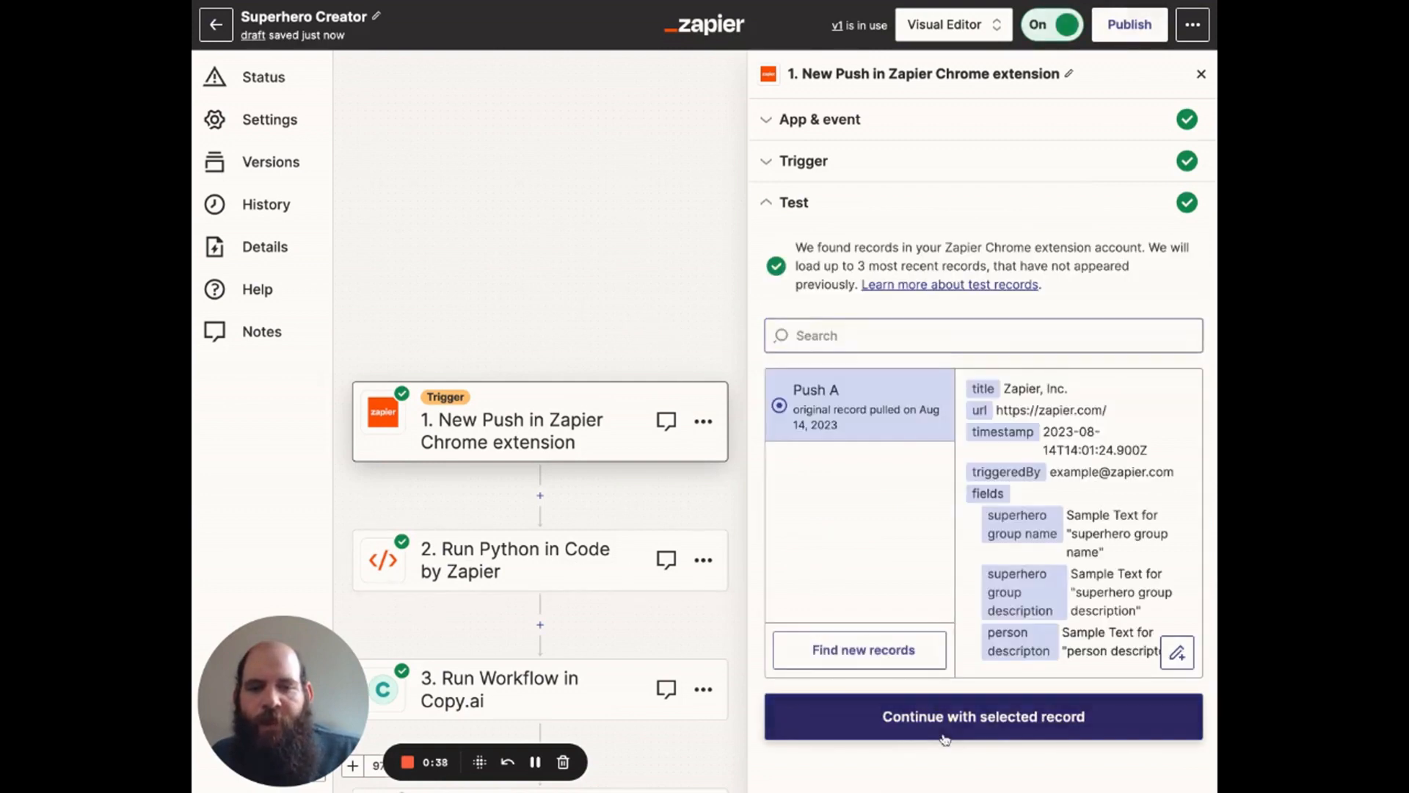
{"action": "left_click", "coordinate": [943, 734]}
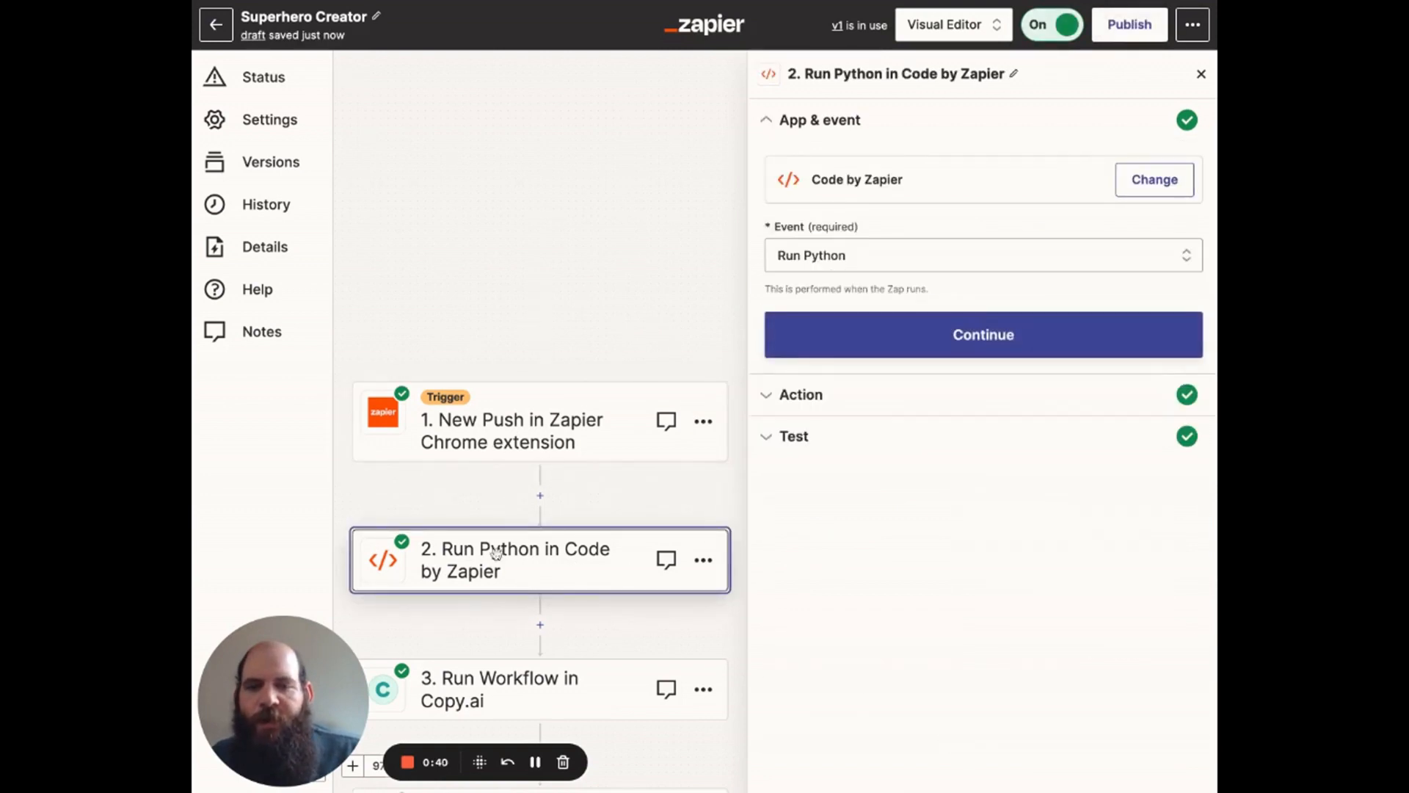
{"action": "left_click", "coordinate": [837, 353]}
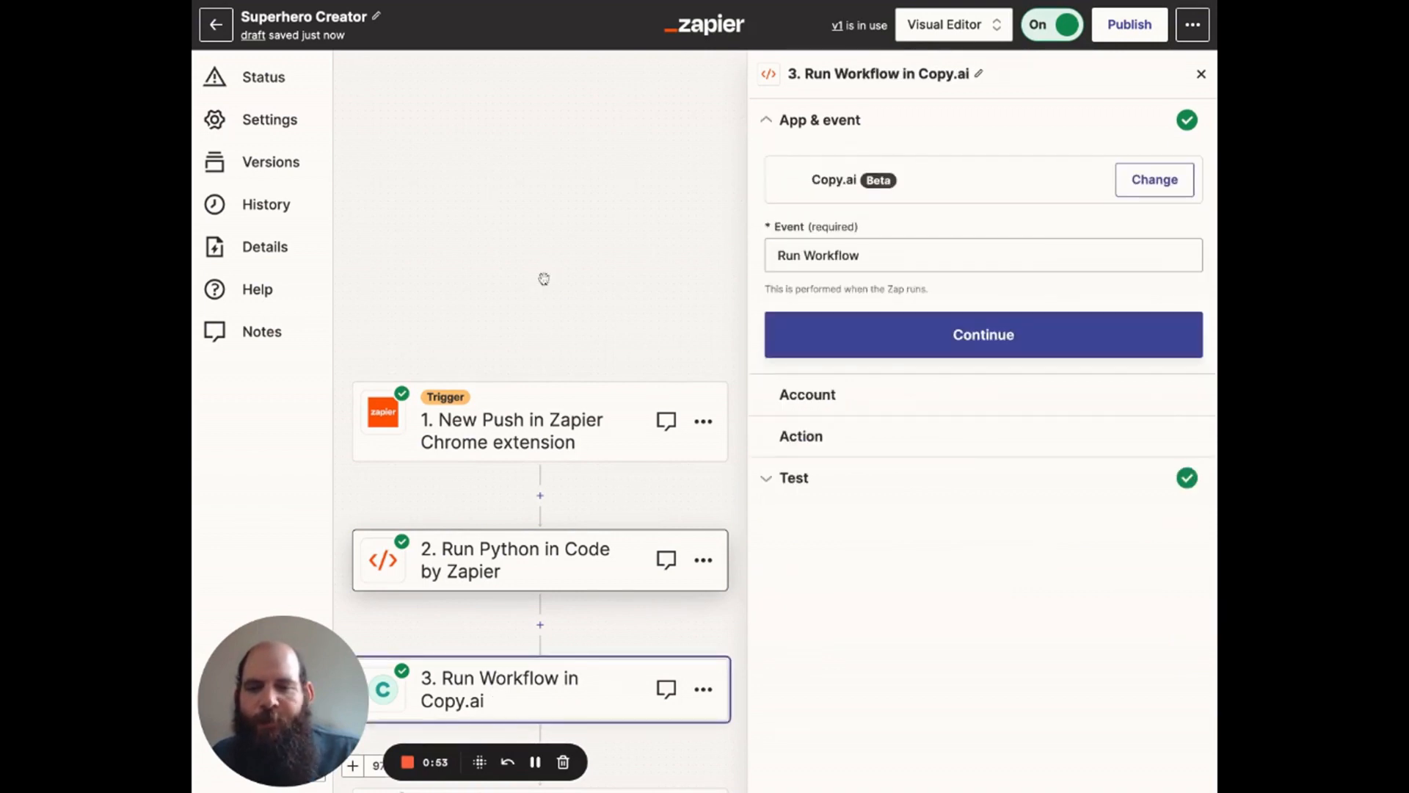
Step: Review step 3's Copy.ai account, the field mapping for the Superhero Generator workflow, and its test output
{"action": "scroll", "coordinate": [544, 279], "scroll_direction": "down", "scroll_amount": 4}
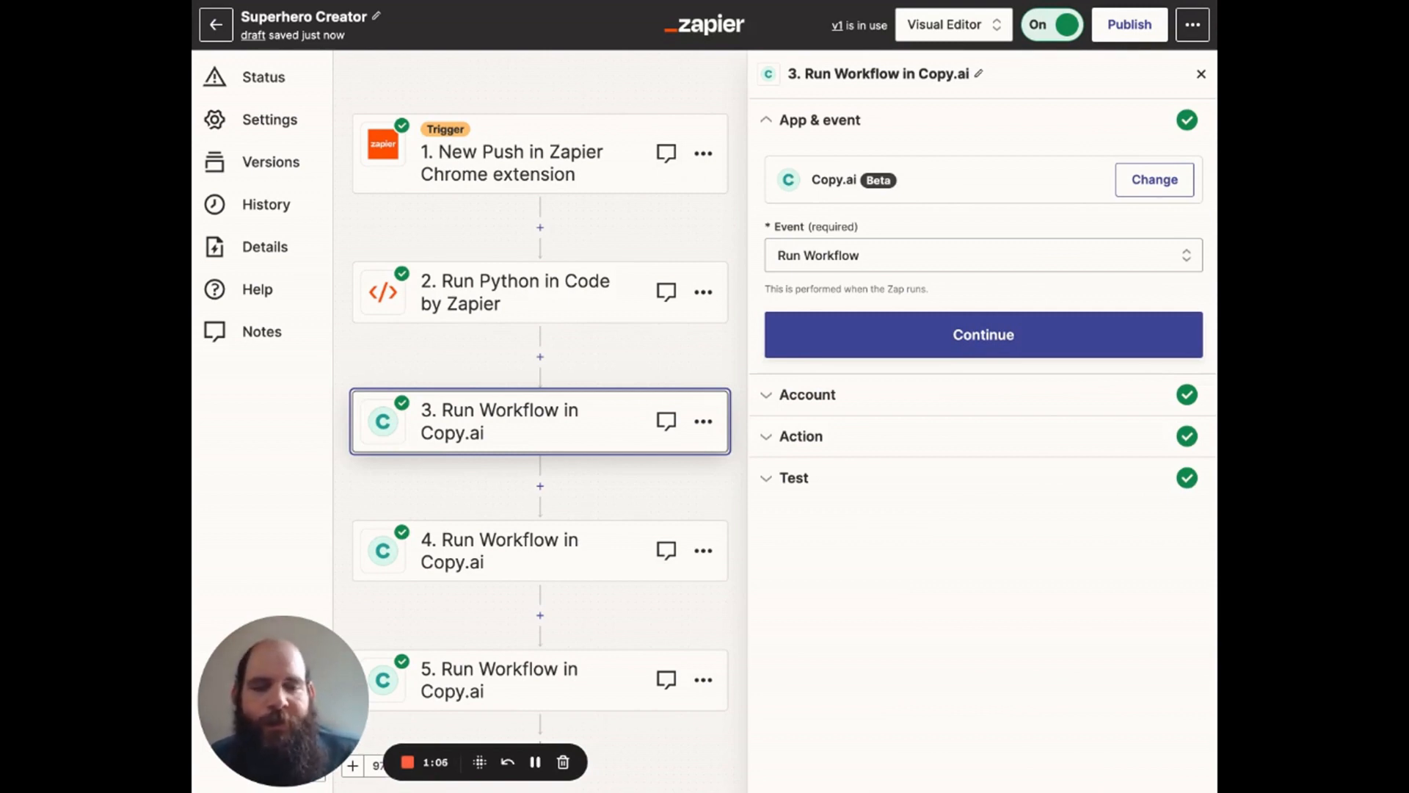
{"action": "left_click", "coordinate": [910, 330]}
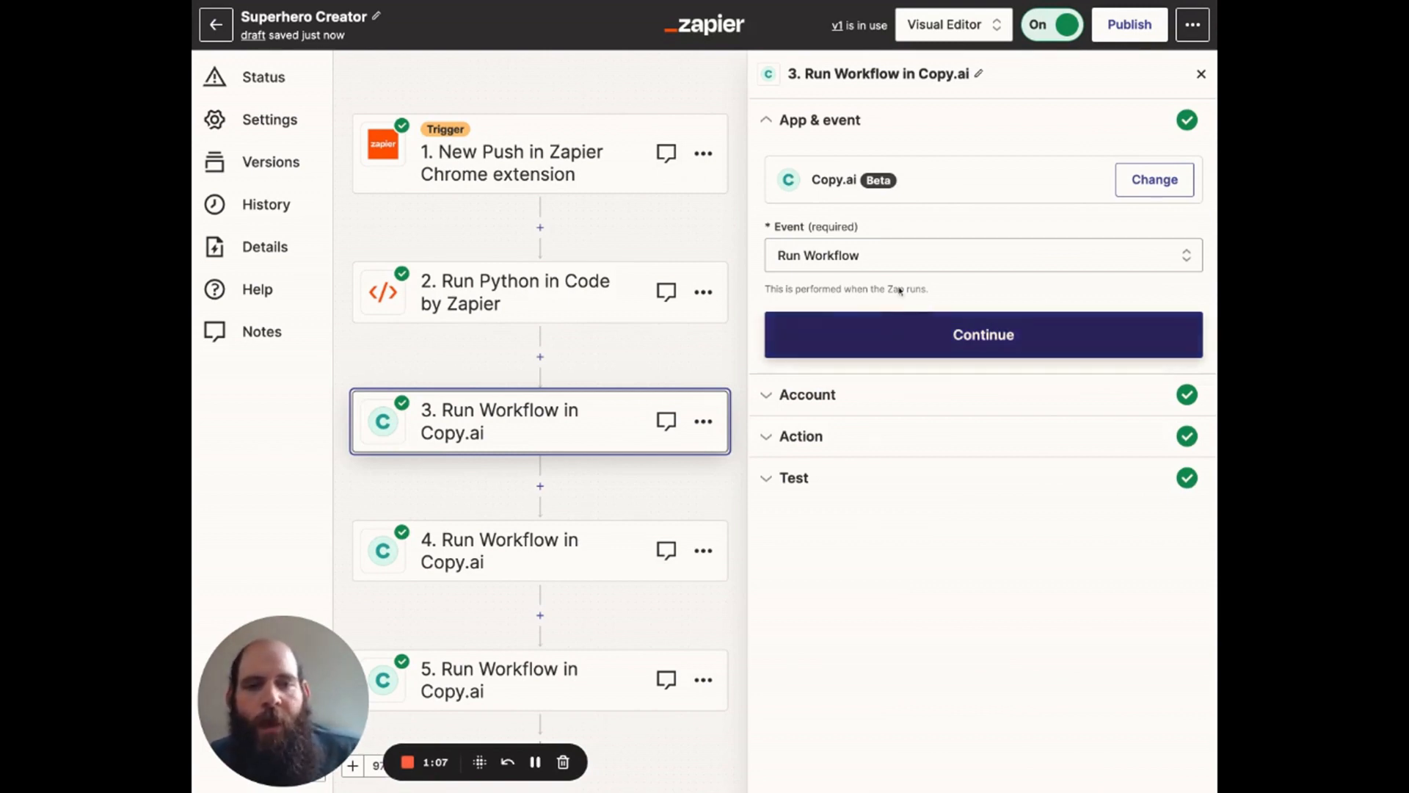
{"action": "left_click", "coordinate": [902, 339]}
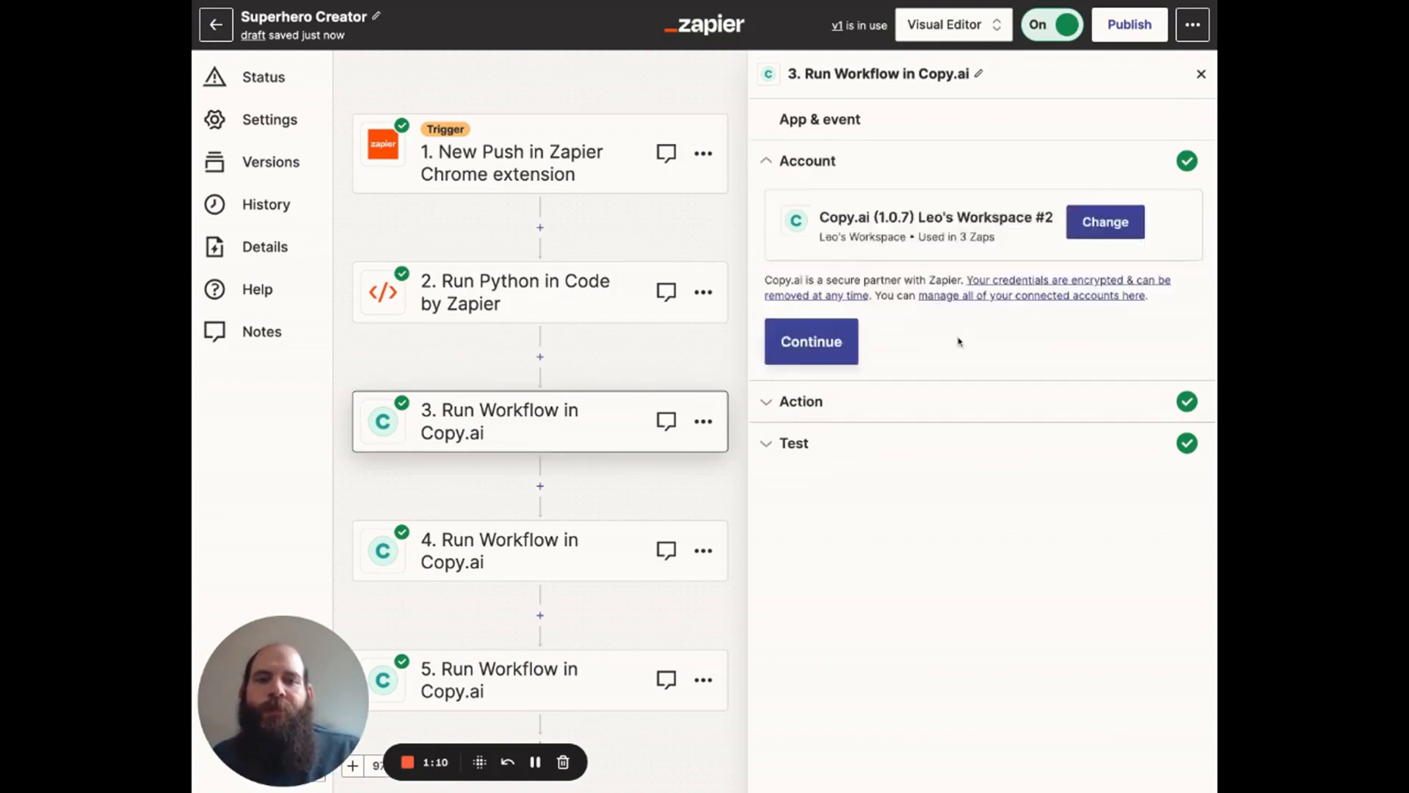
{"action": "left_click", "coordinate": [824, 432]}
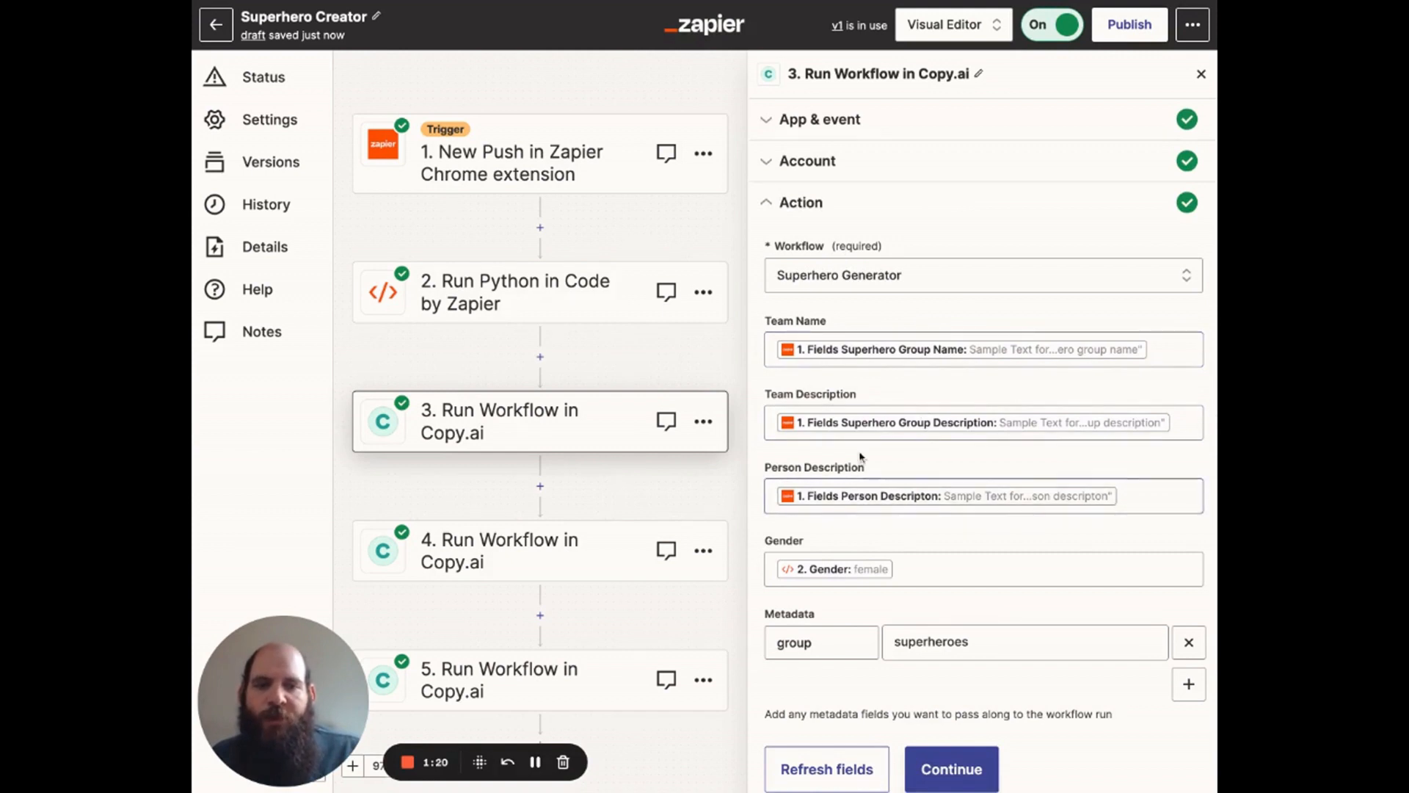
{"action": "scroll", "coordinate": [899, 373], "scroll_direction": "down", "scroll_amount": 1}
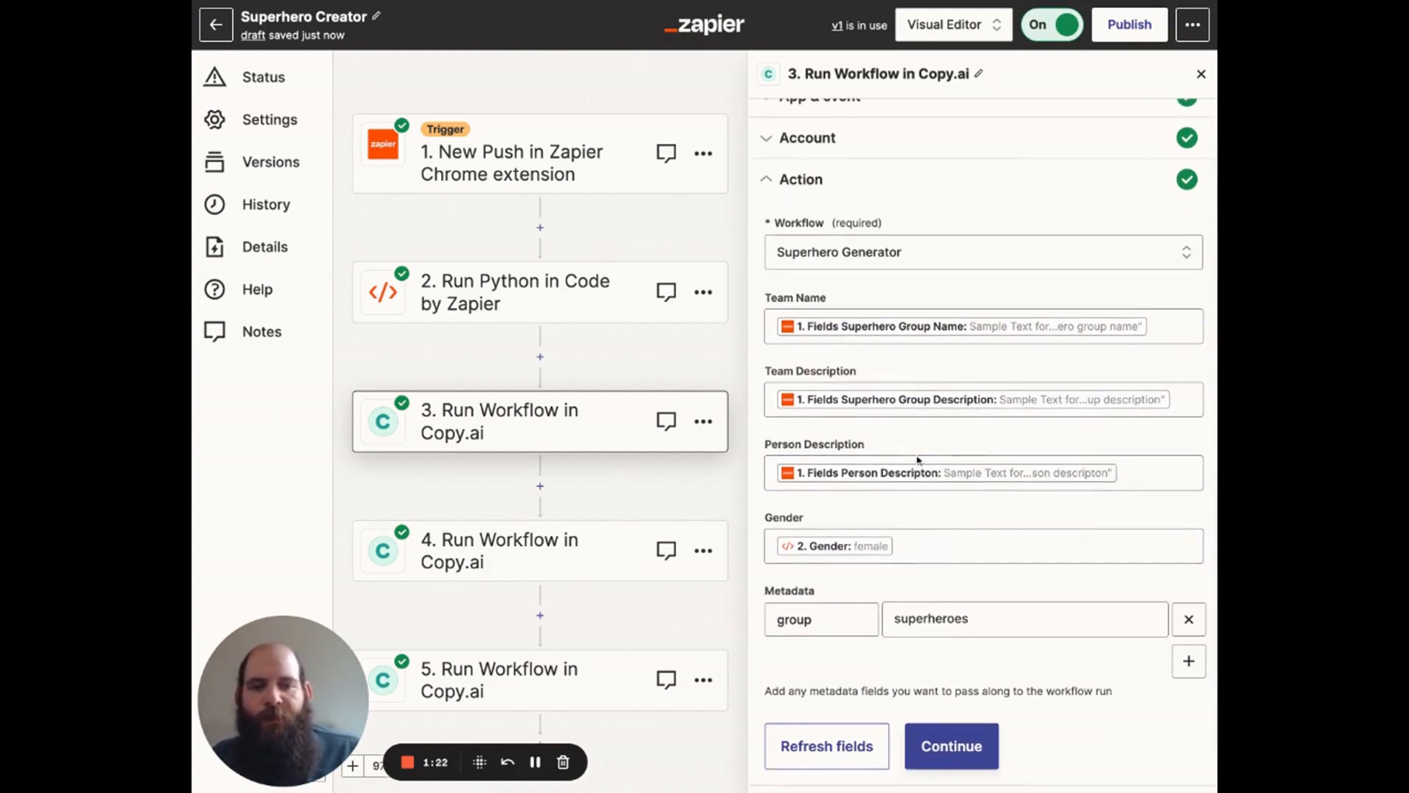
{"action": "scroll", "coordinate": [889, 421], "scroll_direction": "down", "scroll_amount": 1}
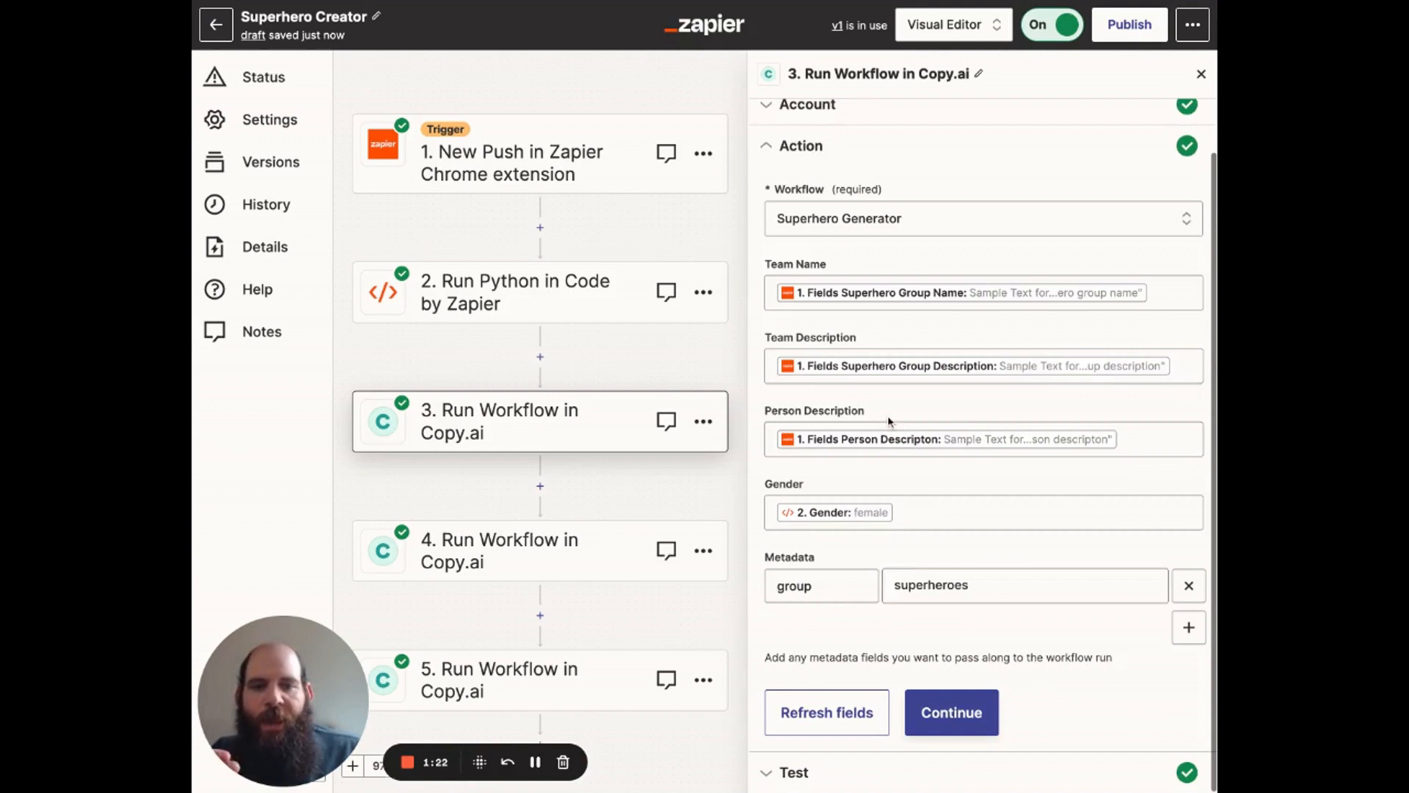
{"action": "left_click", "coordinate": [917, 714]}
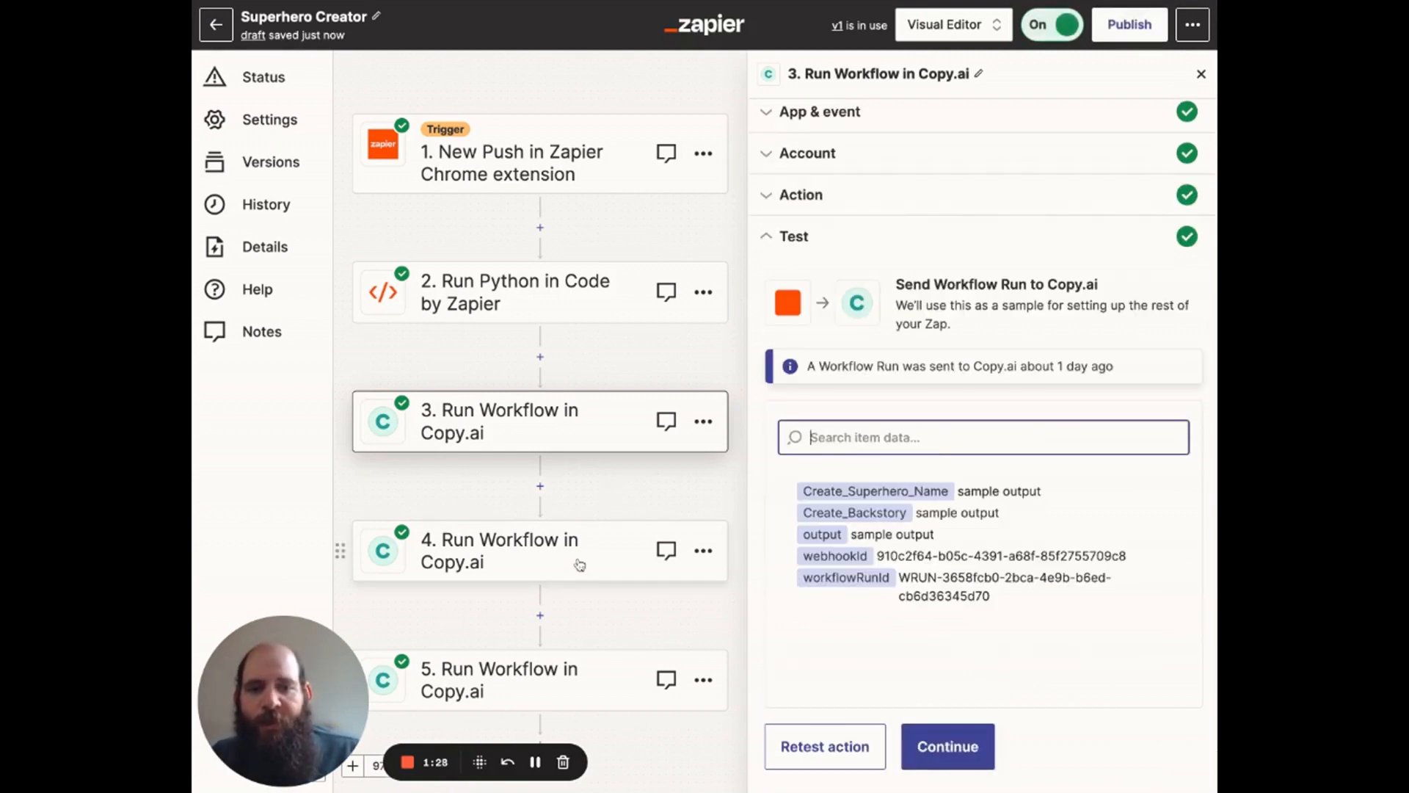
{"action": "left_click", "coordinate": [910, 734]}
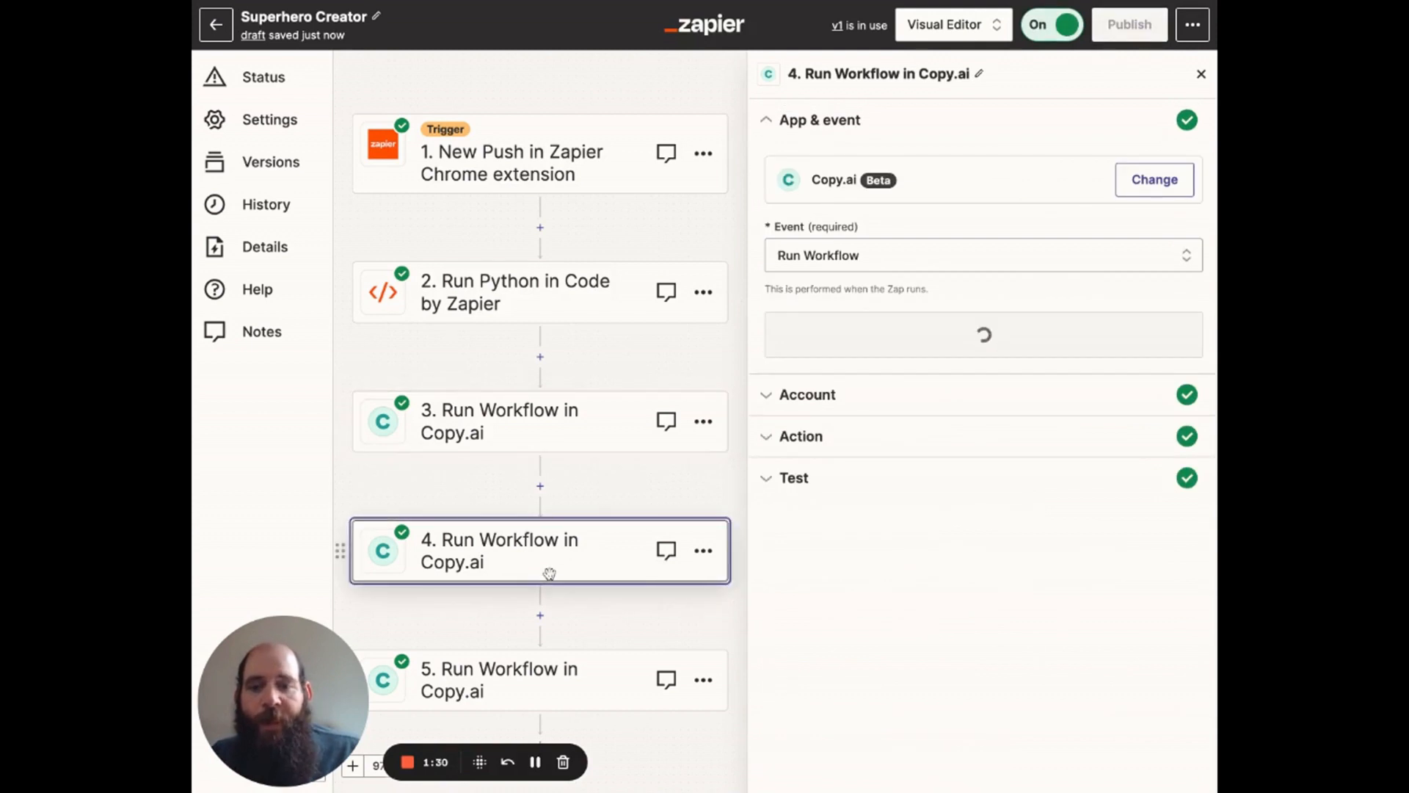
Step: Review step 4's Copy.ai account, the hero name and backstory mapping for the Superhero Image Prompt workflow, and its test output
{"action": "left_click", "coordinate": [896, 256]}
{"action": "left_click", "coordinate": [902, 327]}
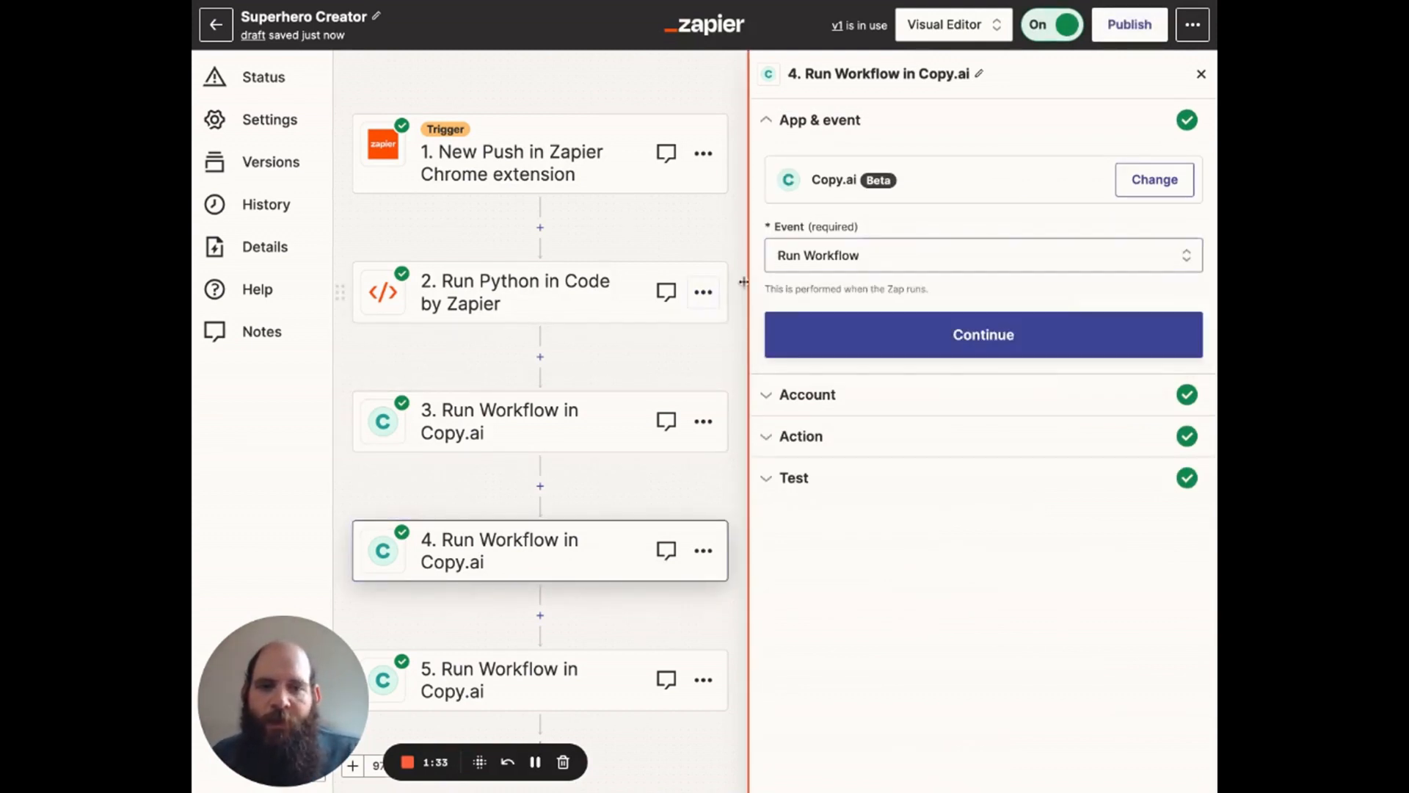
{"action": "left_click", "coordinate": [795, 325]}
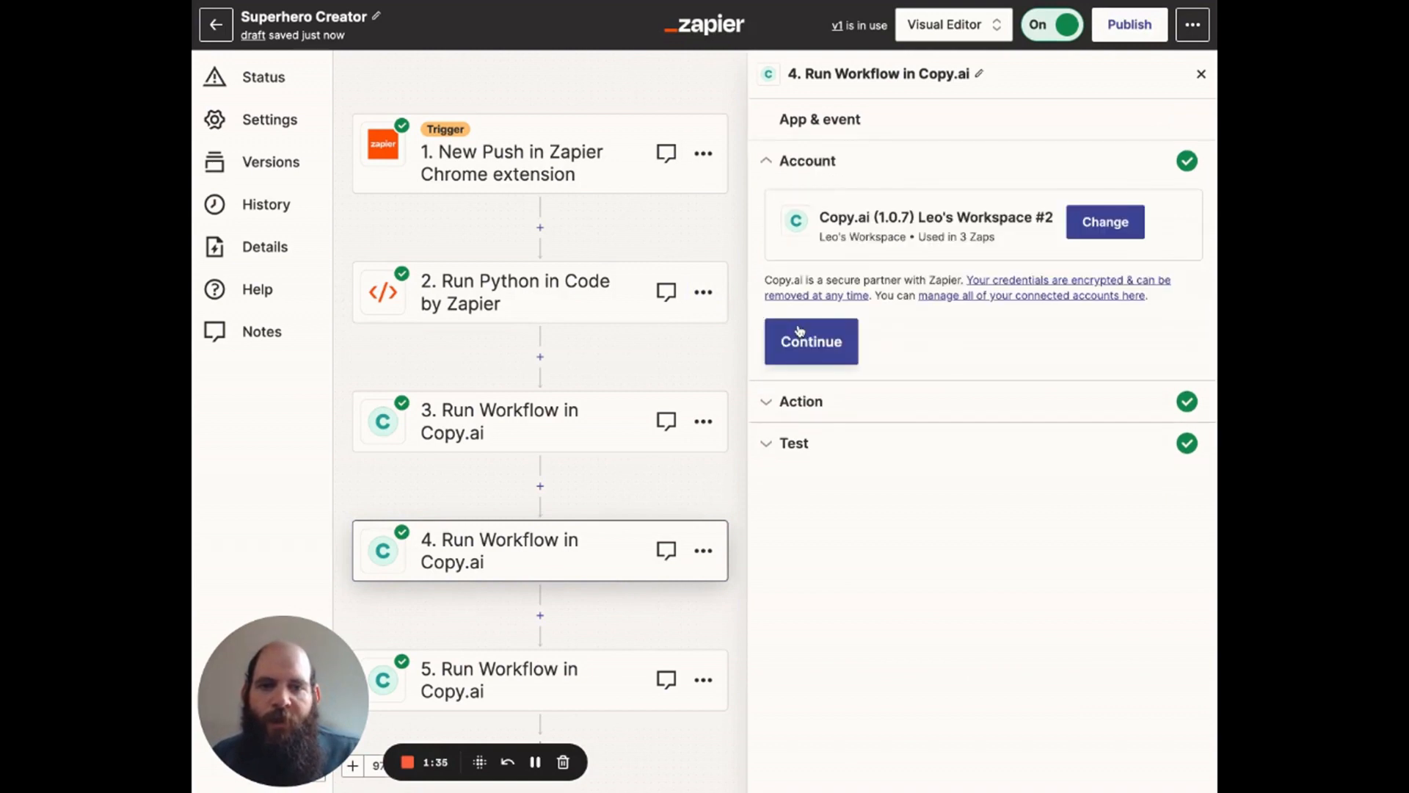
{"action": "left_click", "coordinate": [799, 331]}
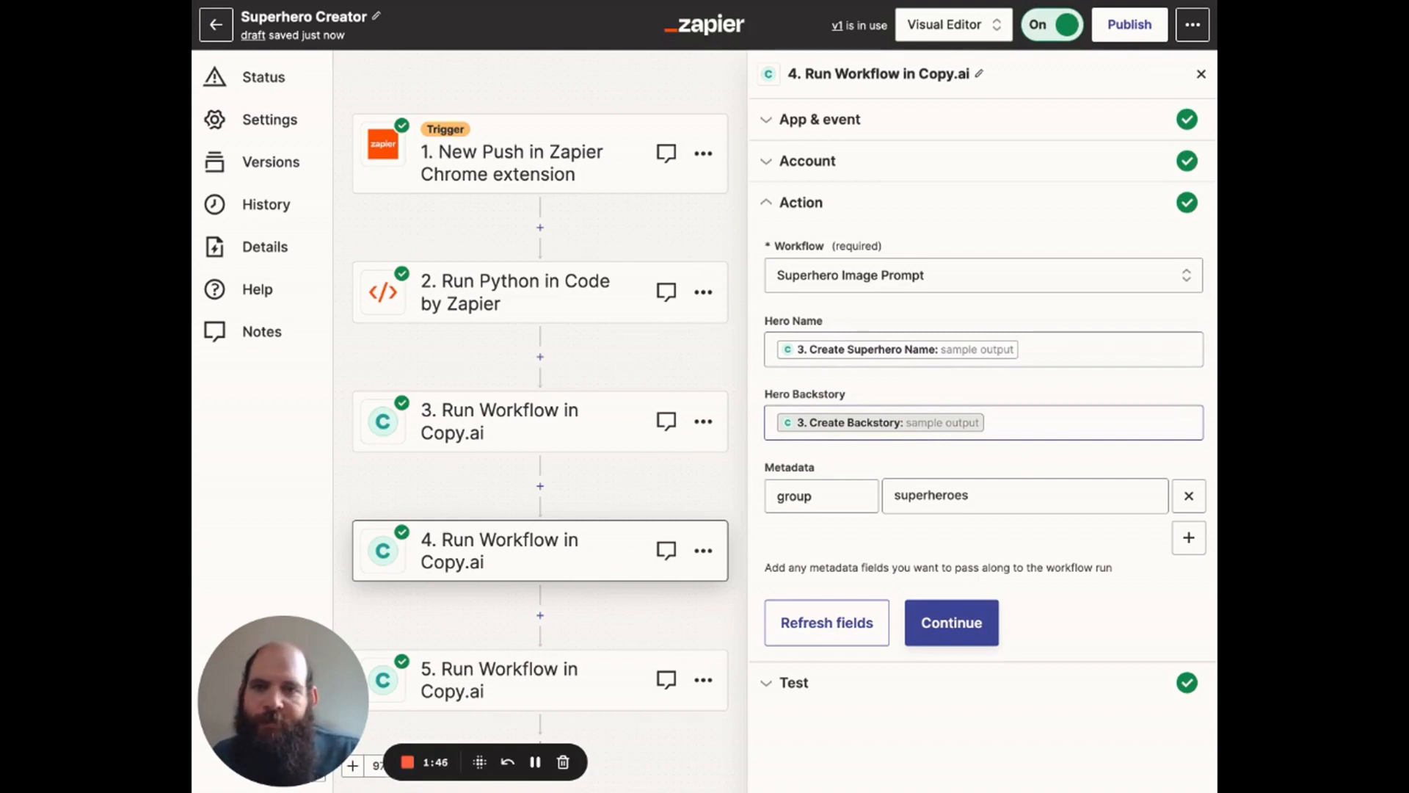
{"action": "left_click", "coordinate": [983, 621]}
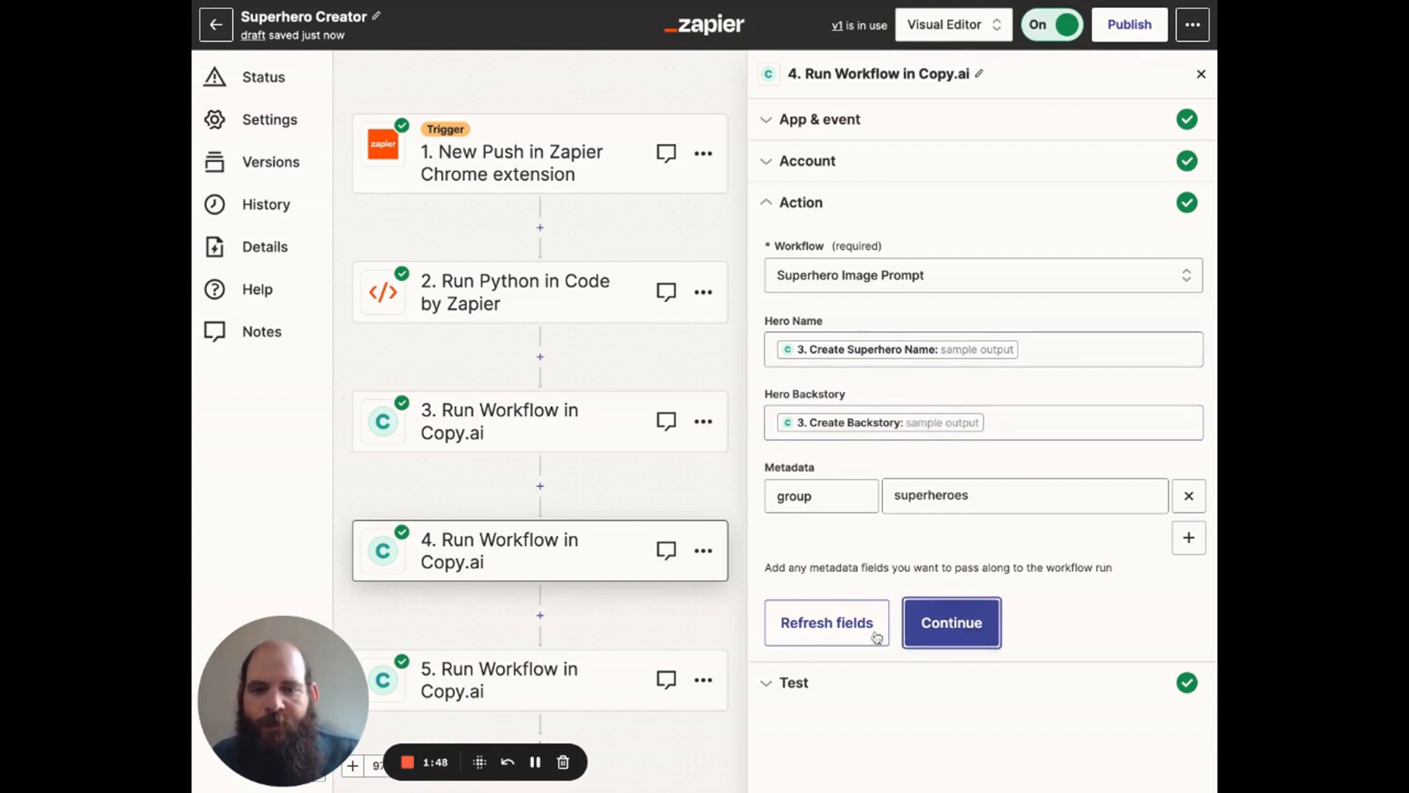
Step: Review step 5's Copy.ai account, the hero name and backstory mapping for the Superhero Fun Facts workflow, and its test output
{"action": "left_click", "coordinate": [547, 692]}
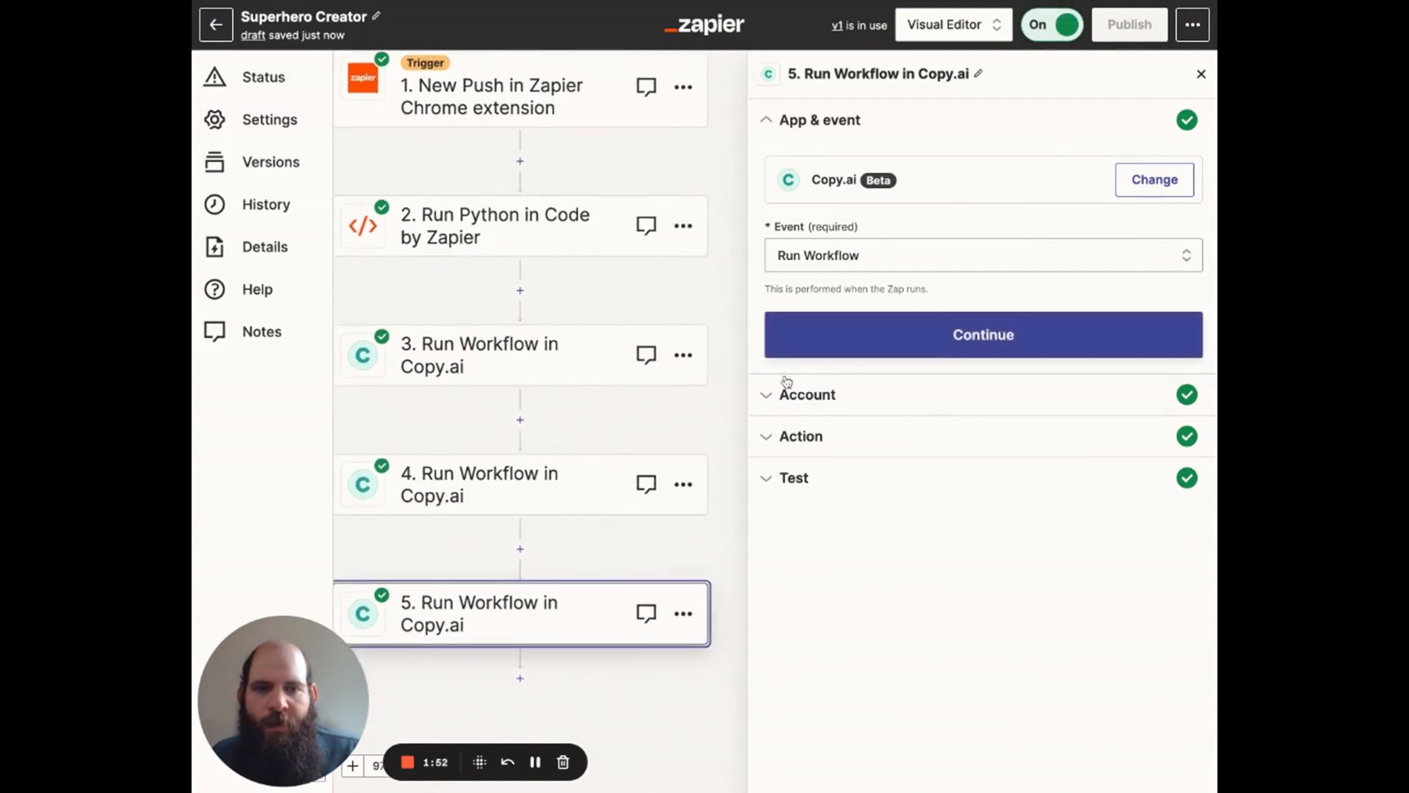
{"action": "left_click", "coordinate": [856, 334]}
{"action": "left_click", "coordinate": [835, 419]}
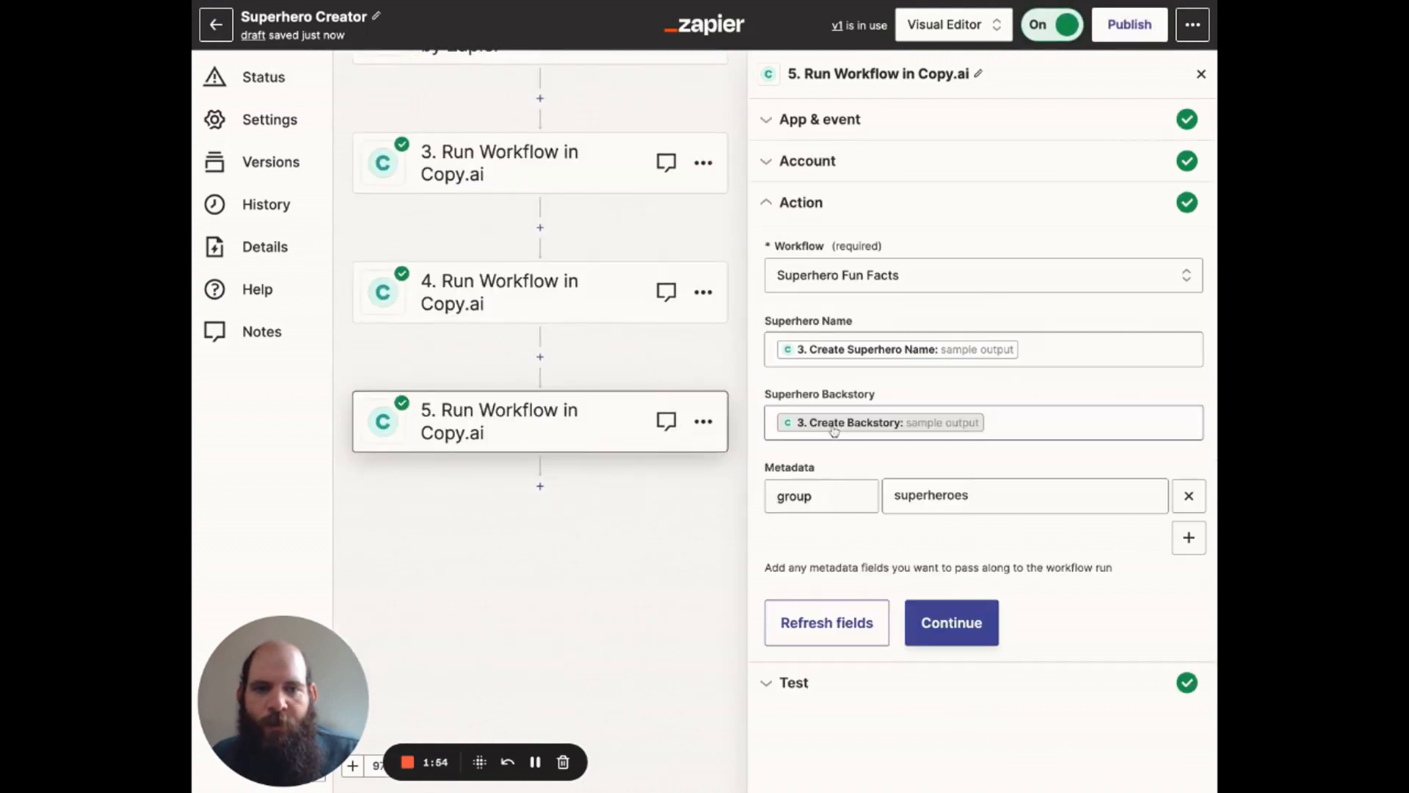
{"action": "left_click", "coordinate": [834, 431]}
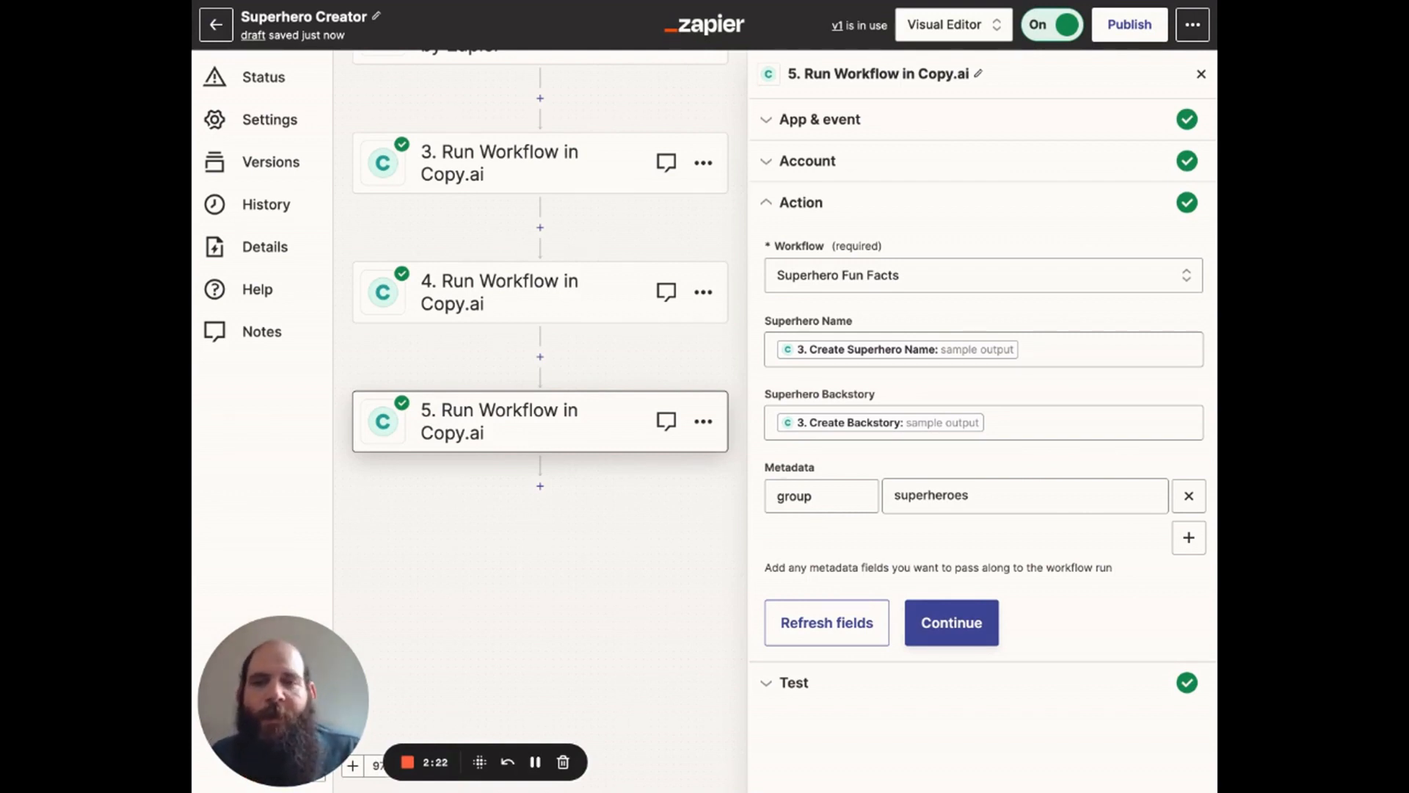
{"action": "left_click", "coordinate": [976, 628]}
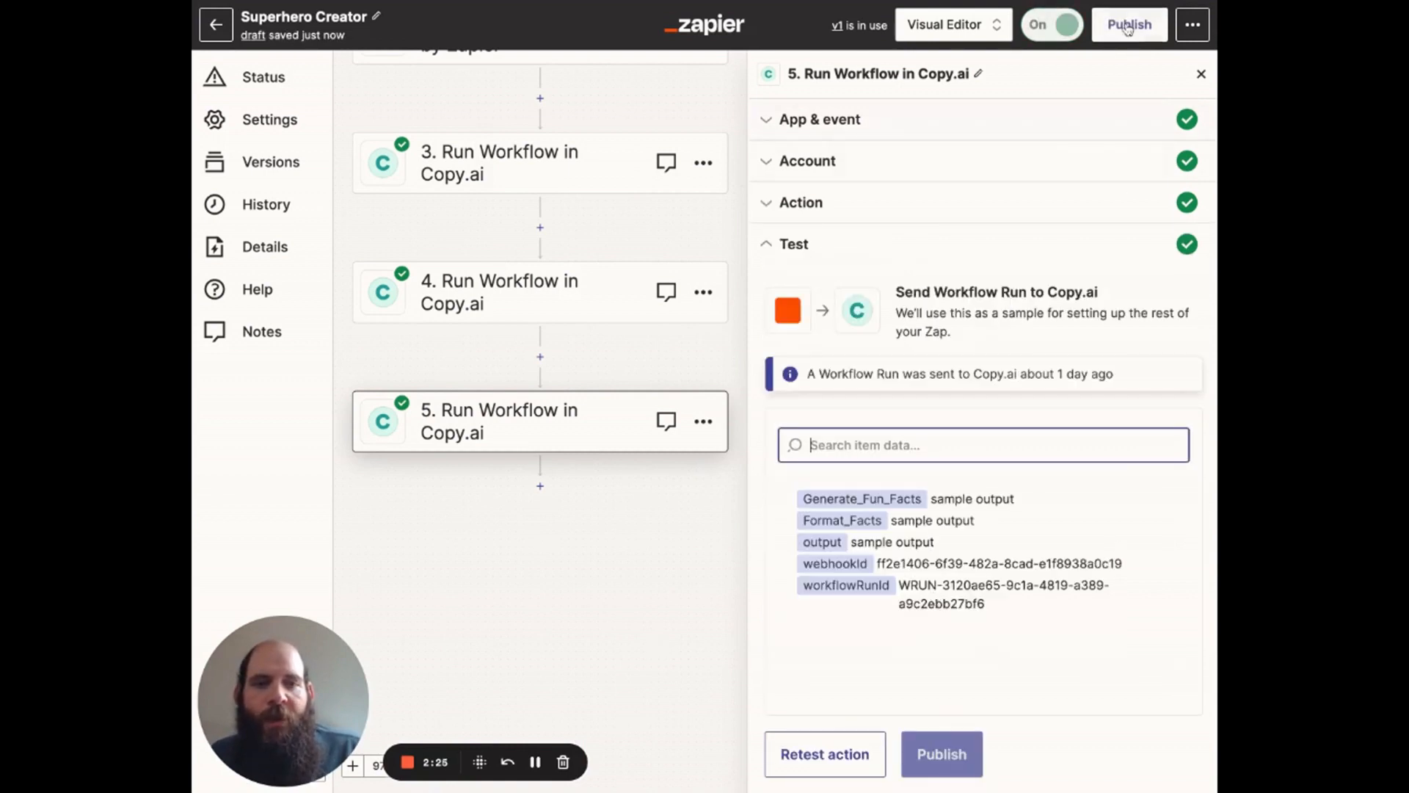
Step: Open the Zapier Chrome extension and expand the Superhero Creator Zap that asks for a group name, group description and person description
{"action": "left_click", "coordinate": [1159, 3]}
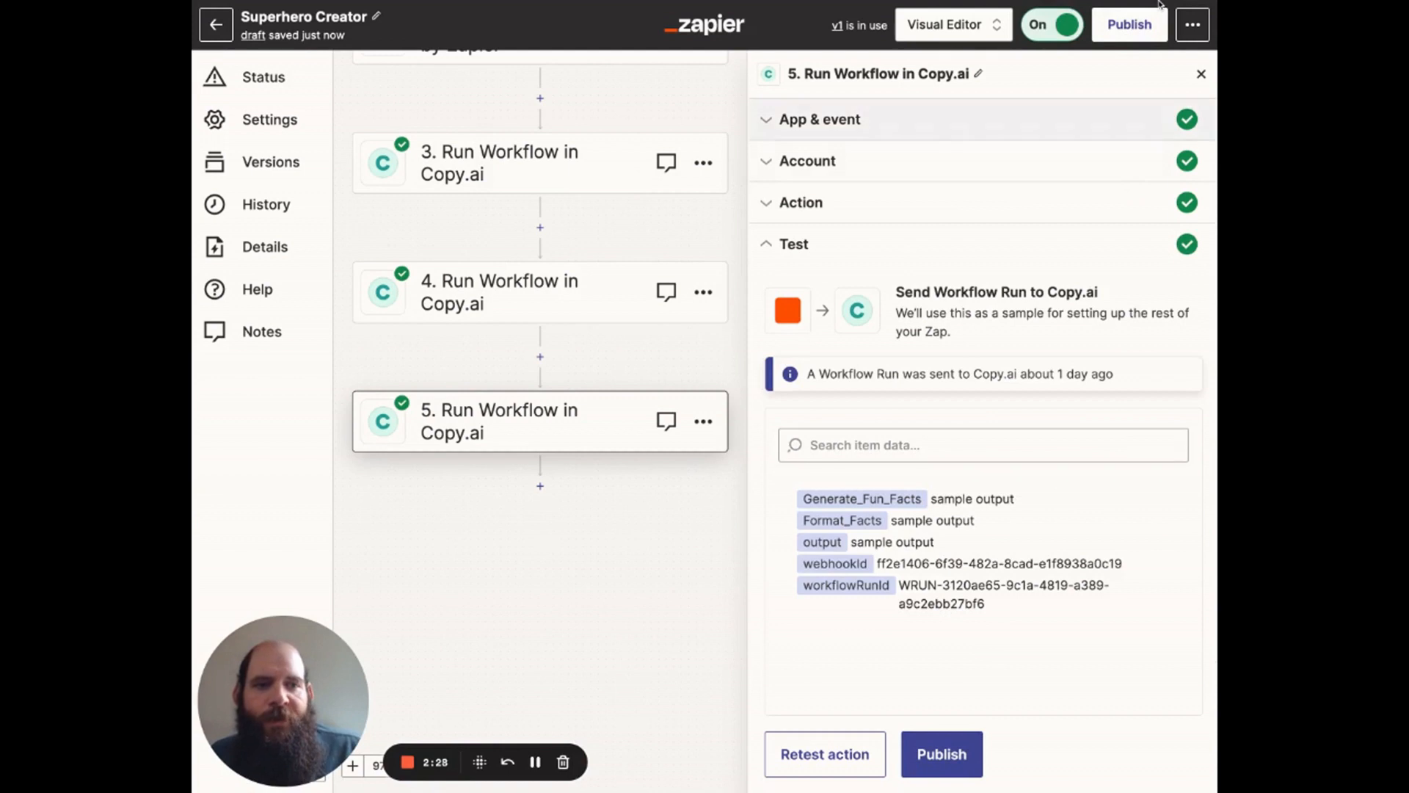
{"action": "left_click", "coordinate": [1146, 236]}
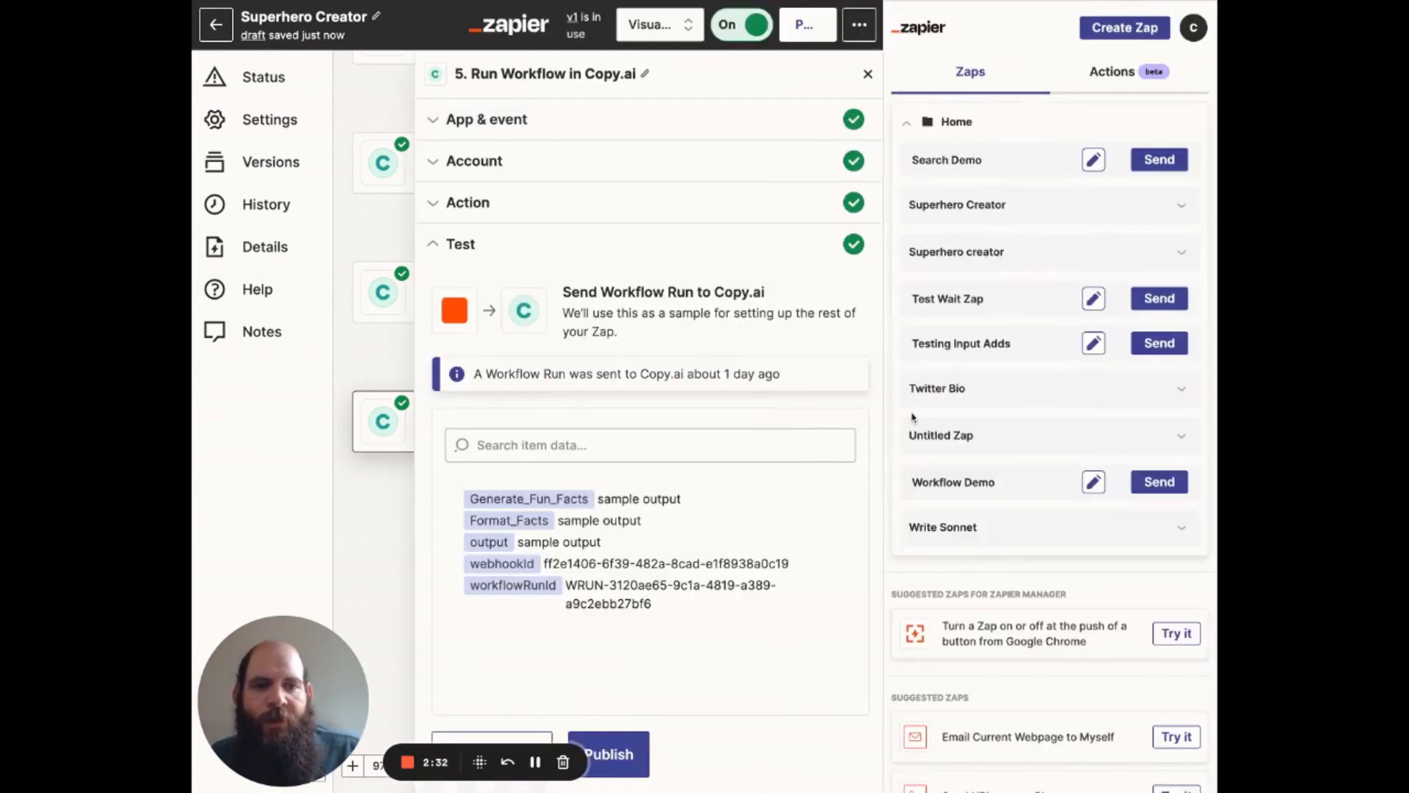
{"action": "left_click", "coordinate": [975, 252]}
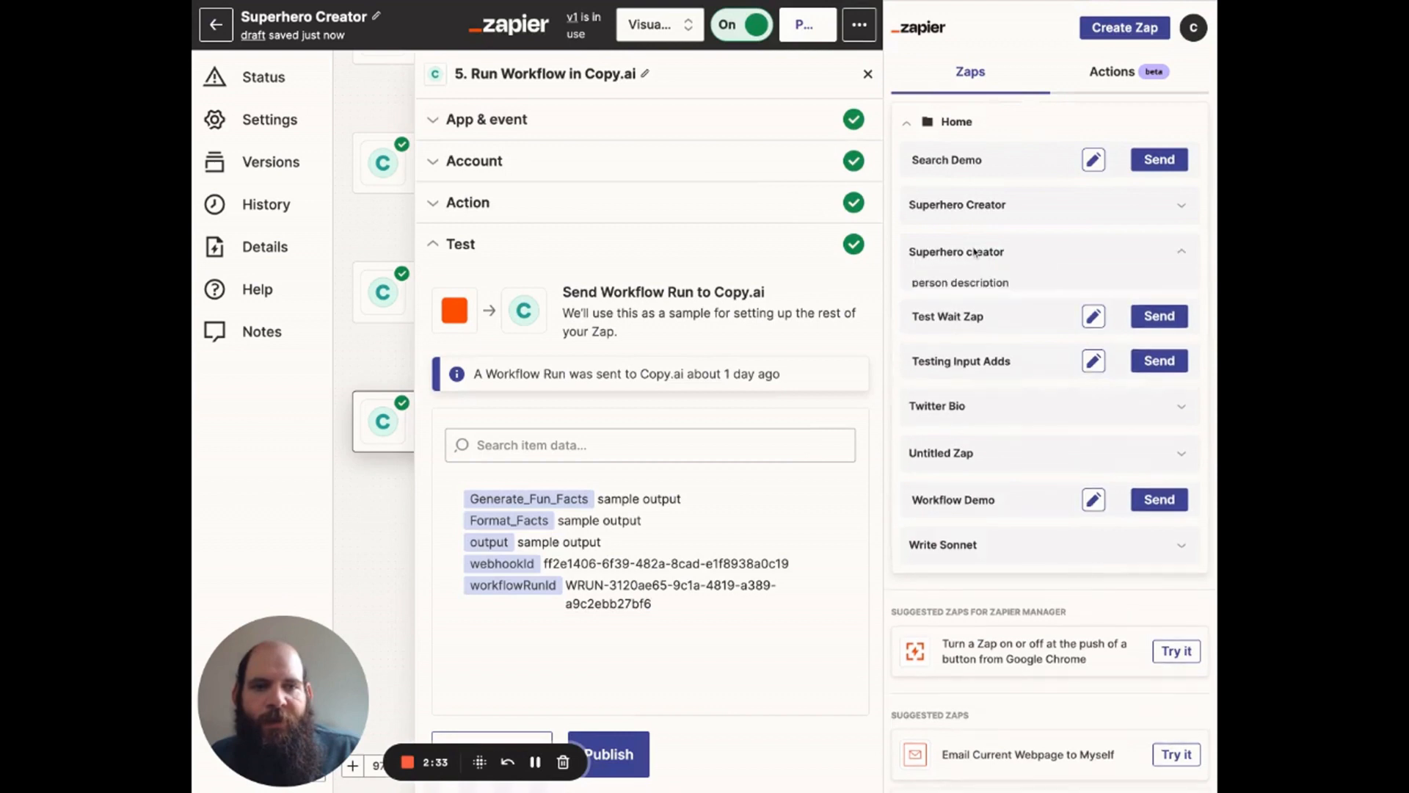
{"action": "left_click", "coordinate": [977, 209]}
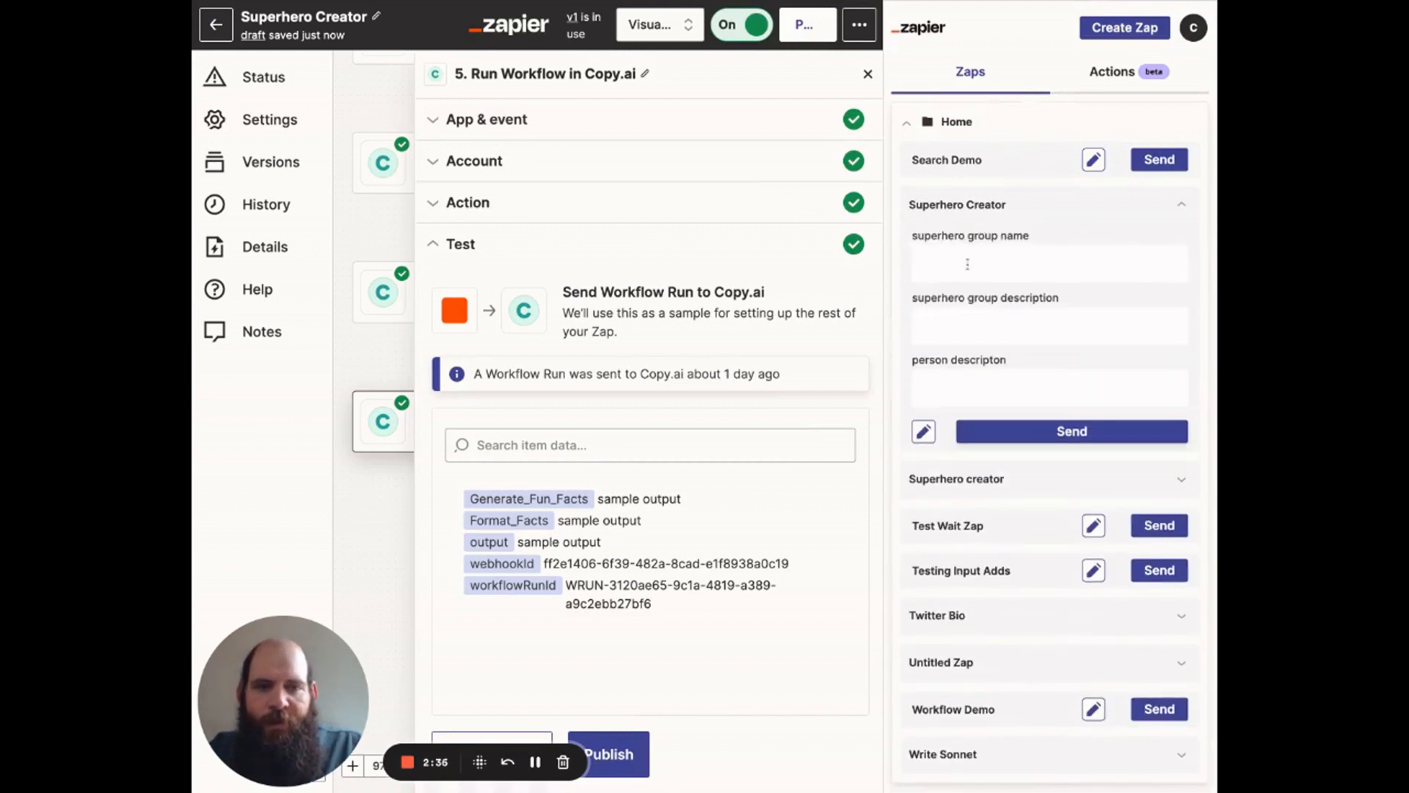
Step: Enter "View Crew" as the superhero group name and "a group that helps Youtubers become famous" as the group description
{"action": "type", "text": "View Crew"}
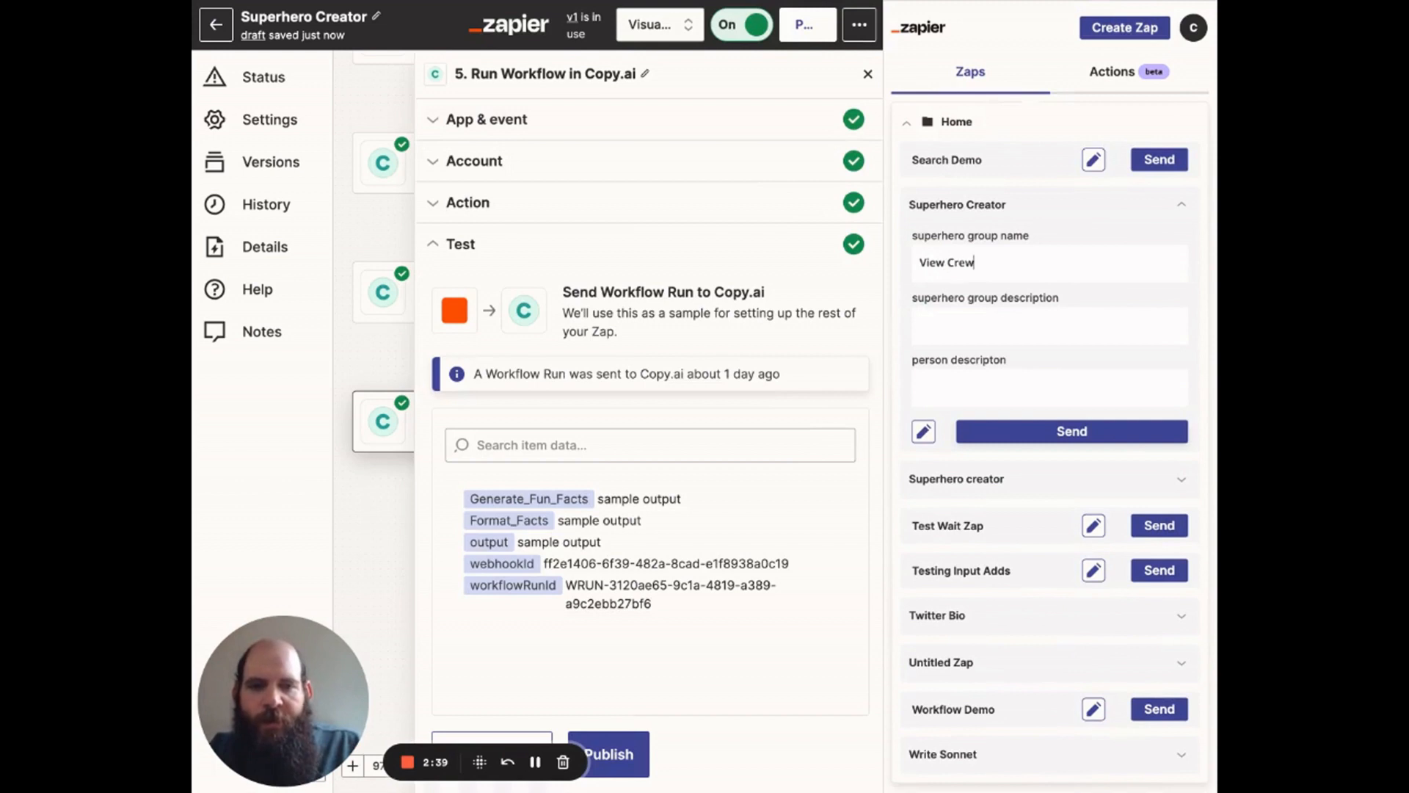
{"action": "key", "text": "Tab"}
{"action": "type", "text": "a g"}
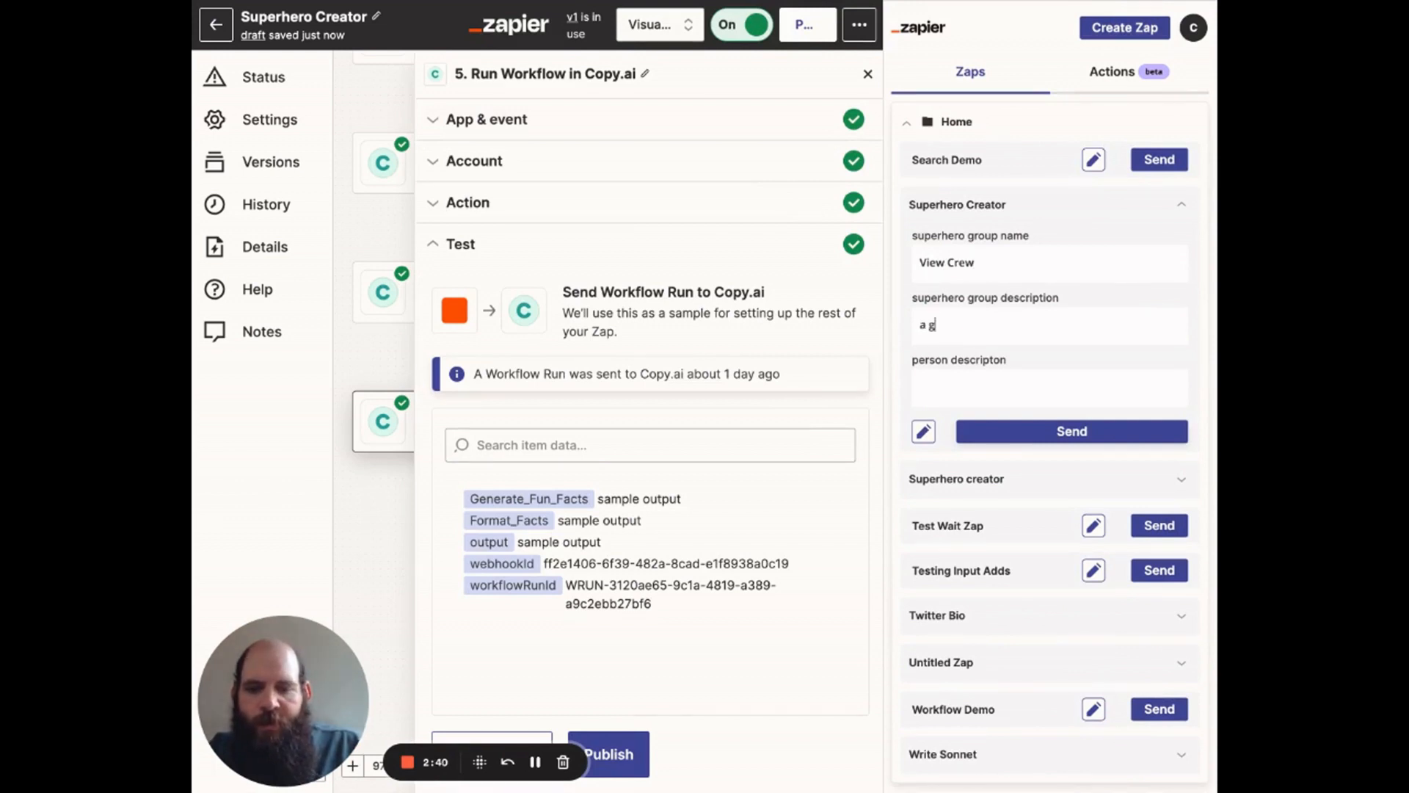
{"action": "type", "text": "roup that helps Yout"}
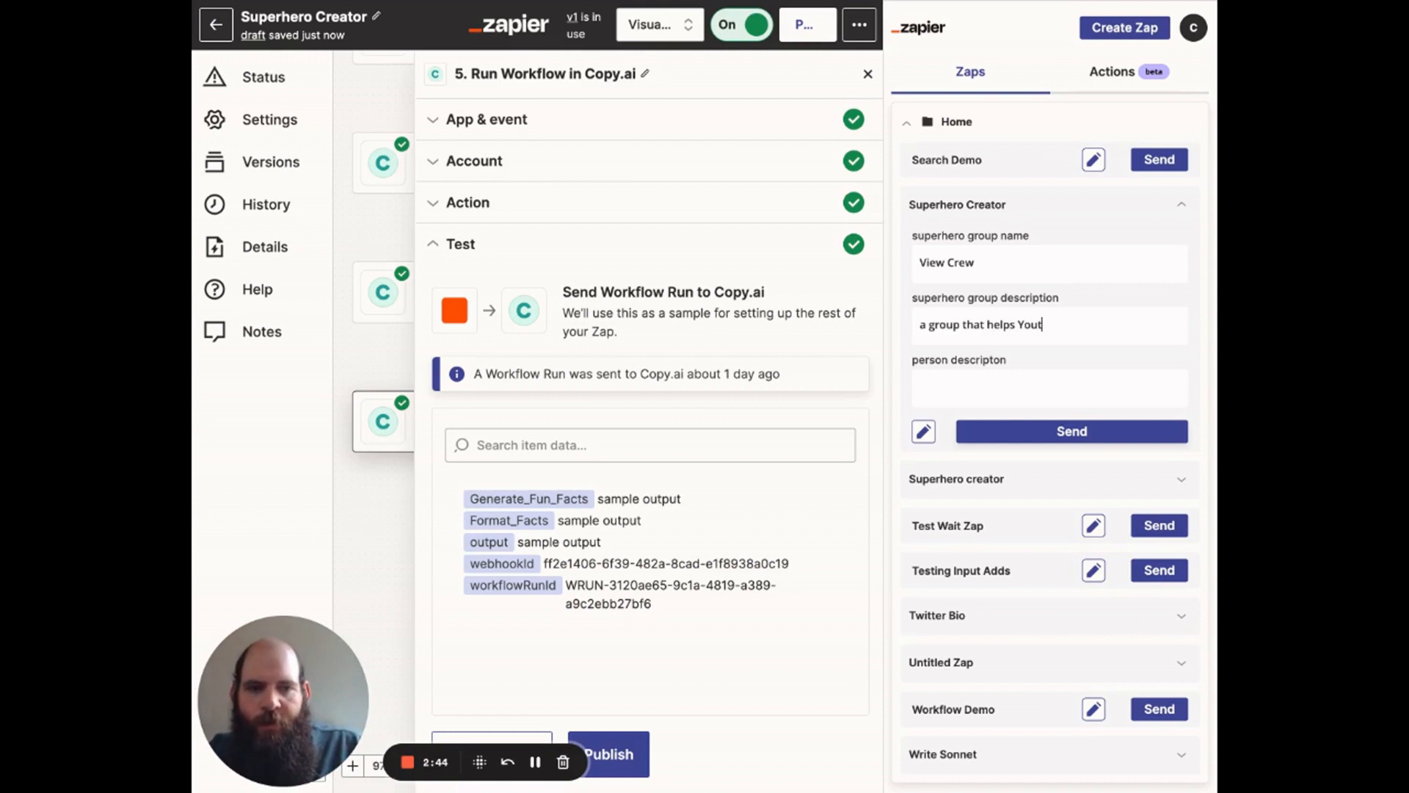
{"action": "type", "text": "ubers become famous"}
Step: Describe the person as "the person who analyzes the stats for videos to determine what to create next" and send the Superhero Creator form
{"action": "left_click", "coordinate": [972, 391]}
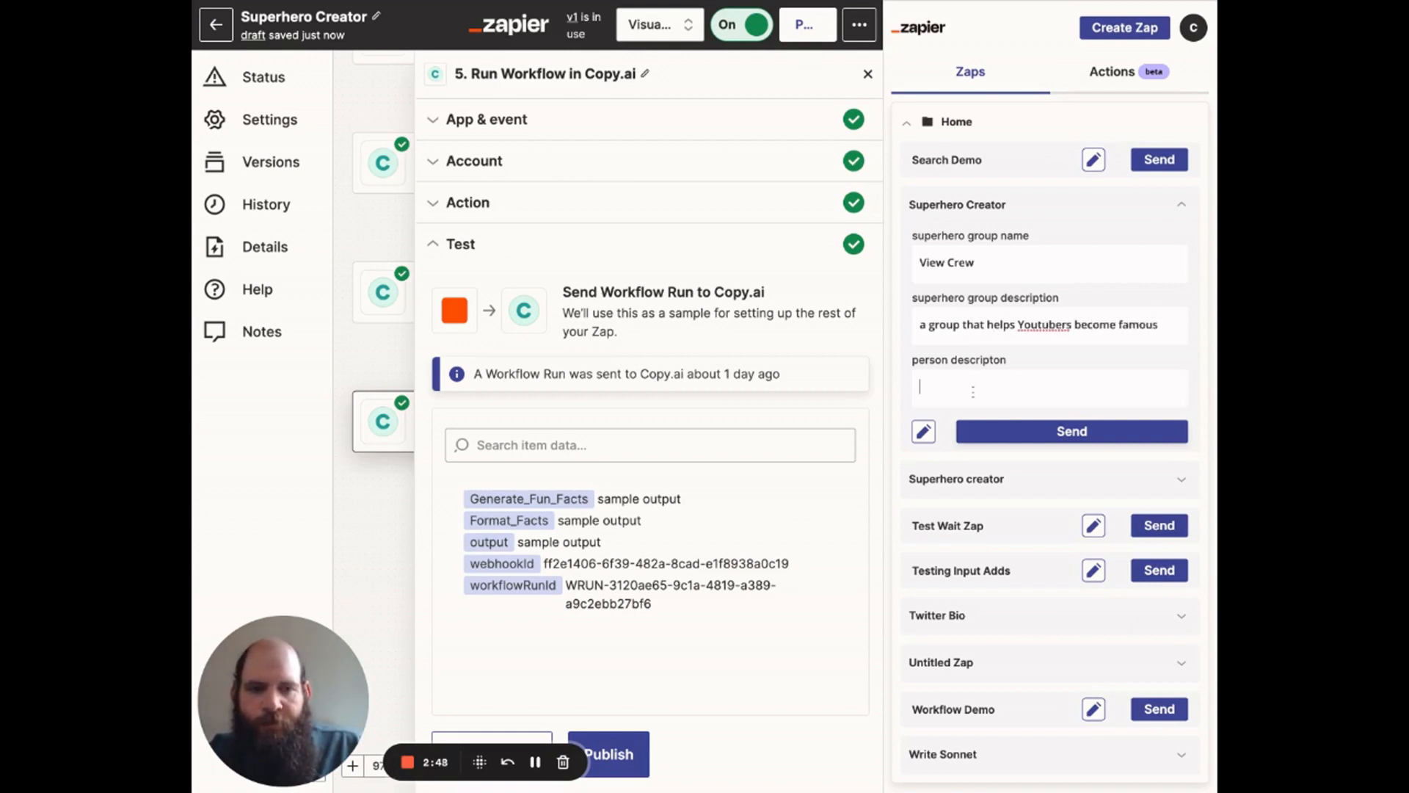
{"action": "type", "text": "the pe"}
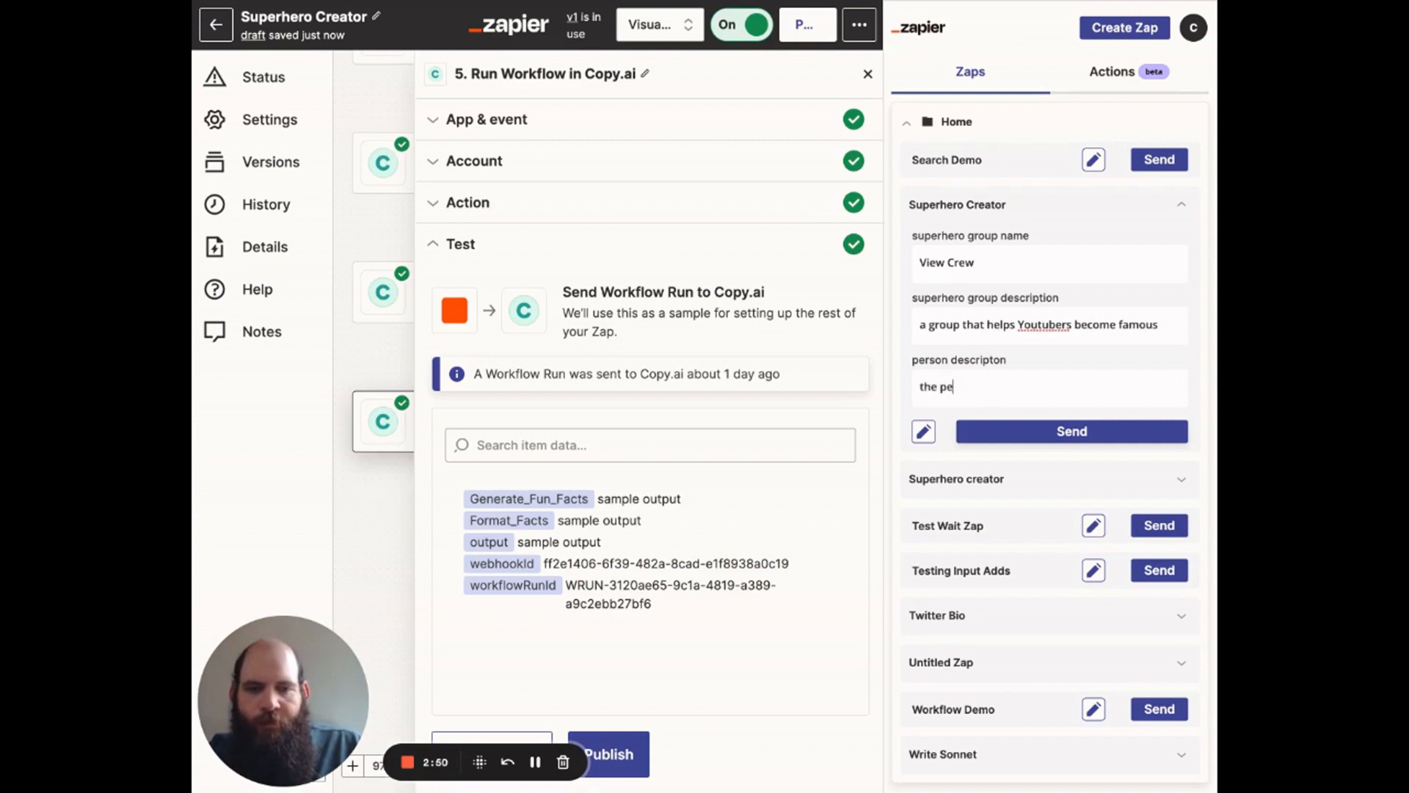
{"action": "type", "text": "rson who anal"}
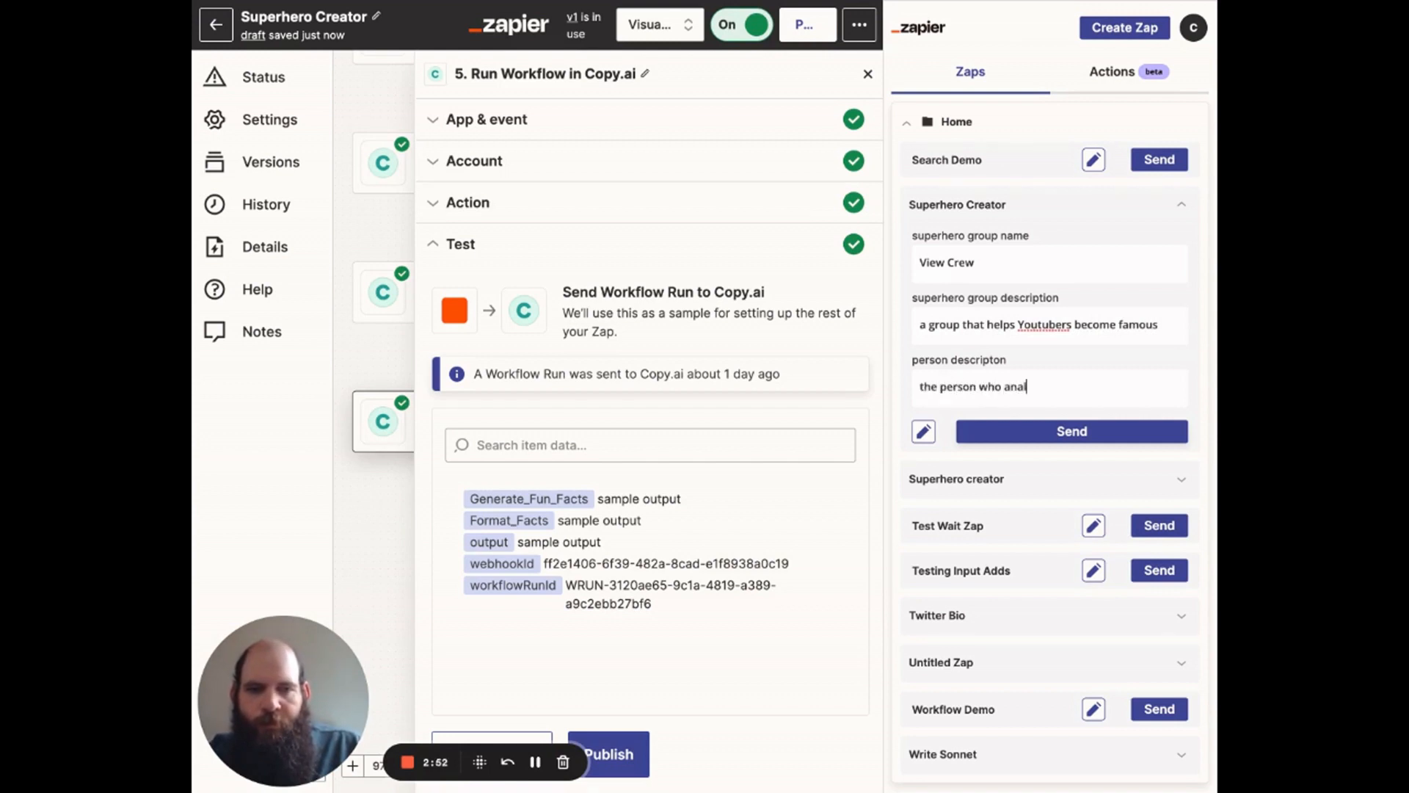
{"action": "type", "text": "yzes the s"}
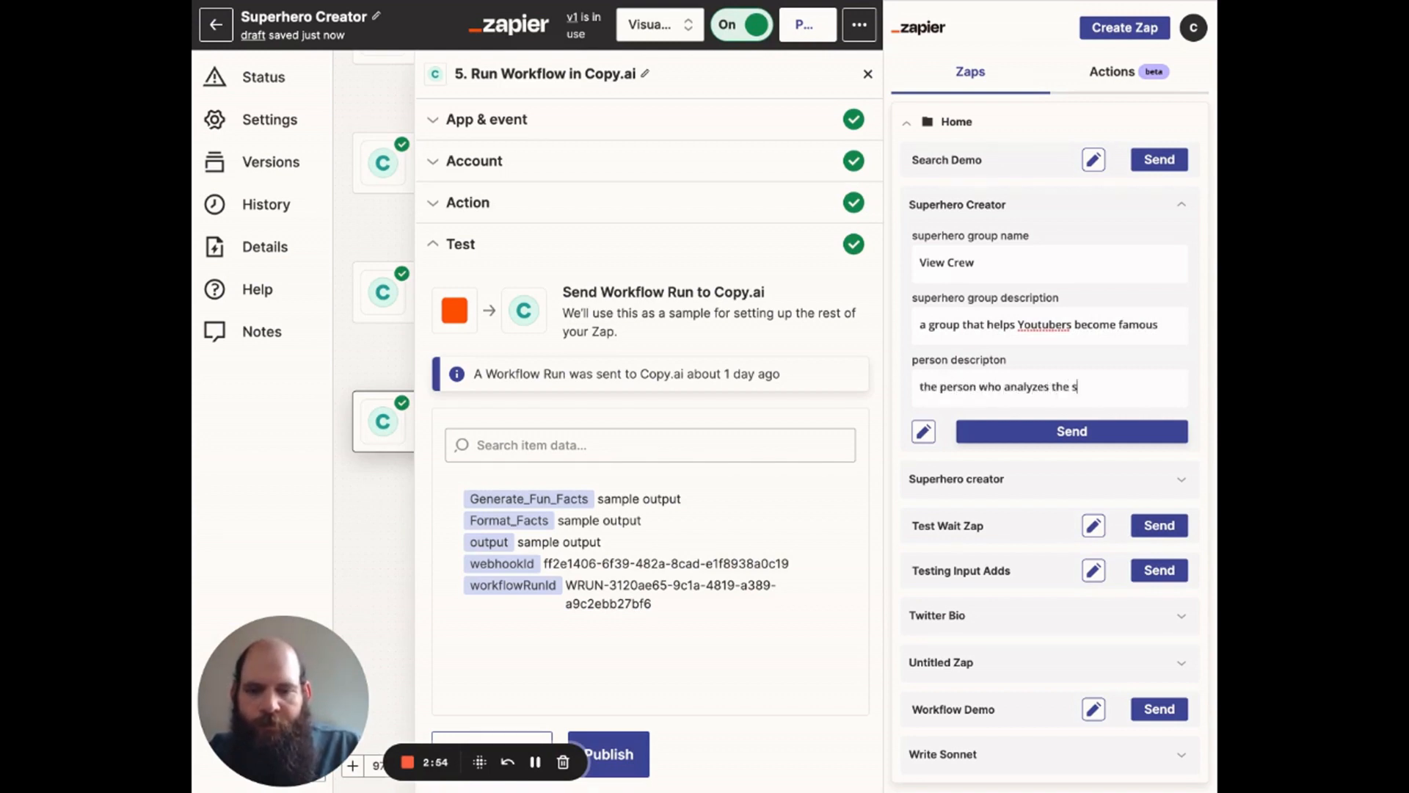
{"action": "type", "text": "tats for videos to determine what yo"}
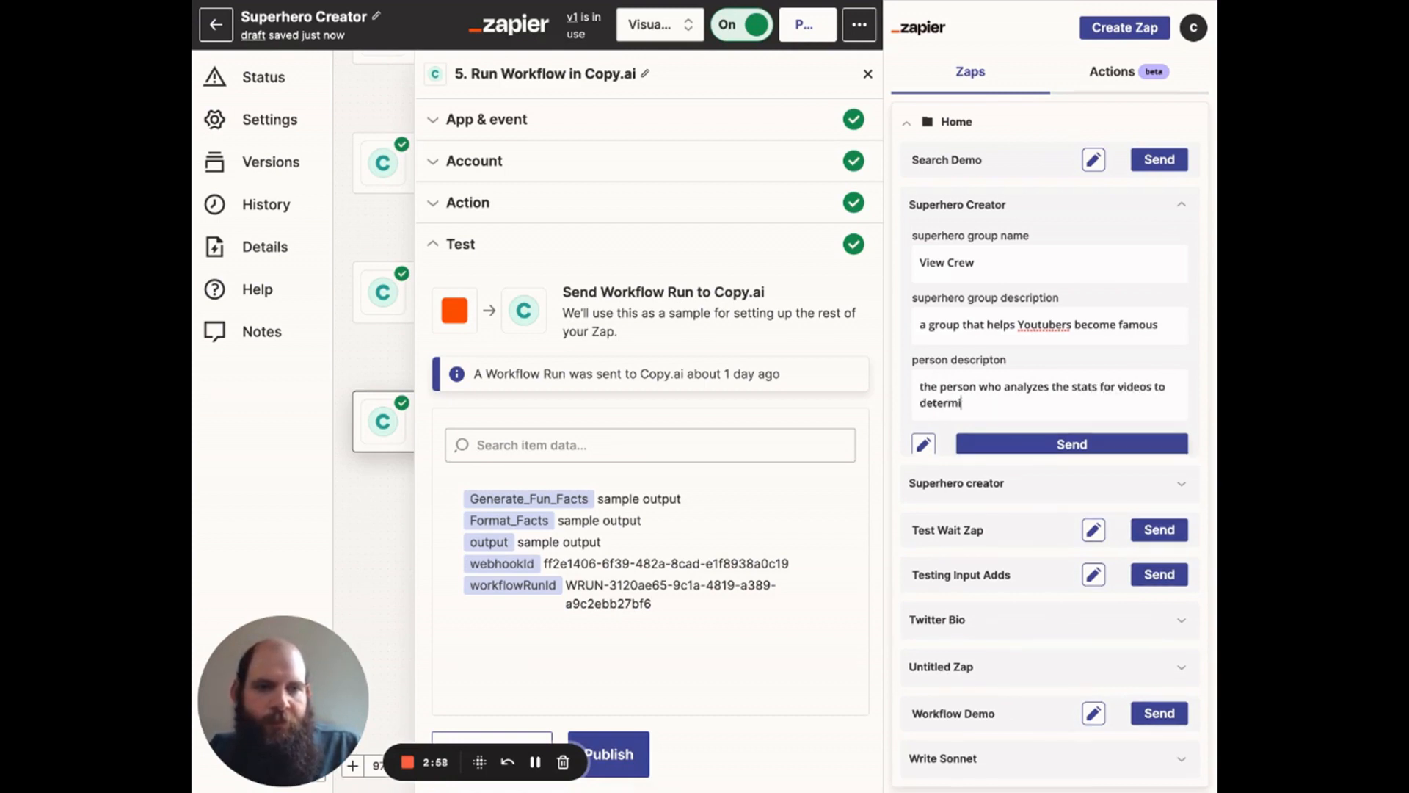
{"action": "key", "text": "BackSpace"}
{"action": "key", "text": "BackSpace"}
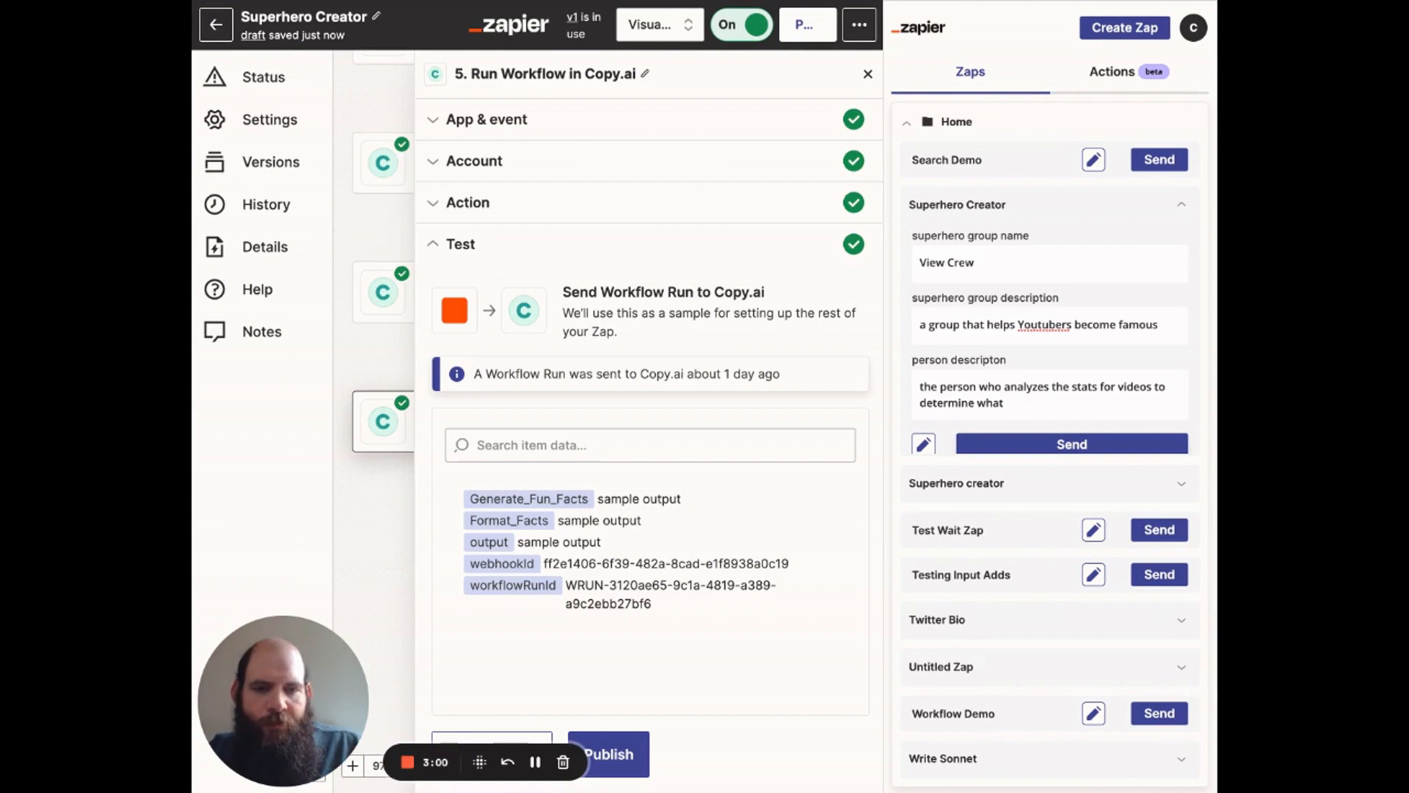
{"action": "type", "text": "to create next"}
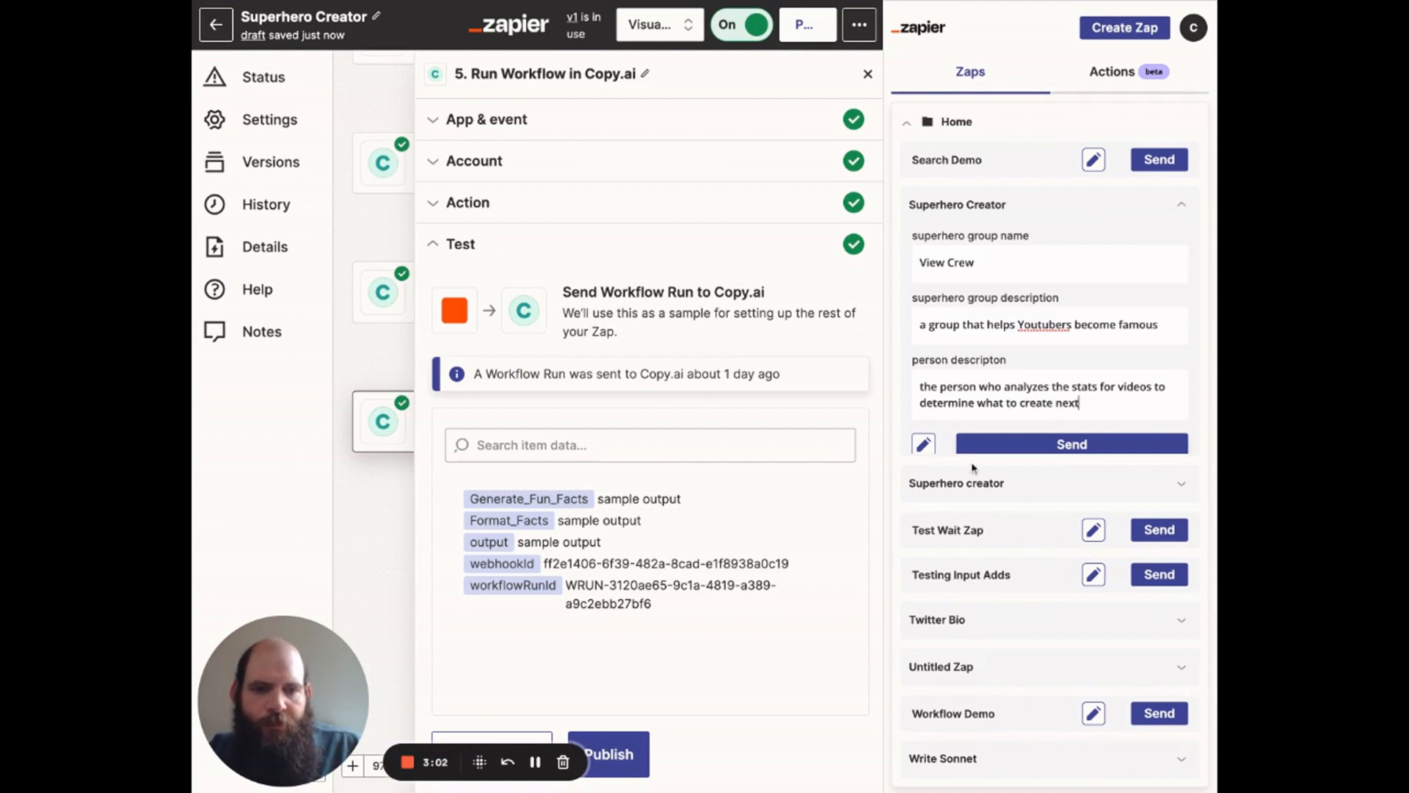
{"action": "left_click", "coordinate": [1033, 448]}
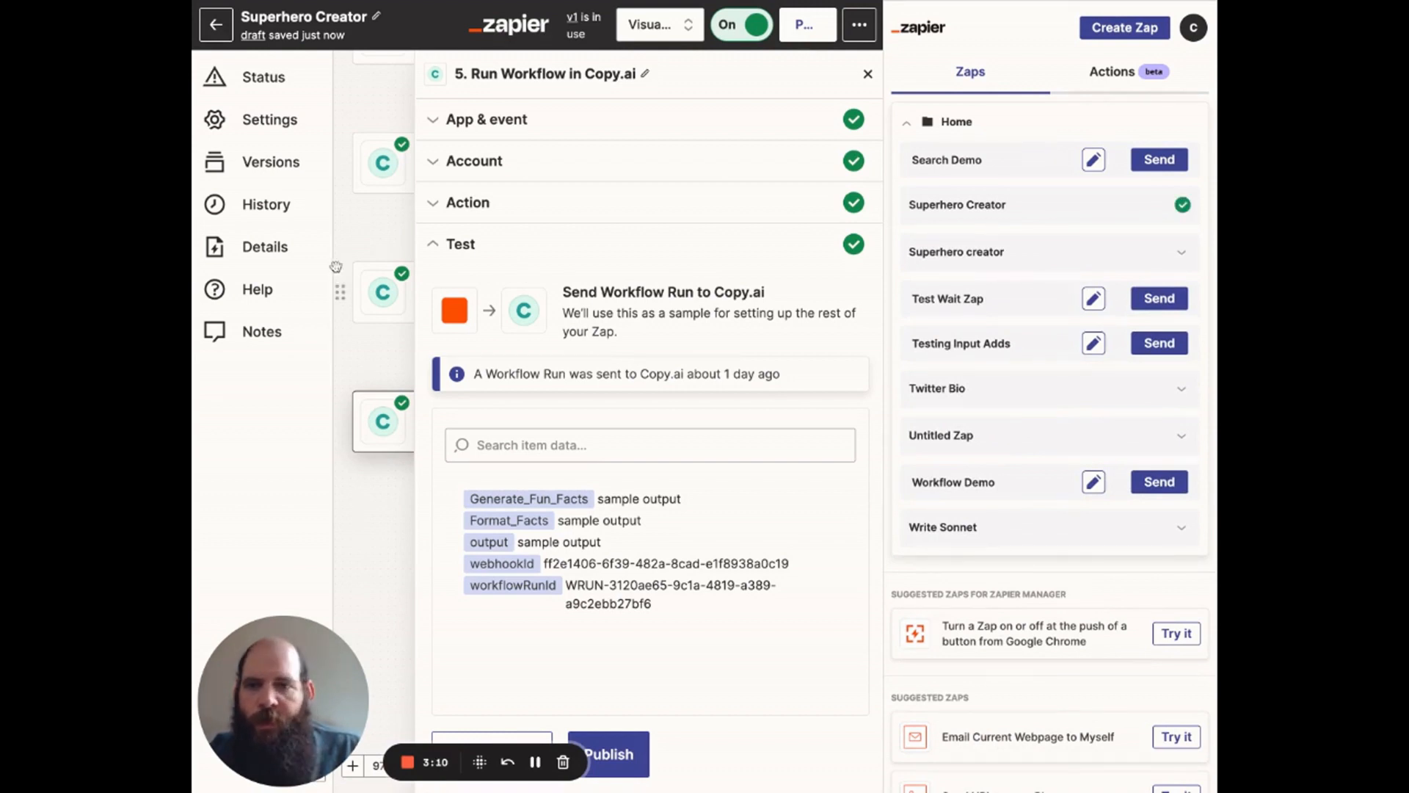
{"action": "left_click", "coordinate": [291, 170]}
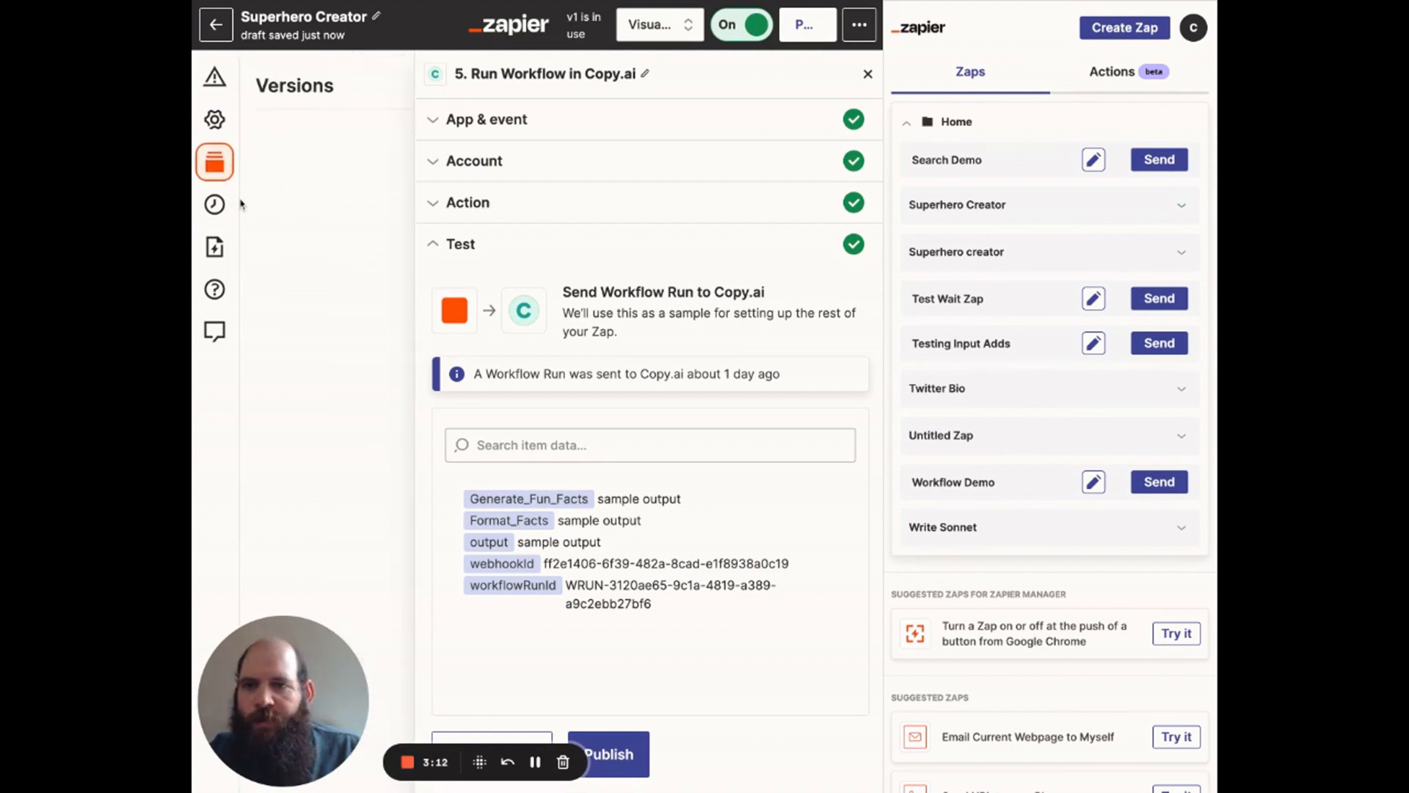
{"action": "left_click", "coordinate": [219, 163]}
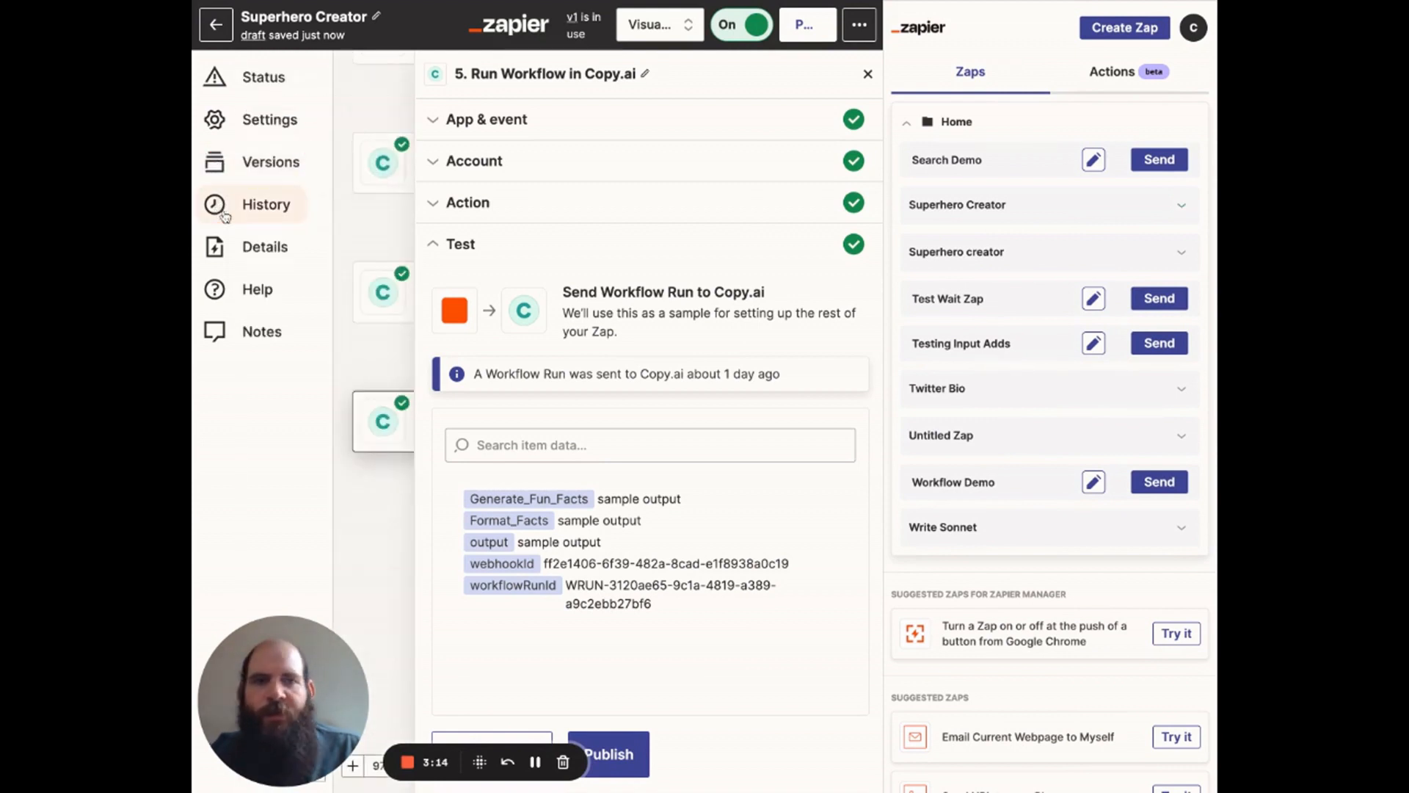